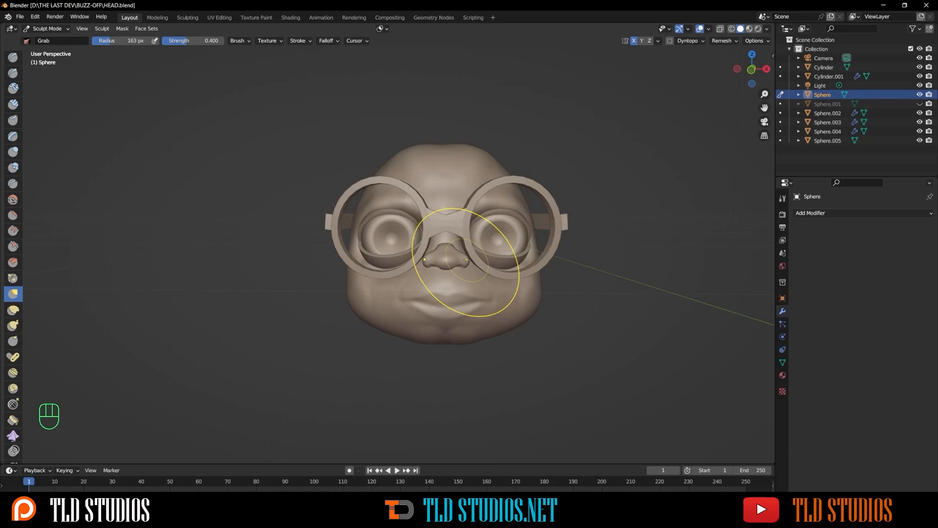
- Switch sculpting to the nose and adjust its profile from the side with a 392 px Grab brush
{"action": "key", "text": "alt+q"}
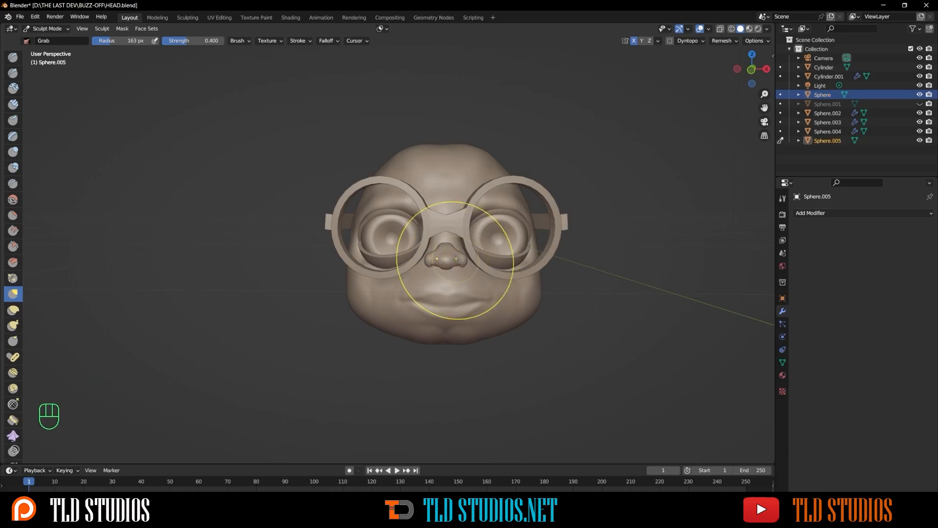
{"action": "middle_click_drag", "start_coordinate": [429, 247], "coordinate": [408, 254]}
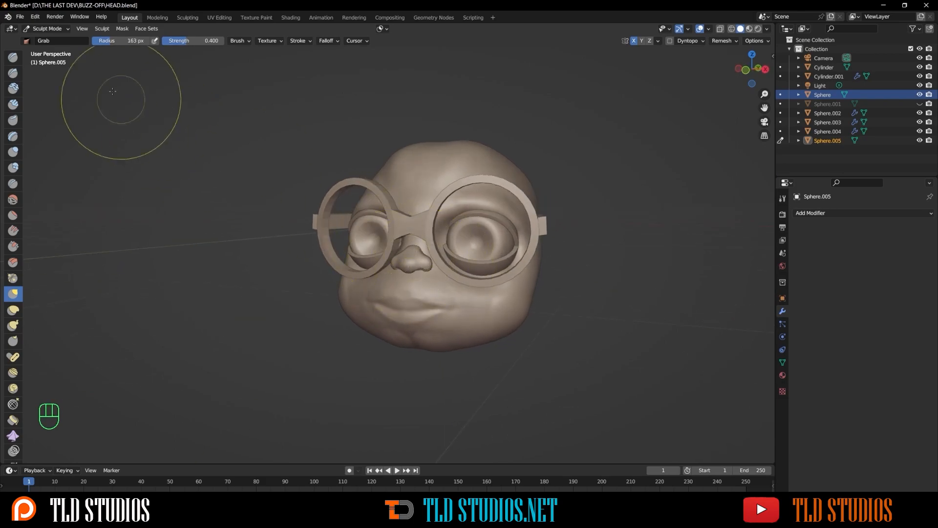
{"action": "left_click_drag", "start_coordinate": [323, 232], "coordinate": [360, 237]}
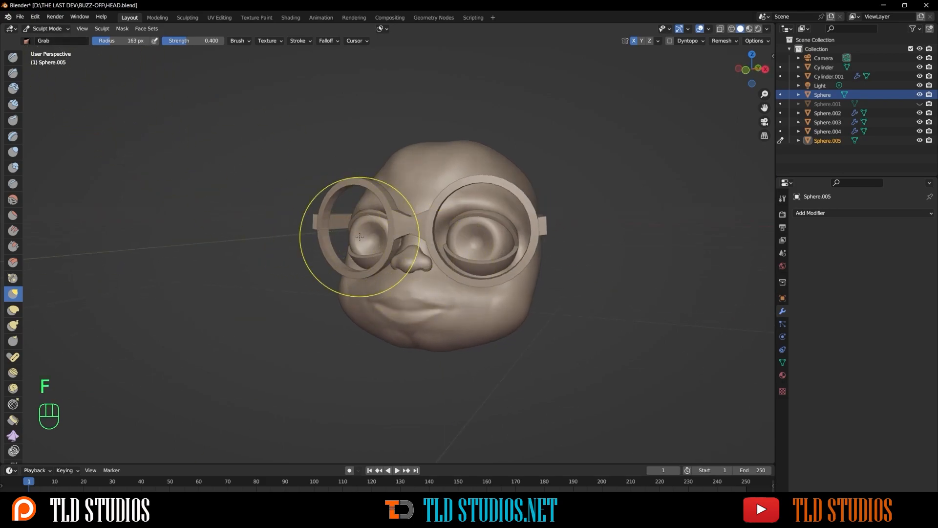
{"action": "left_click", "coordinate": [444, 232]}
{"action": "mouse_move", "coordinate": [444, 232]}
{"action": "middle_mouse_down"}
{"action": "mouse_move", "coordinate": [393, 241]}
{"action": "mouse_move", "coordinate": [288, 303]}
{"action": "middle_mouse_up"}
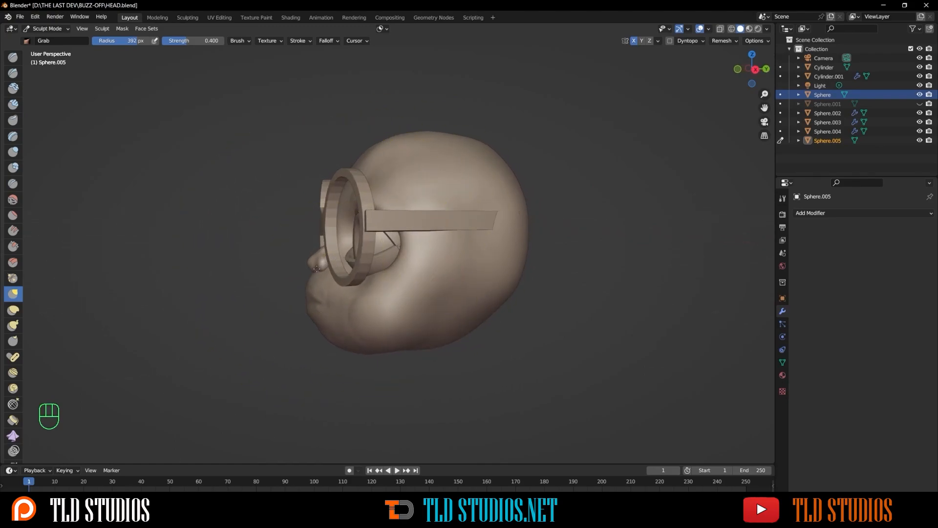
- Refine the upper edge of the nose where it meets the bridge, using a 159 px Grab brush
{"action": "middle_click_drag", "start_coordinate": [310, 312], "coordinate": [369, 252]}
{"action": "scroll", "coordinate": [490, 314], "scroll_direction": "up", "scroll_amount": 2}
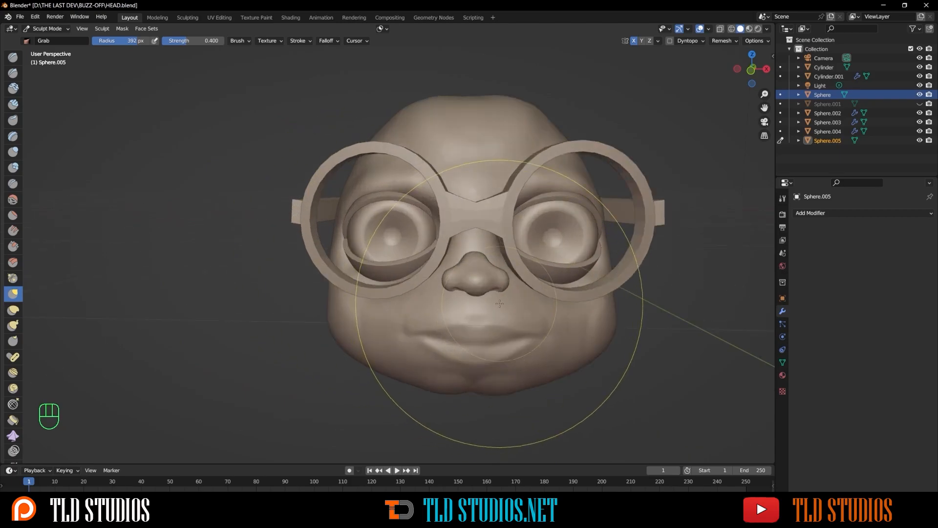
{"action": "scroll", "coordinate": [492, 256], "scroll_direction": "up", "scroll_amount": 1}
{"action": "scroll", "coordinate": [491, 255], "scroll_direction": "up", "scroll_amount": 4}
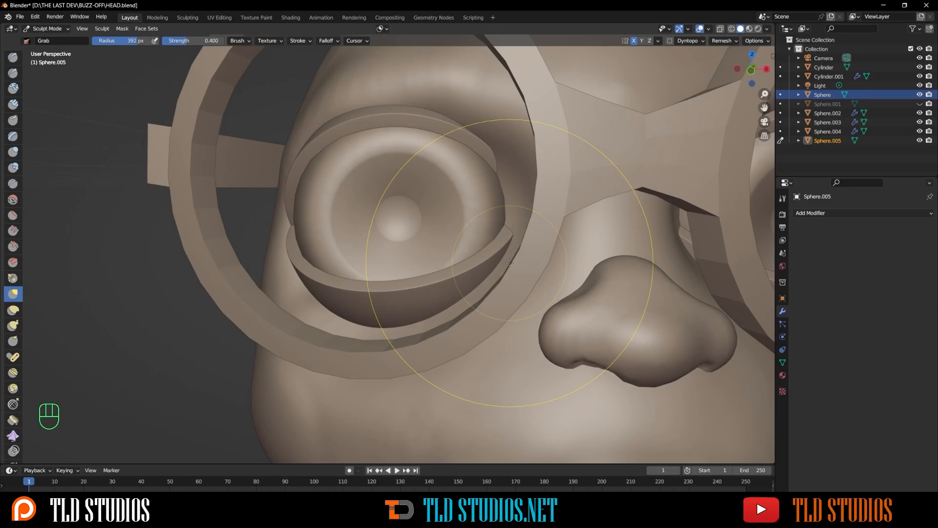
{"action": "left_click_drag", "start_coordinate": [681, 256], "coordinate": [532, 224], "text": "alt+shift"}
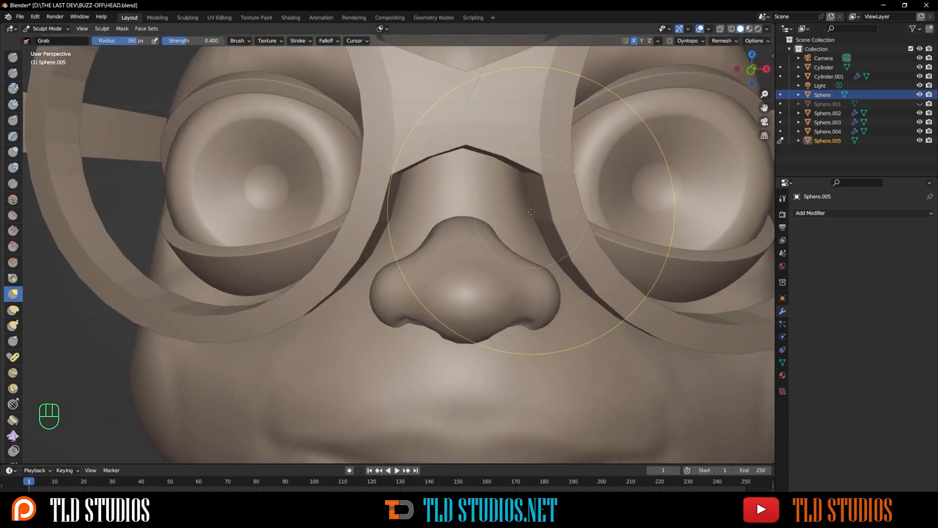
{"action": "key", "text": "f"}
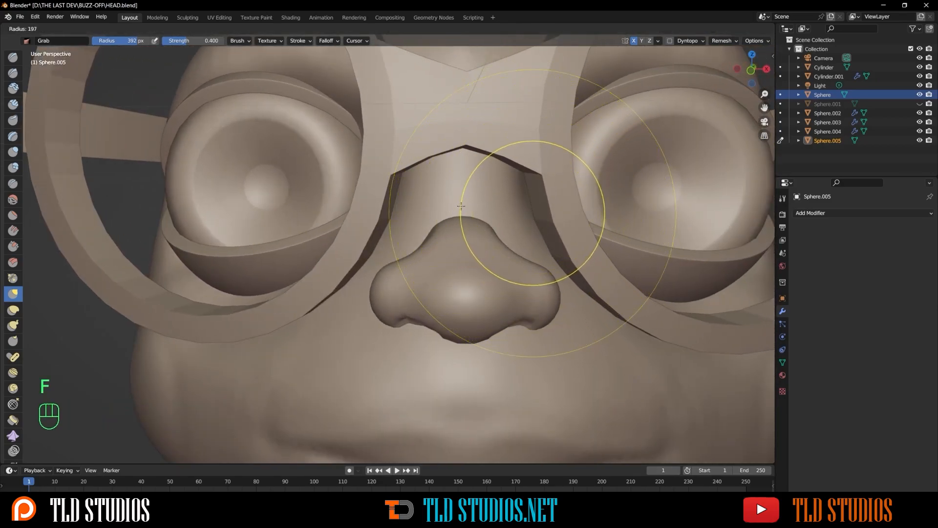
{"action": "left_click", "coordinate": [470, 217]}
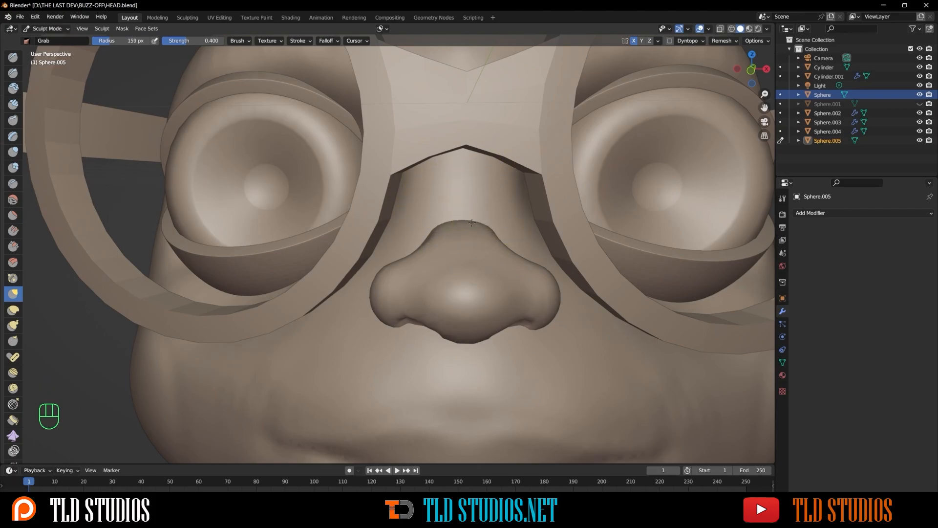
{"action": "key", "text": "shift"}
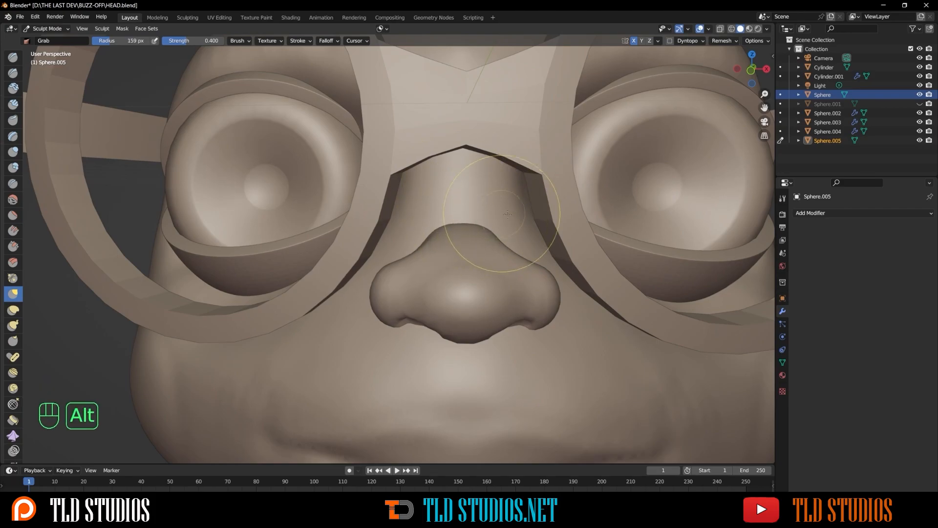
{"action": "middle_click_drag", "start_coordinate": [472, 238], "coordinate": [405, 351]}
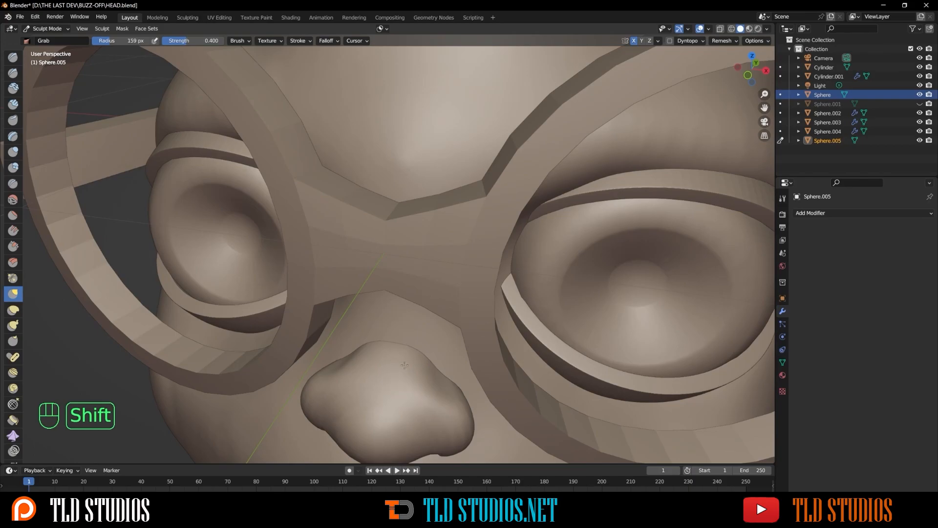
{"action": "mouse_move", "coordinate": [435, 348]}
{"action": "middle_mouse_down", "text": "alt"}
{"action": "mouse_move", "coordinate": [491, 347]}
{"action": "mouse_move", "coordinate": [537, 360]}
{"action": "mouse_move", "coordinate": [526, 343]}
{"action": "mouse_move", "coordinate": [493, 334]}
{"action": "middle_mouse_up", "text": "alt"}
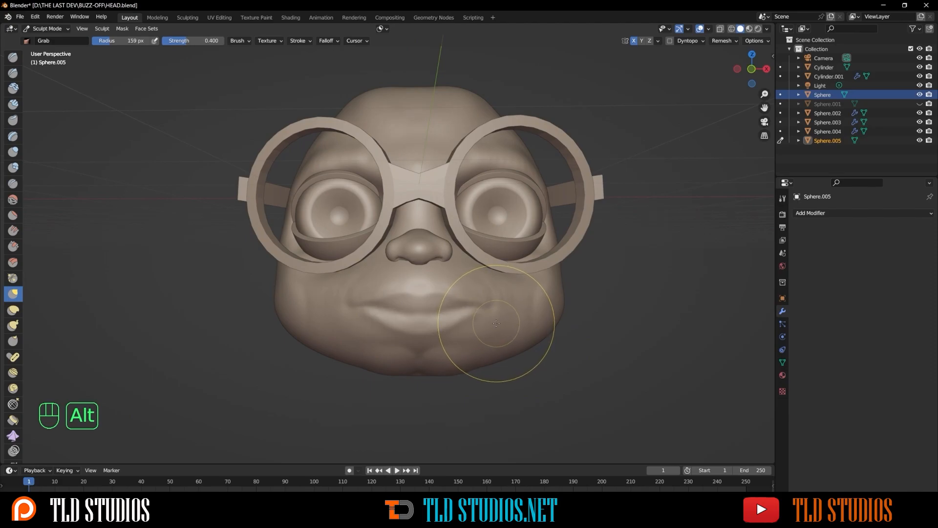
- Switch sculpting to the head and smooth away the lips and the chin crease
{"action": "key", "text": "alt+q"}
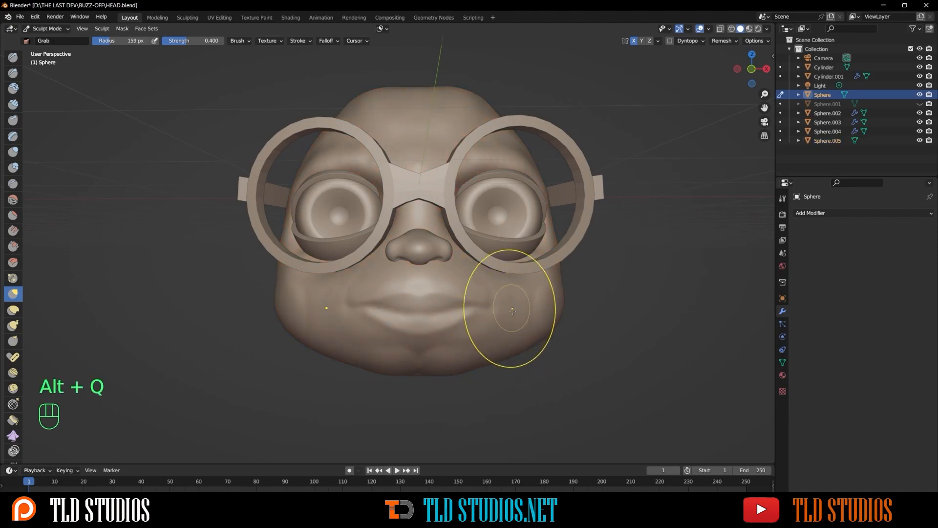
{"action": "middle_click_drag", "start_coordinate": [509, 391], "coordinate": [514, 367], "text": "alt+shift"}
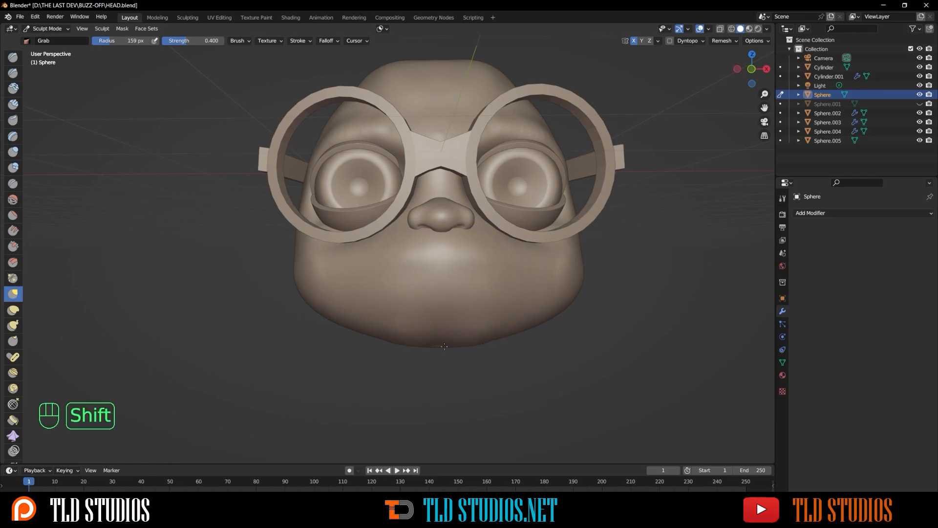
{"action": "middle_click_drag", "start_coordinate": [459, 335], "coordinate": [398, 303]}
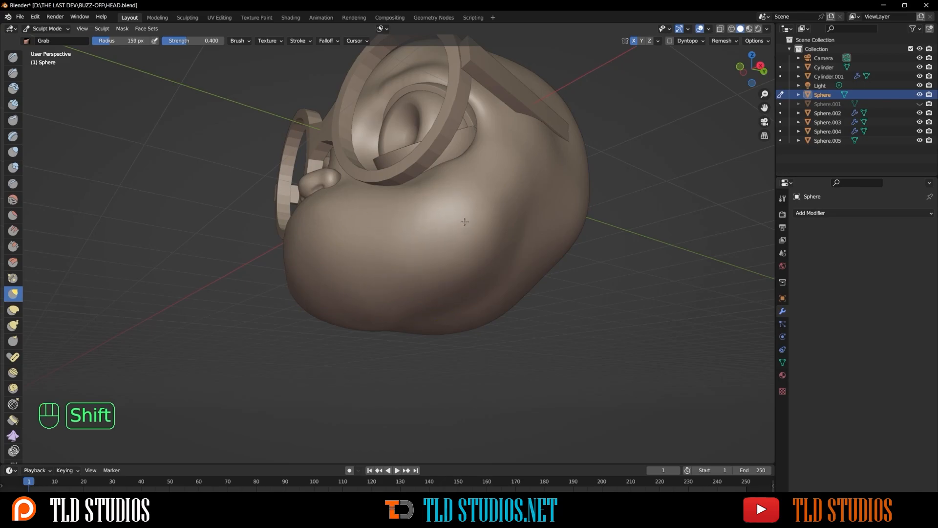
{"action": "left_click_drag", "start_coordinate": [547, 234], "coordinate": [500, 259], "text": "alt"}
{"action": "middle_click_drag", "start_coordinate": [500, 259], "coordinate": [560, 199], "text": "alt"}
{"action": "mouse_move", "coordinate": [503, 174]}
{"action": "middle_mouse_down", "text": "ctrl+alt"}
{"action": "mouse_move", "coordinate": [495, 126]}
{"action": "mouse_move", "coordinate": [558, 211]}
{"action": "mouse_move", "coordinate": [503, 287]}
{"action": "middle_mouse_up", "text": "ctrl+alt"}
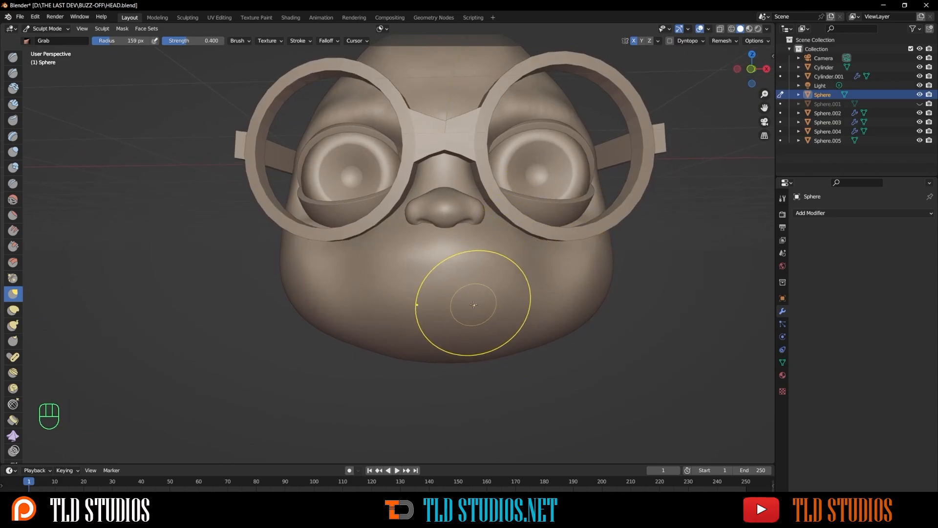
- In the right orthographic view, push the mouth area and the nose back slightly with a 357 px Grab brush, ending on the head
{"action": "key", "text": "KP_3"}
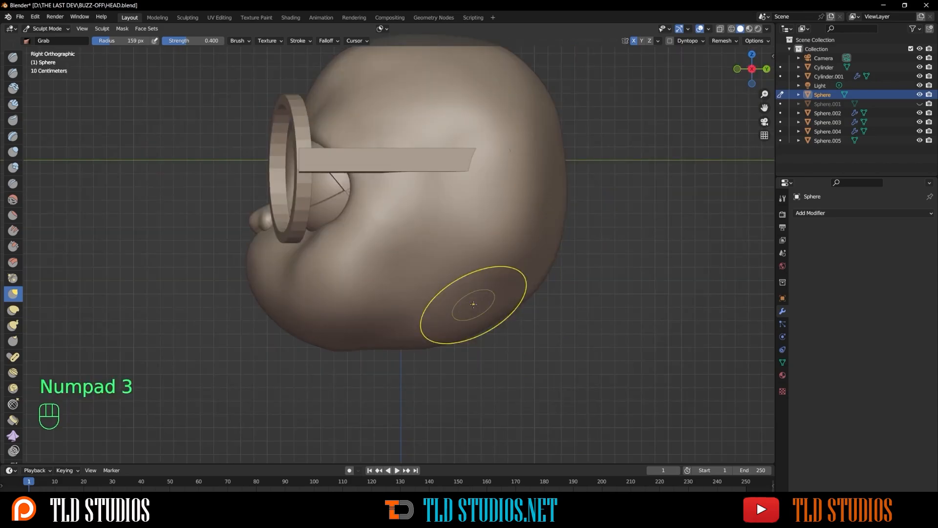
{"action": "key", "text": "f"}
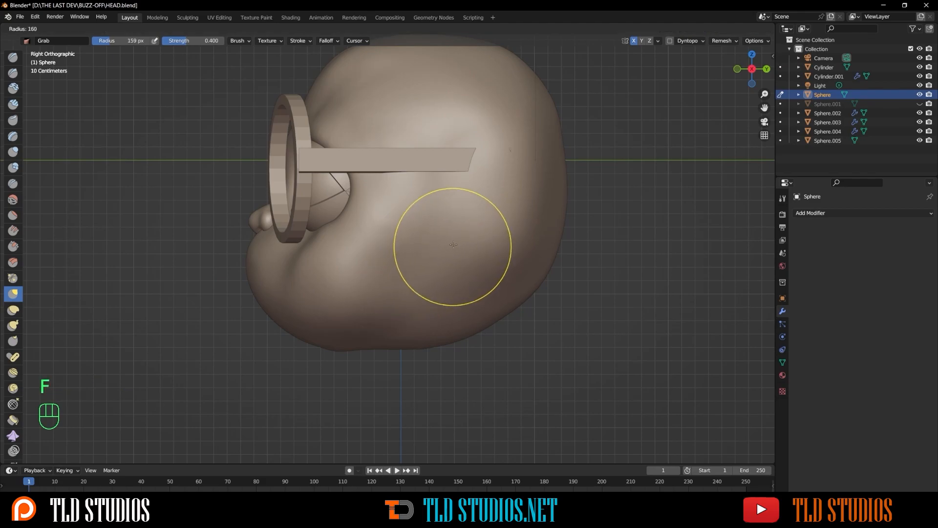
{"action": "left_click", "coordinate": [278, 244]}
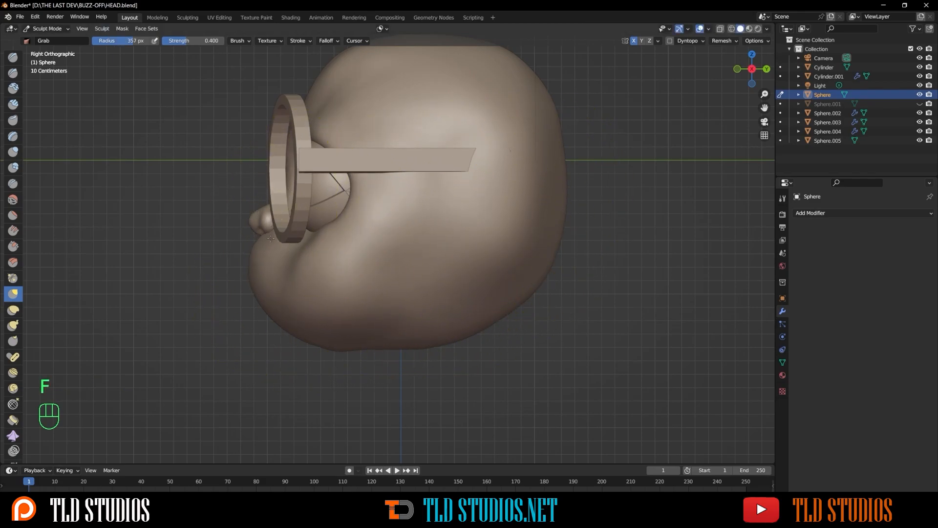
{"action": "key", "text": "alt+q"}
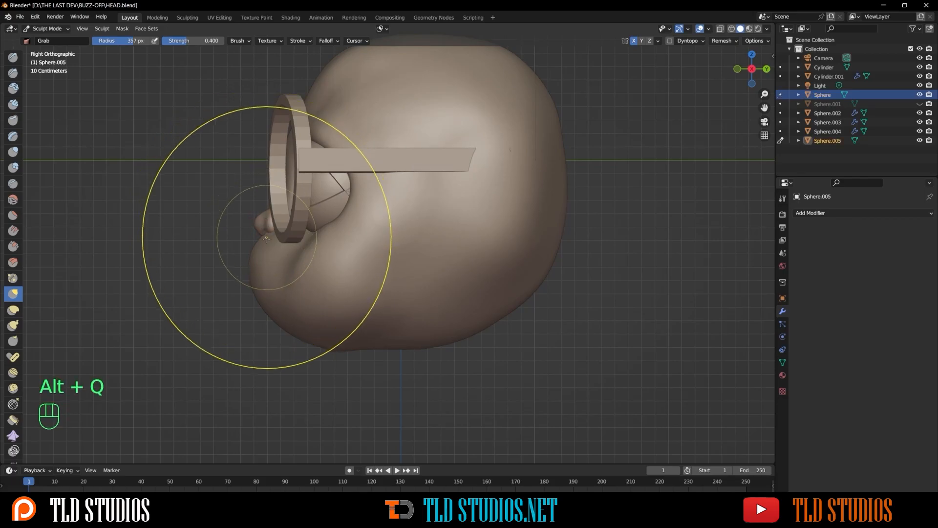
{"action": "key", "text": "alt+q"}
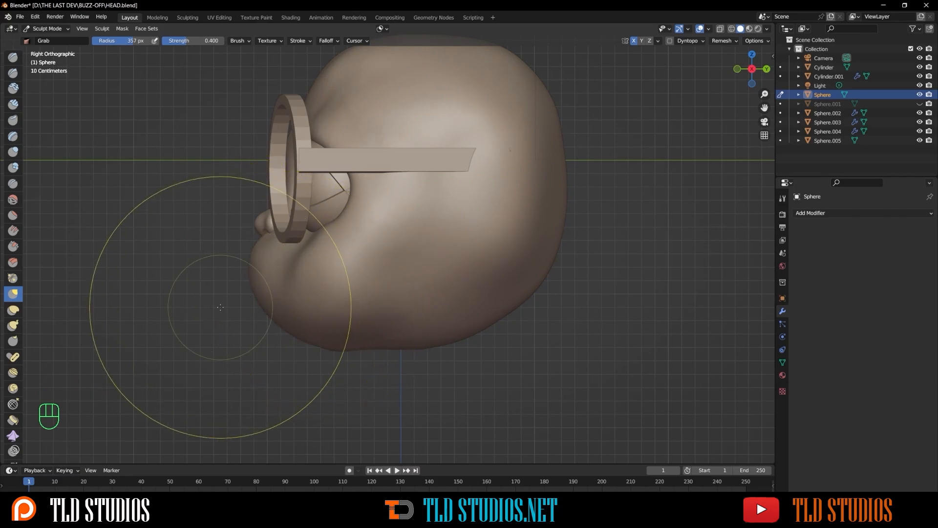
{"action": "scroll", "coordinate": [14, 313], "scroll_direction": "down", "scroll_amount": 2}
{"action": "scroll", "coordinate": [16, 312], "scroll_direction": "down", "scroll_amount": 10}
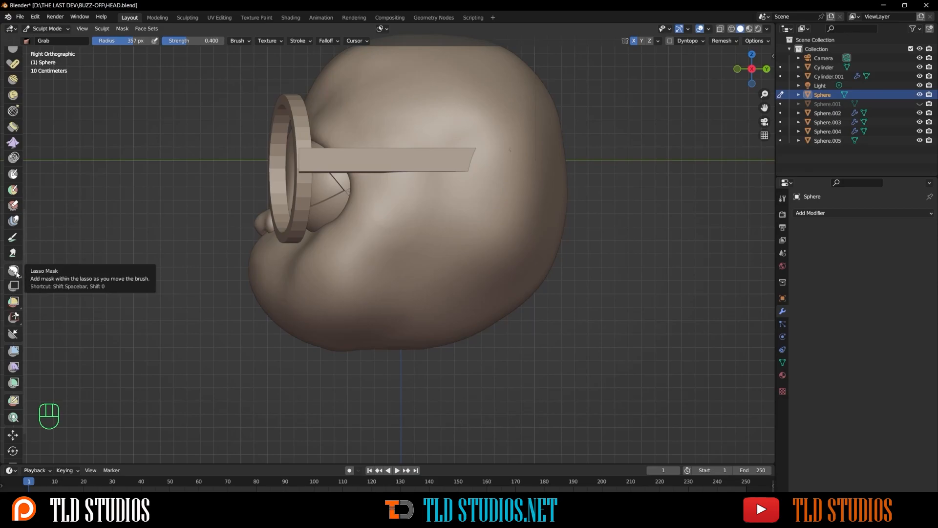
{"action": "mouse_move", "coordinate": [17, 274]}
{"action": "left_mouse_down"}
{"action": "mouse_move", "coordinate": [47, 286]}
{"action": "mouse_move", "coordinate": [54, 274]}
{"action": "mouse_move", "coordinate": [16, 274]}
{"action": "mouse_move", "coordinate": [56, 292]}
{"action": "left_mouse_up"}
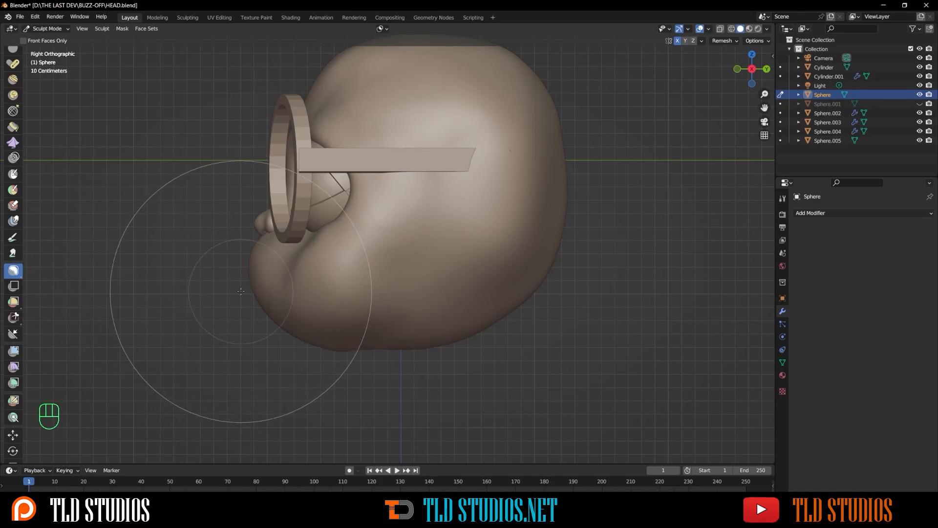
{"action": "key", "text": "ctrl+z"}
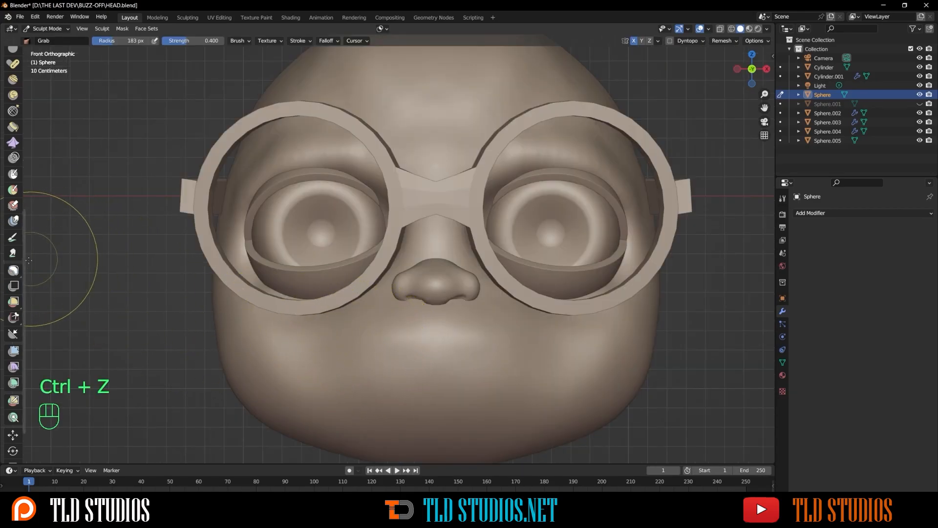
- Mask the chin and lower jaw below an arched mouth line with the Lasso Mask tool in the front view, using a smaller radius
{"action": "left_click", "coordinate": [14, 270]}
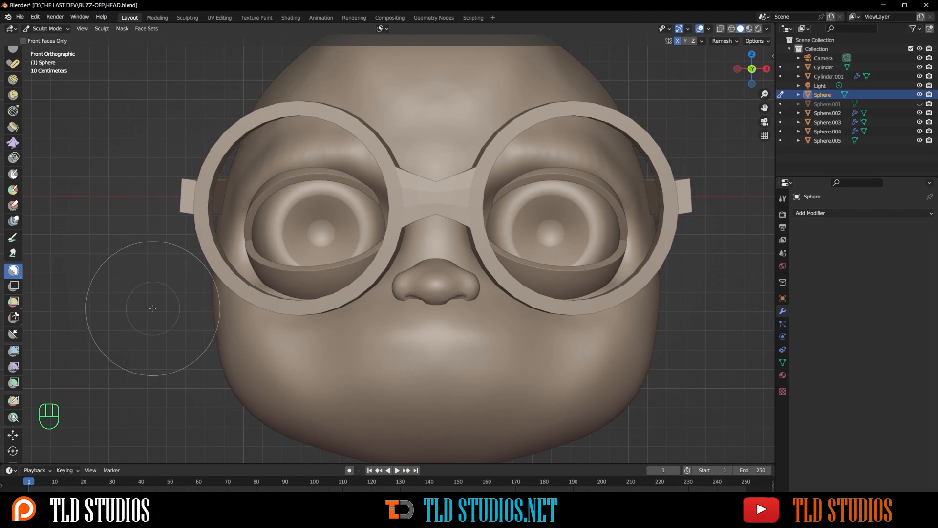
{"action": "key", "text": "f"}
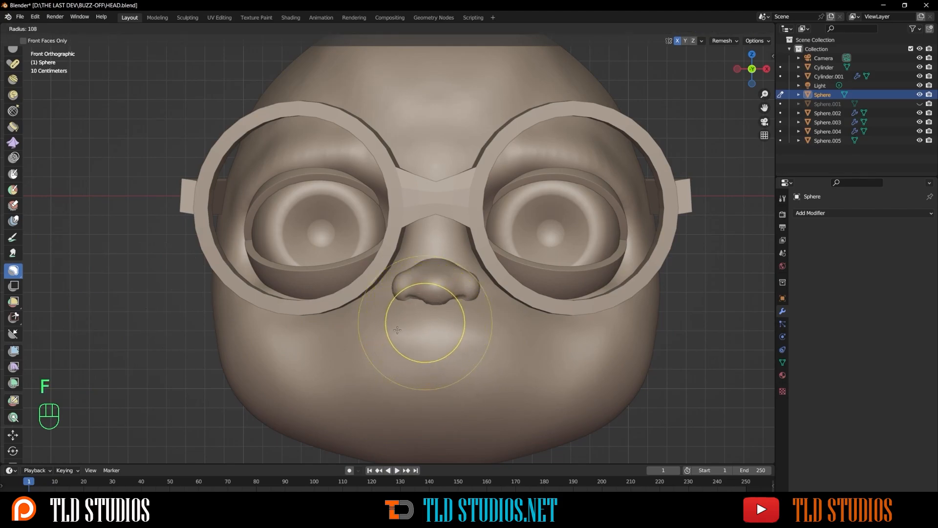
{"action": "left_click", "coordinate": [394, 324]}
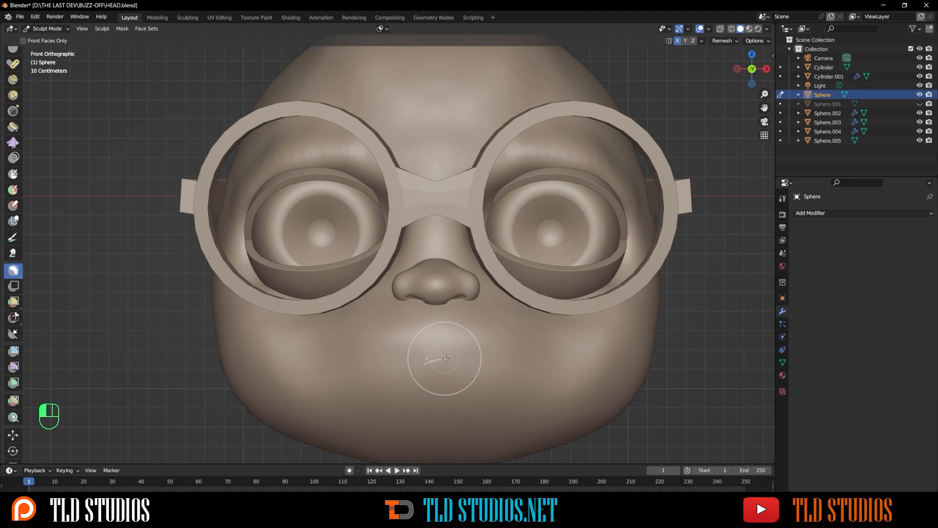
{"action": "mouse_move", "coordinate": [440, 345]}
{"action": "left_mouse_down"}
{"action": "mouse_move", "coordinate": [561, 398]}
{"action": "mouse_move", "coordinate": [623, 467]}
{"action": "left_mouse_up"}
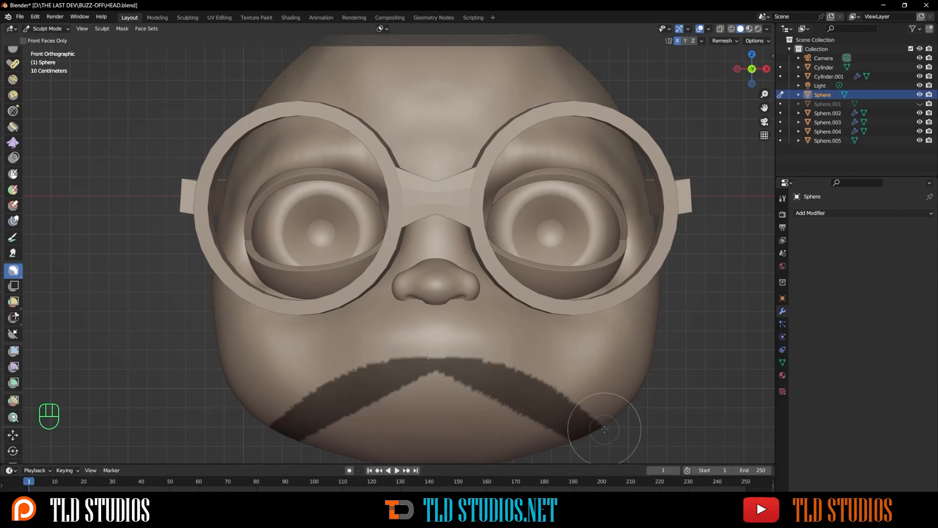
{"action": "mouse_move", "coordinate": [376, 386]}
{"action": "left_mouse_down"}
{"action": "mouse_move", "coordinate": [534, 429]}
{"action": "mouse_move", "coordinate": [431, 422]}
{"action": "left_mouse_up"}
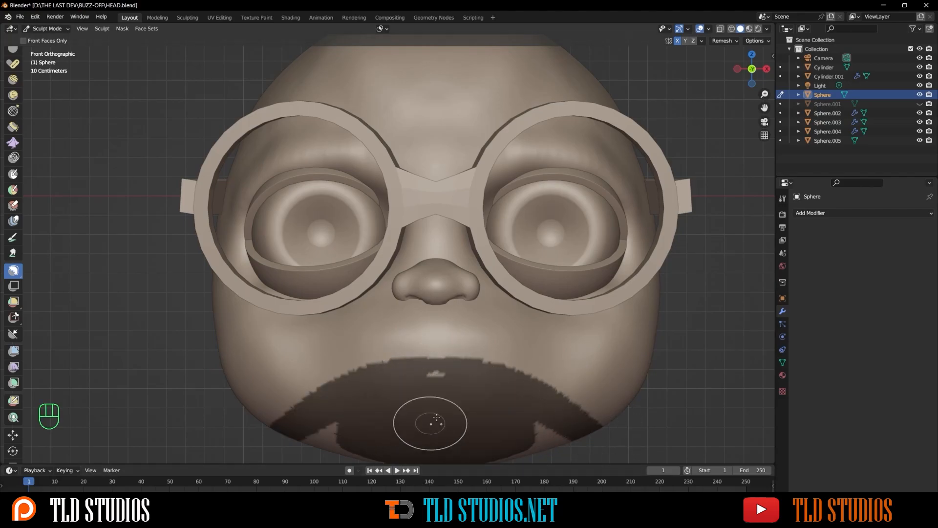
{"action": "mouse_move", "coordinate": [401, 385]}
{"action": "left_mouse_down"}
{"action": "mouse_move", "coordinate": [463, 376]}
{"action": "mouse_move", "coordinate": [462, 390]}
{"action": "left_mouse_up"}
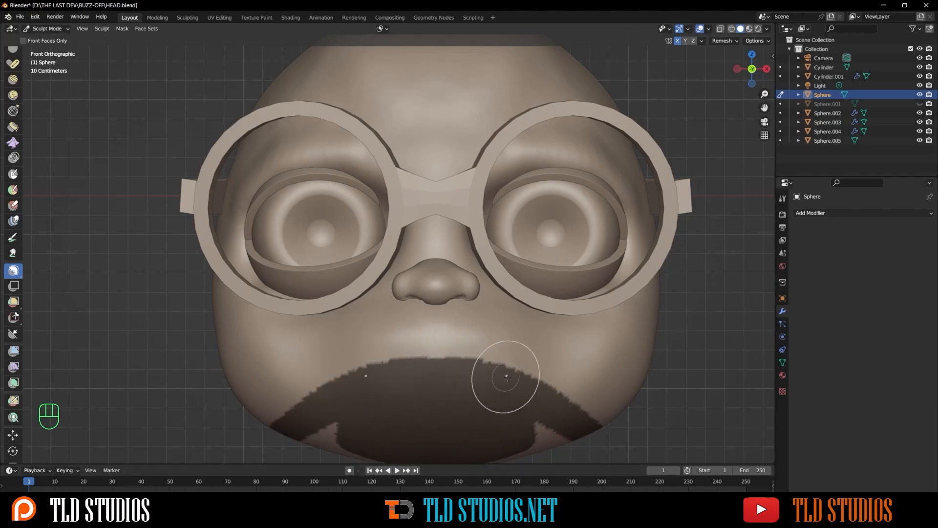
{"action": "mouse_move", "coordinate": [524, 393]}
{"action": "left_mouse_down"}
{"action": "mouse_move", "coordinate": [548, 410]}
{"action": "mouse_move", "coordinate": [461, 414]}
{"action": "left_mouse_up"}
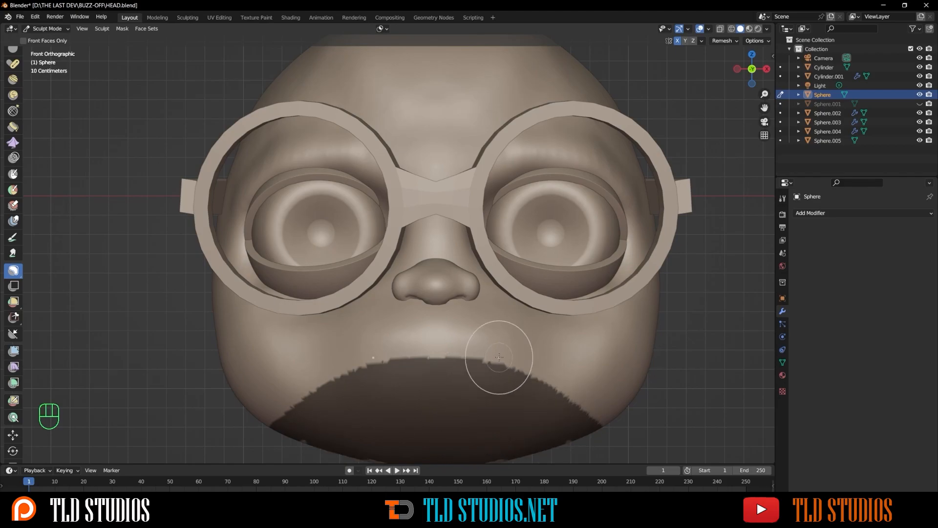
- Try to expand a face set around the mouth with the wireframe displayed, undo it and hide the wireframe
{"action": "key", "text": "shift+q"}
{"action": "key", "text": "shift+w"}
{"action": "key", "text": "shift+q"}
{"action": "key", "text": "shift+w"}
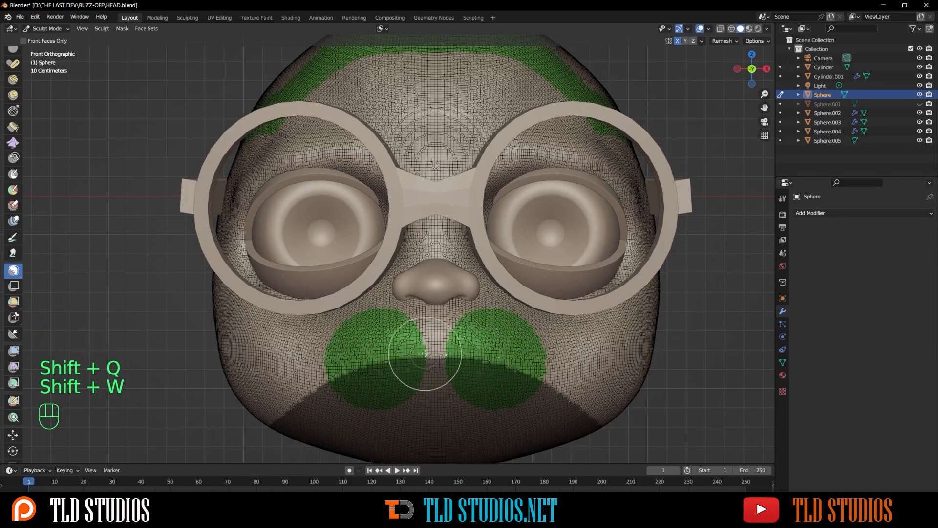
{"action": "left_click", "coordinate": [458, 348]}
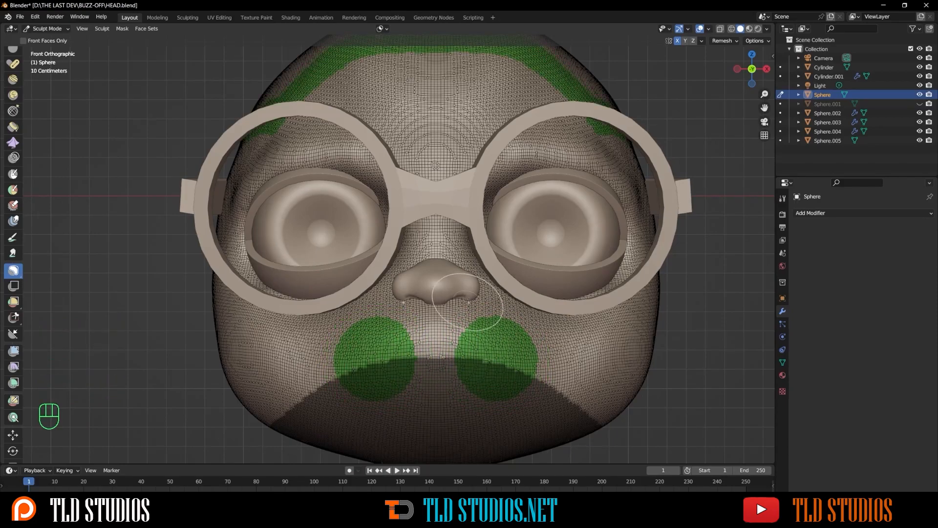
{"action": "key", "text": "ctrl+z"}
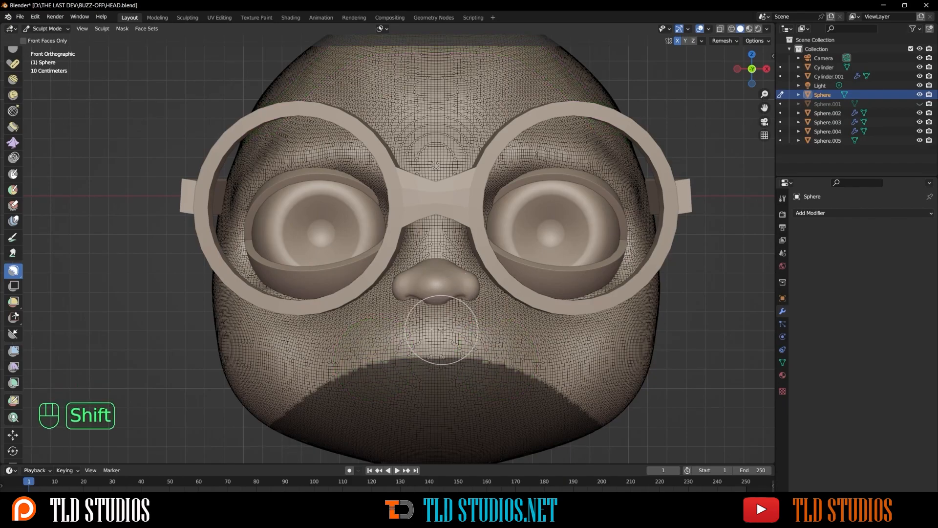
{"action": "key", "text": "shift+q"}
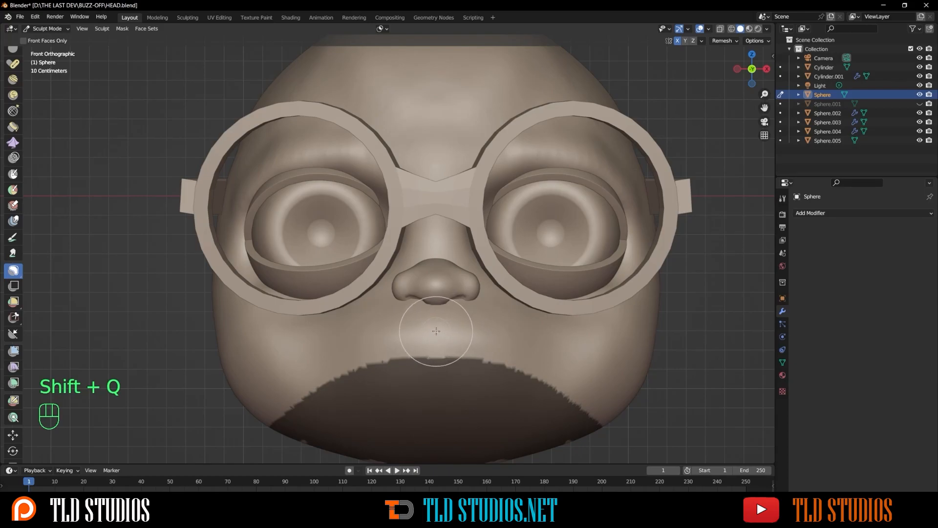
- Raise the upper lip edge just above the masked area with a 100 px Draw Sharp brush, undoing an unwanted stroke
{"action": "key", "text": "shift+x"}
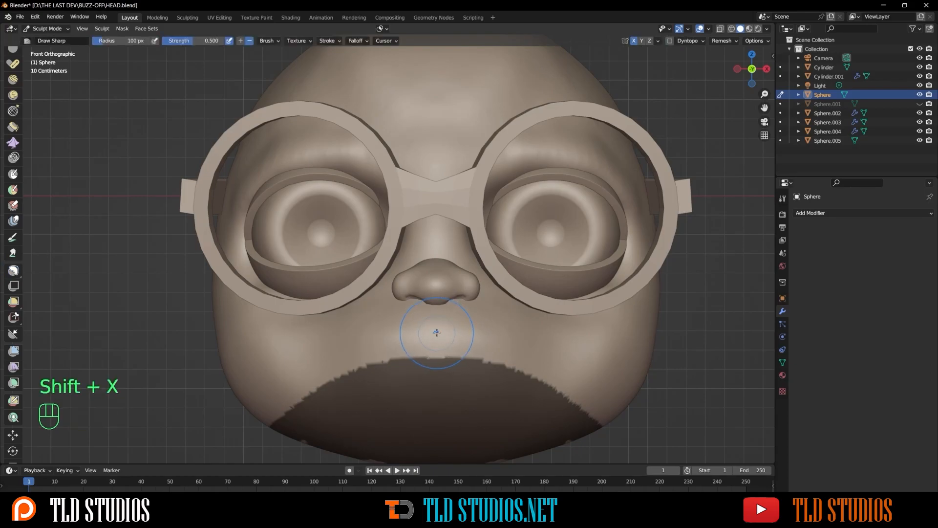
{"action": "key", "text": "ctrl"}
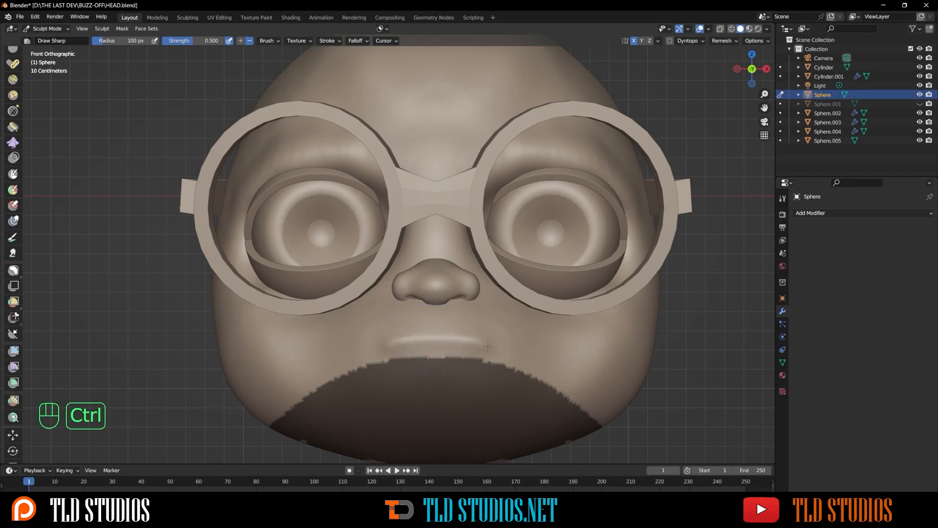
{"action": "key", "text": "ctrl+z"}
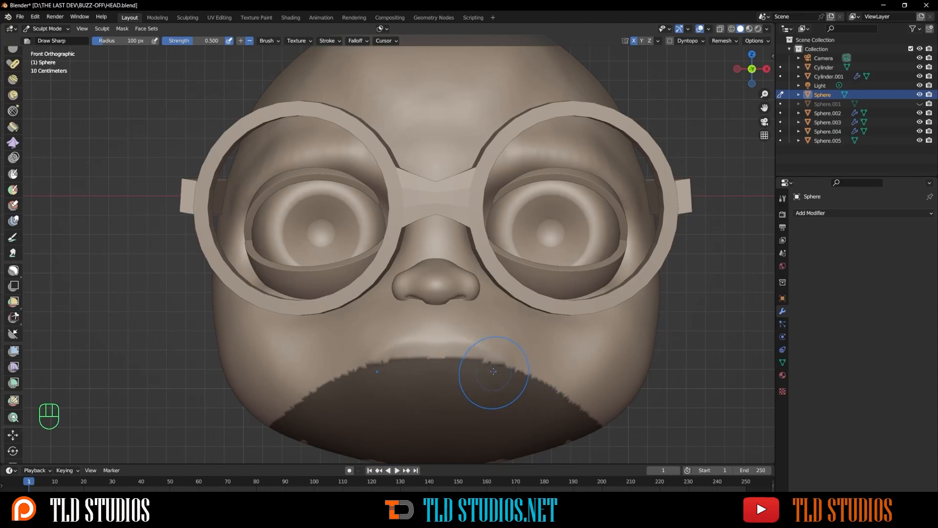
- Pull the upper lip forward over the masked chin, viewed from below, with a 155 px Grab brush
{"action": "middle_click_drag", "start_coordinate": [491, 361], "coordinate": [489, 296]}
{"action": "key", "text": "g"}
{"action": "key", "text": "f"}
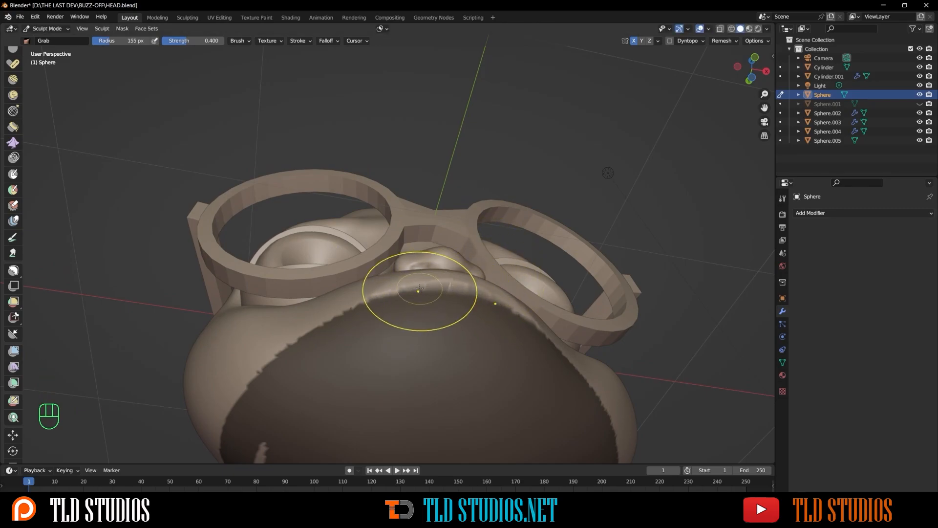
{"action": "mouse_move", "coordinate": [540, 304]}
{"action": "left_mouse_down", "text": "alt"}
{"action": "mouse_move", "coordinate": [466, 378]}
{"action": "mouse_move", "coordinate": [442, 355]}
{"action": "left_mouse_up", "text": "alt"}
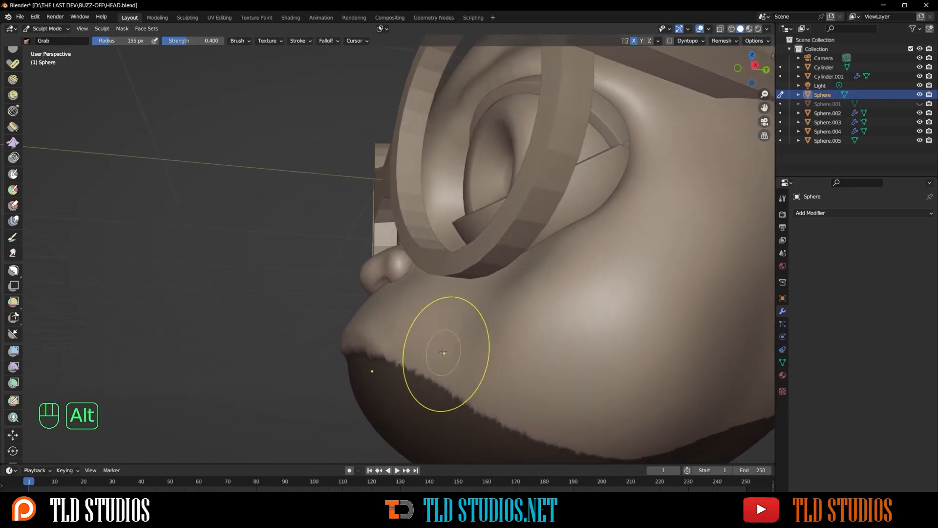
- Invert the mask and push the lower jaw slightly back with a 429 px Grab brush, ending with the mask cleared
{"action": "key", "text": "ctrl+i"}
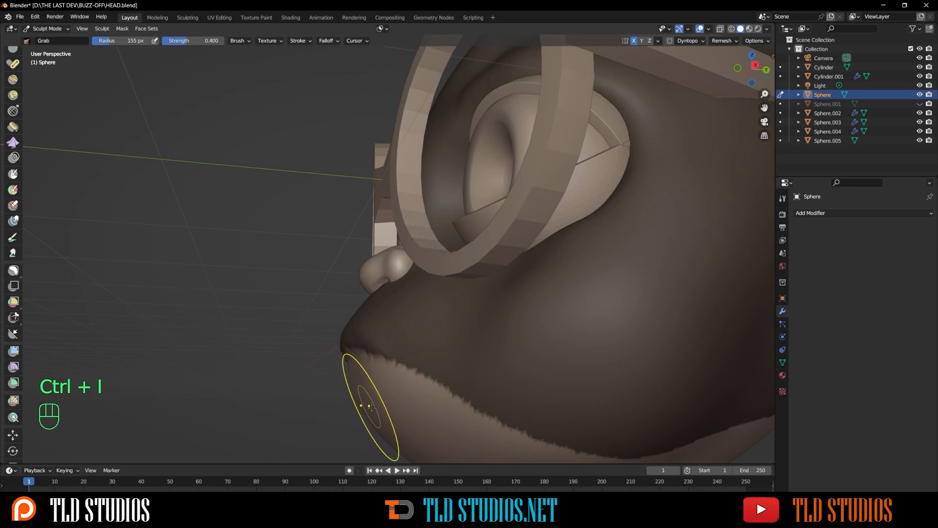
{"action": "key", "text": "g"}
{"action": "key", "text": "f"}
{"action": "left_click", "coordinate": [562, 273]}
{"action": "left_click_drag", "start_coordinate": [469, 355], "coordinate": [430, 355], "text": "alt"}
{"action": "left_click_drag", "start_coordinate": [362, 418], "coordinate": [371, 408]}
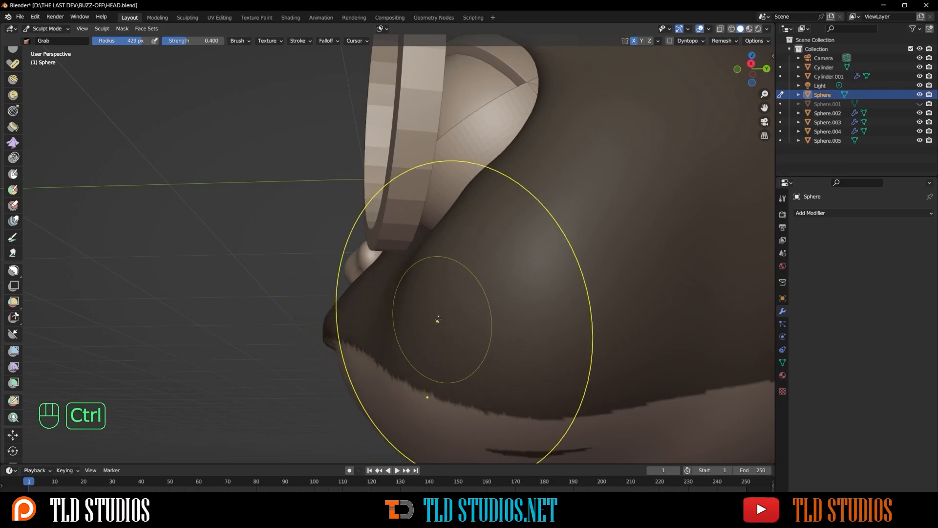
{"action": "key", "text": "alt+m"}
{"action": "mouse_move", "coordinate": [438, 321]}
{"action": "left_mouse_down", "text": "alt"}
{"action": "mouse_move", "coordinate": [554, 348]}
{"action": "mouse_move", "coordinate": [547, 320]}
{"action": "mouse_move", "coordinate": [521, 363]}
{"action": "mouse_move", "coordinate": [549, 371]}
{"action": "mouse_move", "coordinate": [540, 375]}
{"action": "left_mouse_up", "text": "alt"}
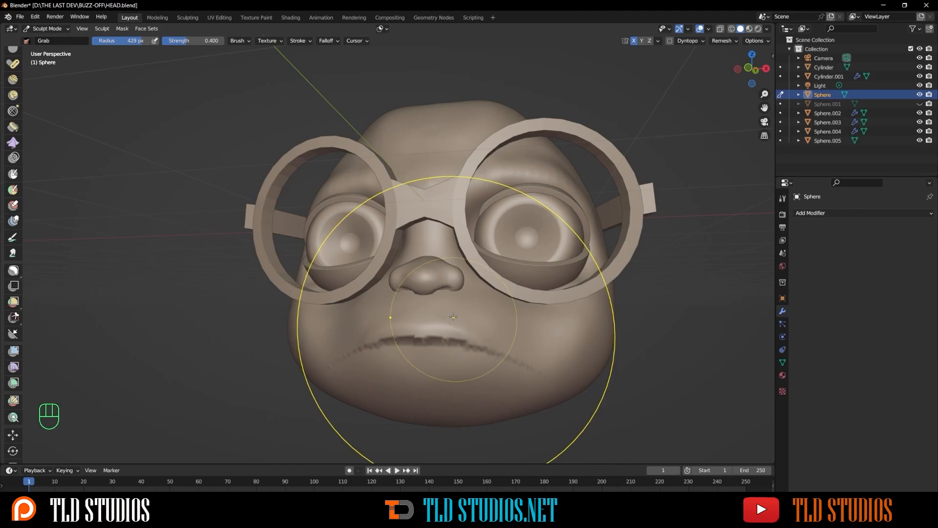
- Smooth the jagged mouth line from the centre out to both corners, reducing the brush radius to 84 px
{"action": "key", "text": "f"}
{"action": "left_click", "coordinate": [522, 319]}
{"action": "left_click_drag", "start_coordinate": [391, 345], "coordinate": [486, 338], "text": "shift"}
{"action": "key", "text": "f"}
{"action": "left_click", "coordinate": [427, 331]}
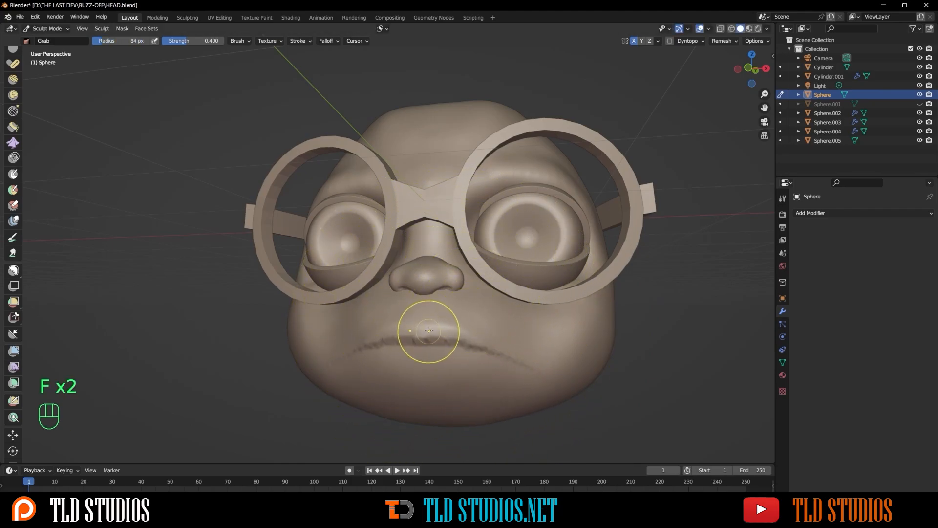
{"action": "left_click_drag", "start_coordinate": [429, 331], "coordinate": [416, 327], "text": "shift"}
{"action": "left_click_drag", "start_coordinate": [472, 332], "coordinate": [525, 356], "text": "shift"}
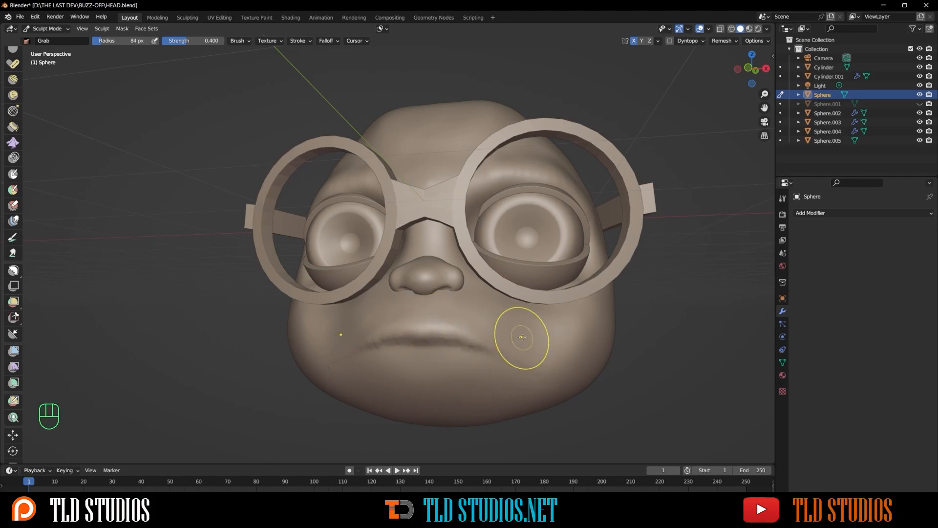
- Adjust the head's voxel size and remesh it
{"action": "key", "text": "r"}
{"action": "left_click", "coordinate": [520, 238]}
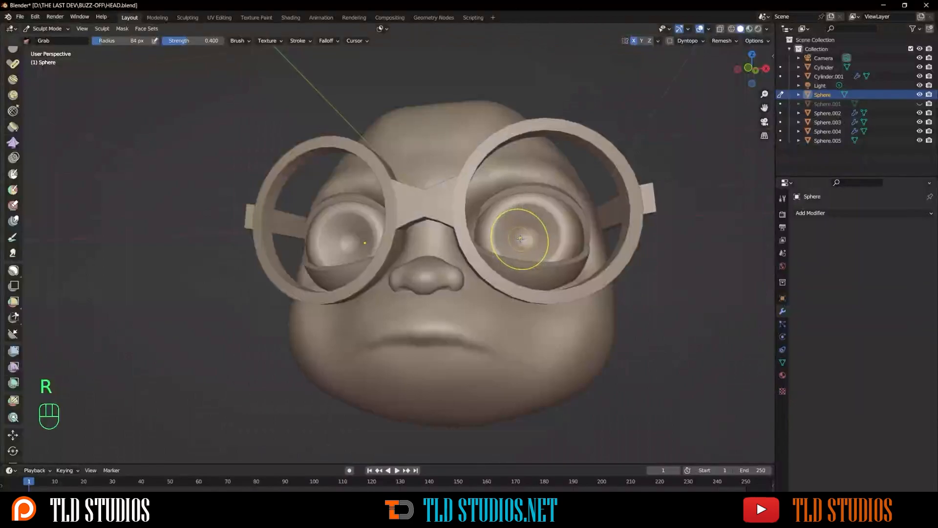
{"action": "key", "text": "ctrl+r"}
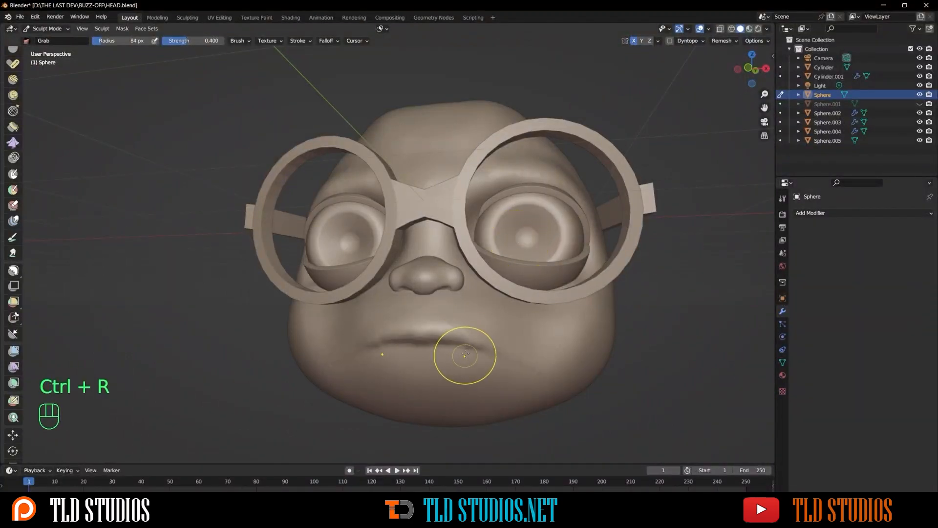
- Define the upper lip and the mouth crease with a 40 px Draw Sharp brush
{"action": "mouse_move", "coordinate": [494, 369]}
{"action": "left_mouse_down", "text": "ctrl+alt"}
{"action": "mouse_move", "coordinate": [489, 348]}
{"action": "mouse_move", "coordinate": [487, 356]}
{"action": "left_mouse_up", "text": "ctrl+alt"}
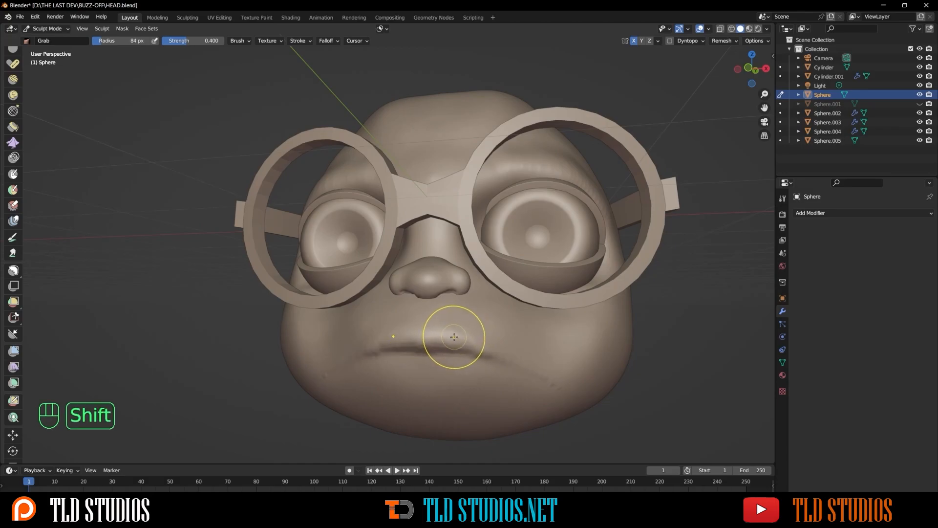
{"action": "key", "text": "shift+x"}
{"action": "key", "text": "f"}
{"action": "left_click", "coordinate": [437, 338]}
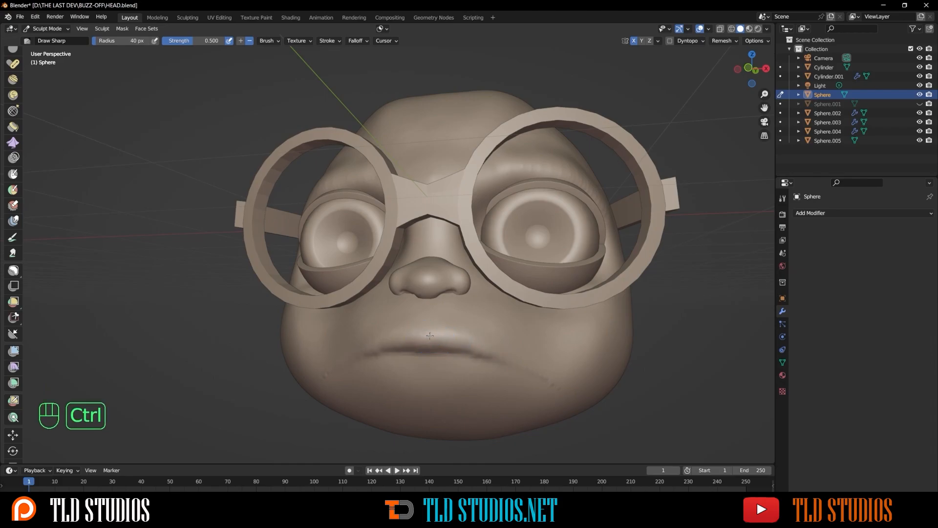
{"action": "mouse_move", "coordinate": [501, 362]}
{"action": "left_mouse_down", "text": "alt"}
{"action": "mouse_move", "coordinate": [542, 359]}
{"action": "mouse_move", "coordinate": [469, 356]}
{"action": "mouse_move", "coordinate": [493, 356]}
{"action": "left_mouse_up", "text": "alt"}
{"action": "middle_click_drag", "start_coordinate": [495, 367], "coordinate": [540, 293], "text": "alt"}
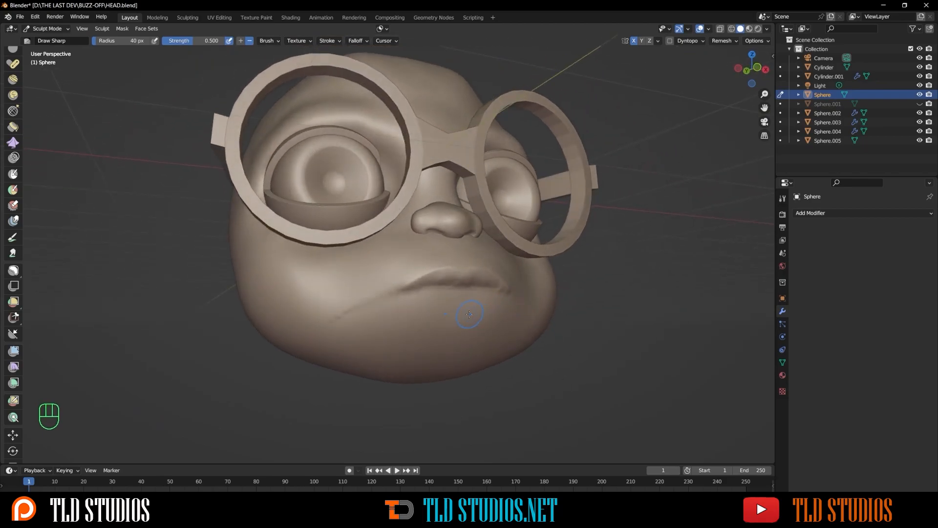
- Mask a lower lip shape beneath the upper lip with the Lasso Mask tool in the front view
{"action": "key", "text": "m"}
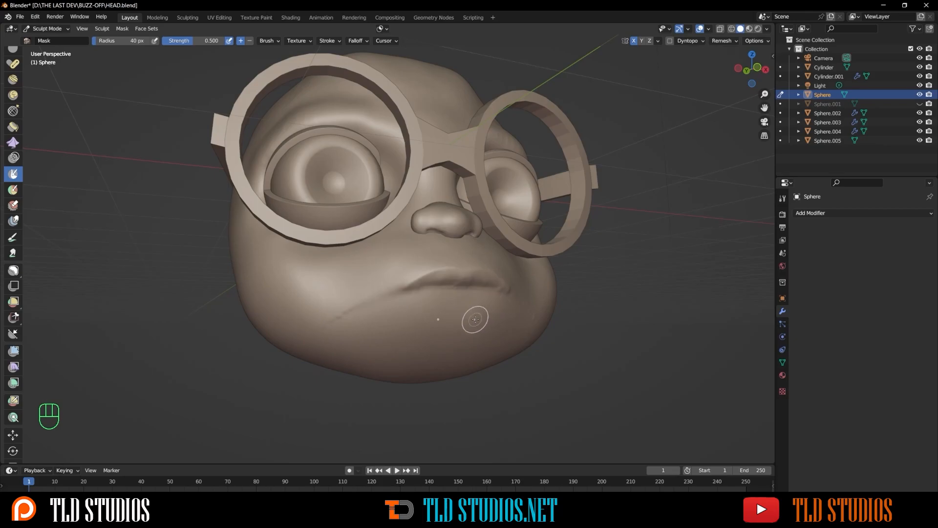
{"action": "key", "text": "KP_3"}
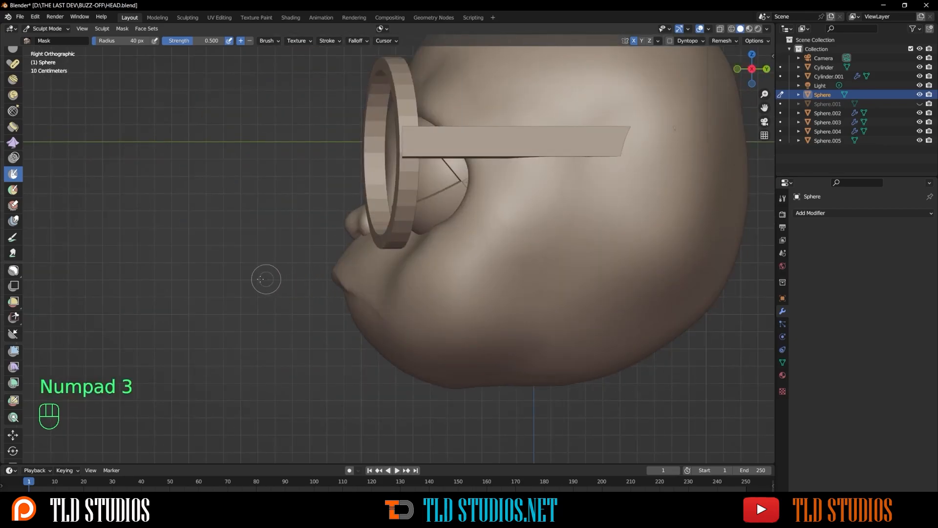
{"action": "left_click", "coordinate": [13, 270]}
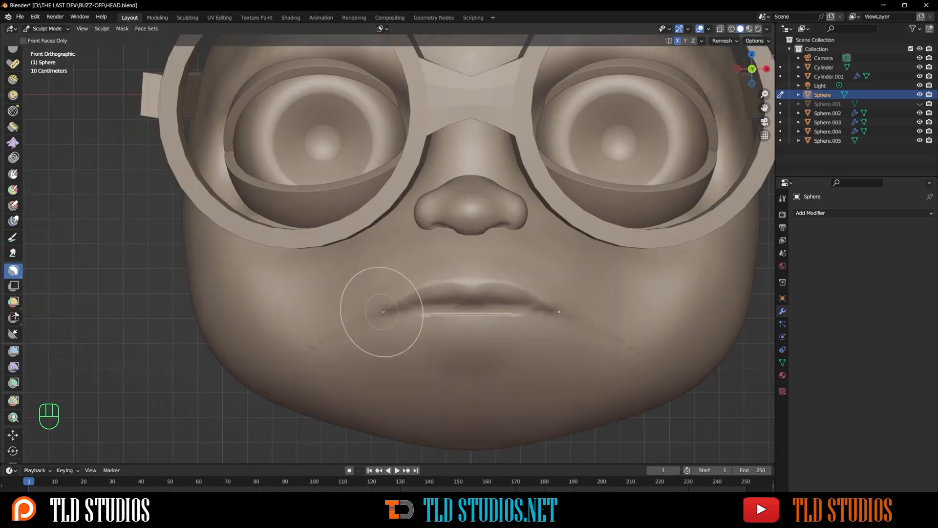
{"action": "key", "text": "KP_1"}
{"action": "mouse_move", "coordinate": [375, 316]}
{"action": "left_mouse_down"}
{"action": "mouse_move", "coordinate": [476, 303]}
{"action": "mouse_move", "coordinate": [475, 332]}
{"action": "mouse_move", "coordinate": [399, 325]}
{"action": "left_mouse_up"}
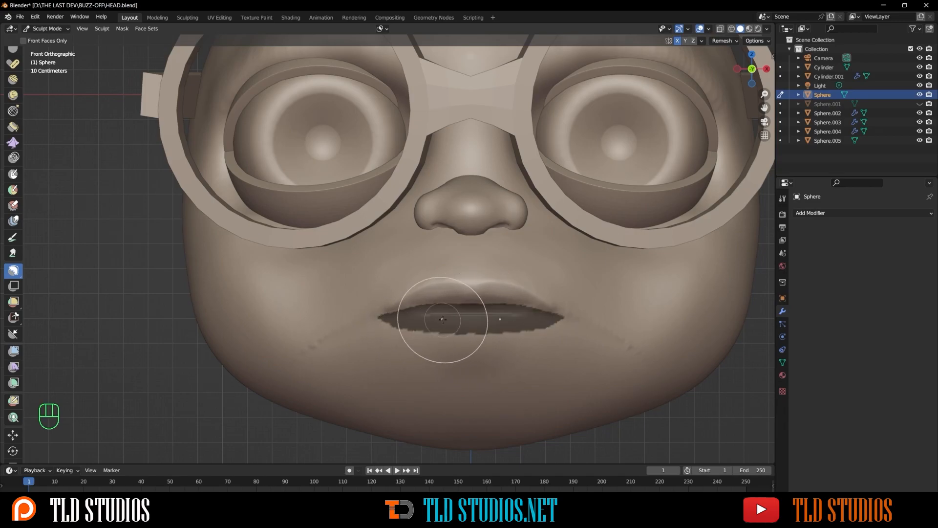
- Invert the mask and pull the lower lip forward, viewed from below, with a 178 px Grab brush
{"action": "key", "text": "ctrl"}
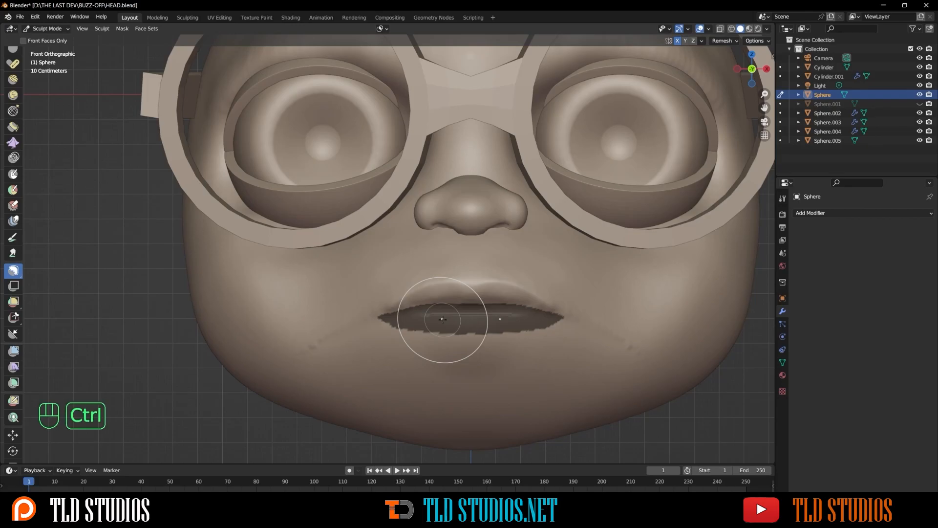
{"action": "key", "text": "ctrl+i"}
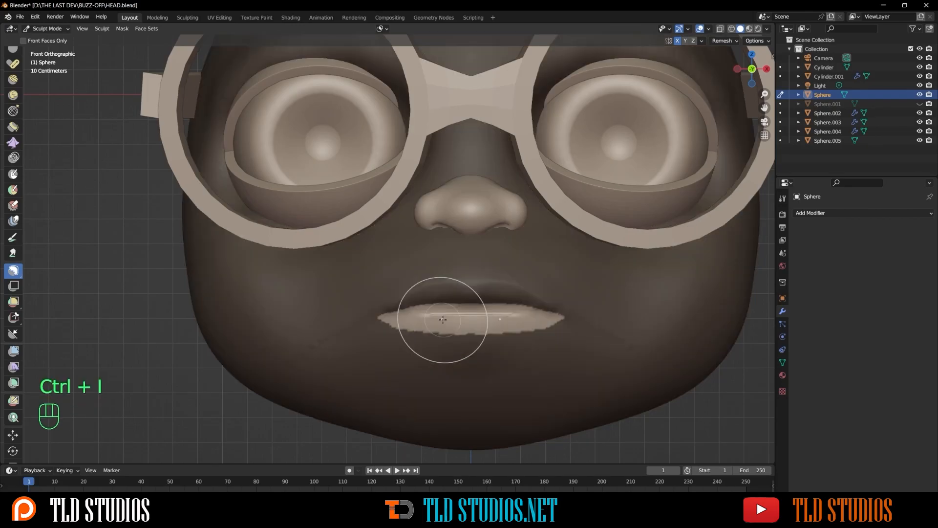
{"action": "key", "text": "g"}
{"action": "key", "text": "f"}
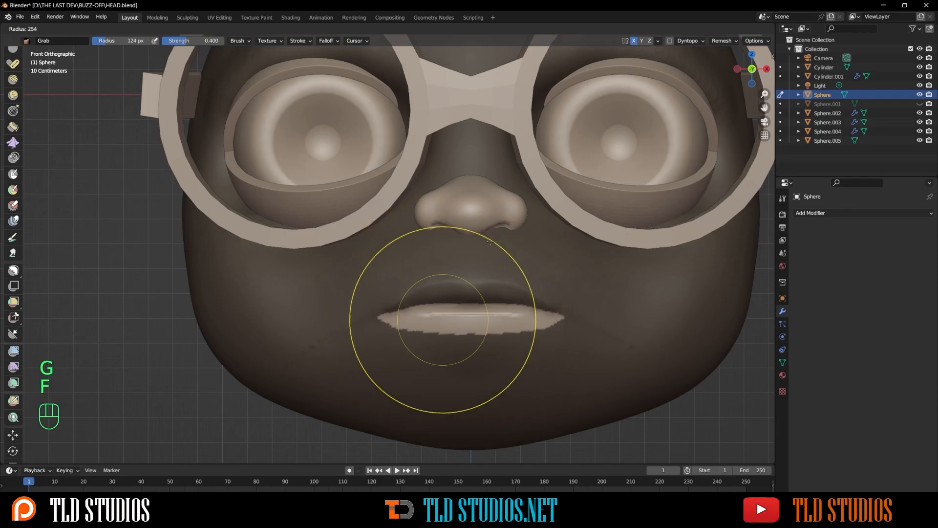
{"action": "left_click", "coordinate": [488, 318]}
{"action": "mouse_move", "coordinate": [486, 293]}
{"action": "left_mouse_down", "text": "alt"}
{"action": "mouse_move", "coordinate": [487, 175]}
{"action": "mouse_move", "coordinate": [485, 196]}
{"action": "mouse_move", "coordinate": [420, 210]}
{"action": "left_mouse_up", "text": "alt"}
{"action": "key", "text": "f"}
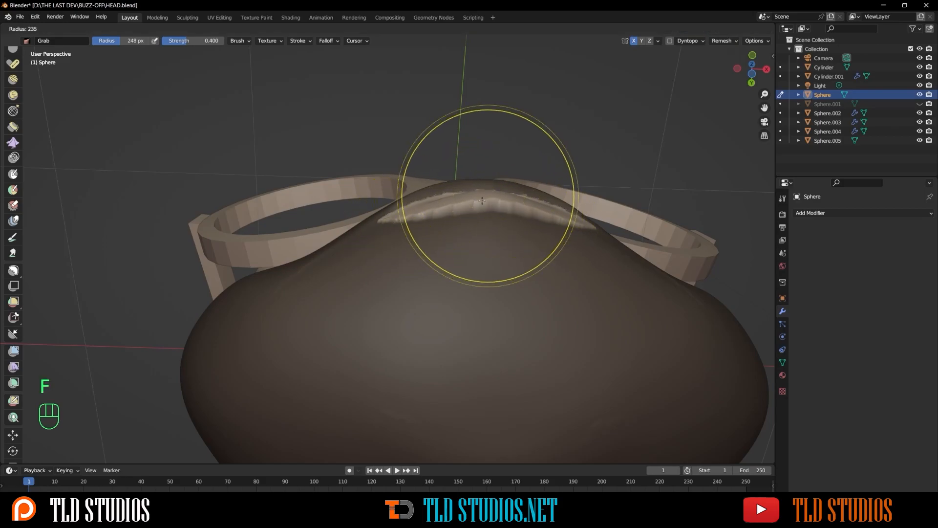
{"action": "left_click", "coordinate": [462, 194]}
{"action": "mouse_move", "coordinate": [484, 199]}
{"action": "left_mouse_down"}
{"action": "mouse_move", "coordinate": [441, 209]}
{"action": "mouse_move", "coordinate": [530, 240]}
{"action": "mouse_move", "coordinate": [489, 293]}
{"action": "left_mouse_up"}
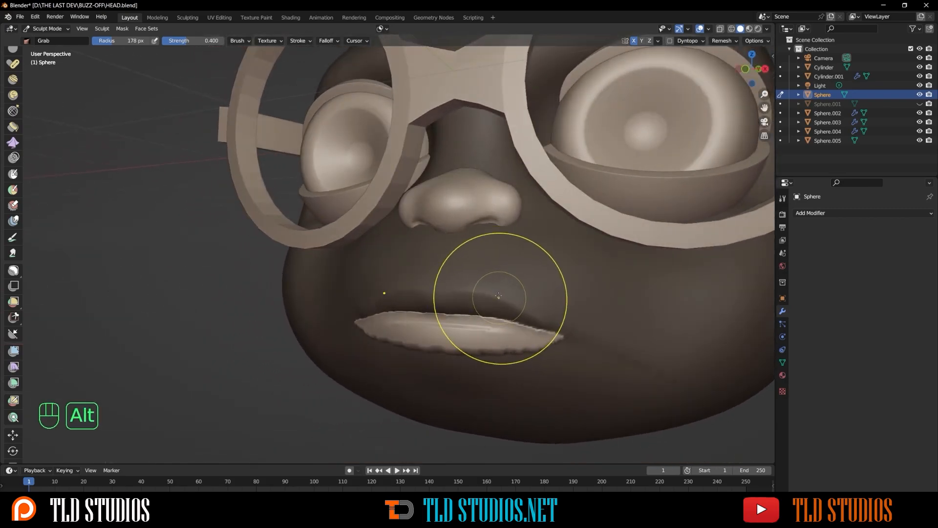
- Puff up the lower lip with a 178 px Inflate/Deflate brush and clear the mask
{"action": "key", "text": "i"}
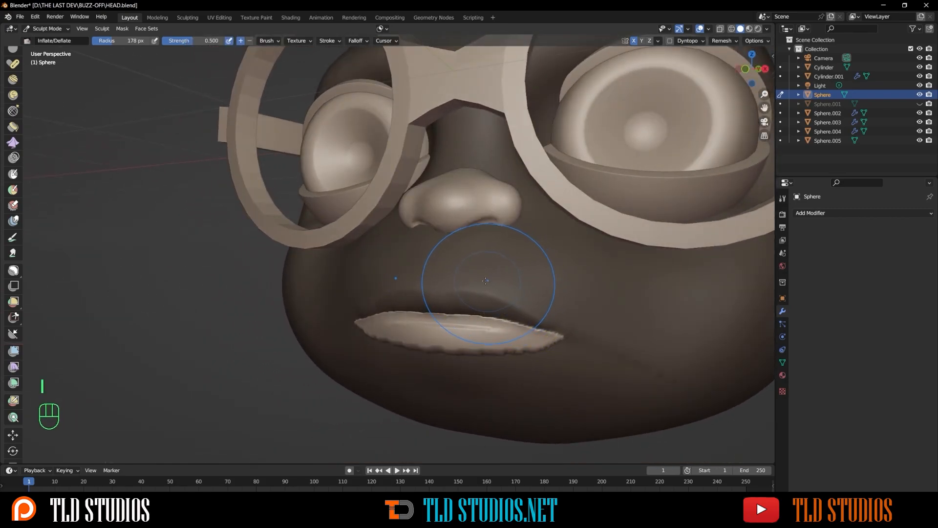
{"action": "left_click_drag", "start_coordinate": [459, 323], "coordinate": [465, 322]}
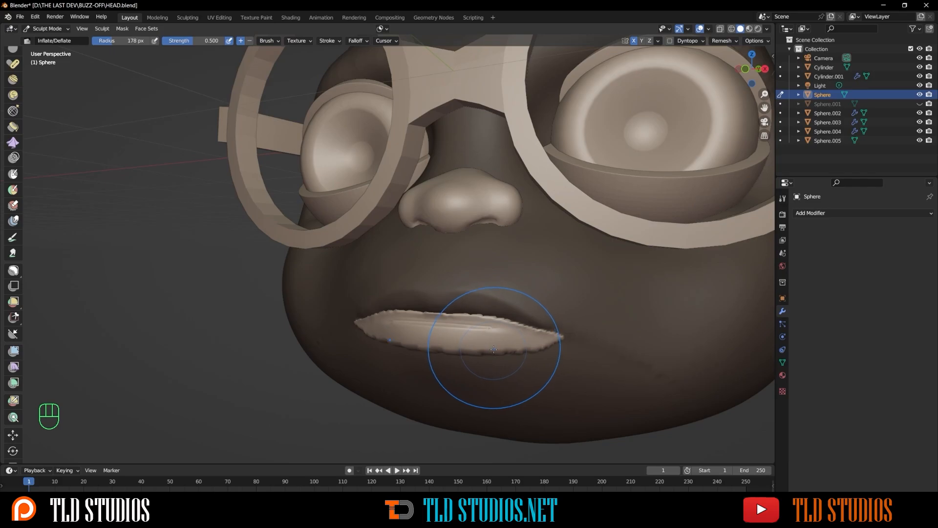
{"action": "key", "text": "alt+m"}
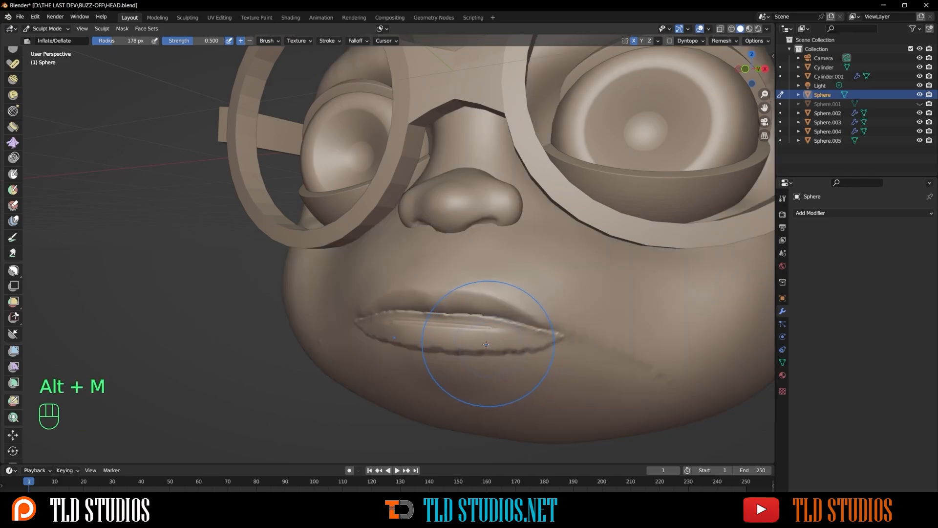
- Smooth the lower lip's jagged outline and the faint creases beside the mouth corners with a 93 px brush
{"action": "key", "text": "f"}
{"action": "left_click", "coordinate": [471, 341]}
{"action": "left_click_drag", "start_coordinate": [471, 342], "coordinate": [470, 338], "text": "alt"}
{"action": "middle_click_drag", "start_coordinate": [469, 339], "coordinate": [469, 336], "text": "alt"}
{"action": "left_click_drag", "start_coordinate": [447, 326], "coordinate": [541, 329], "text": "shift"}
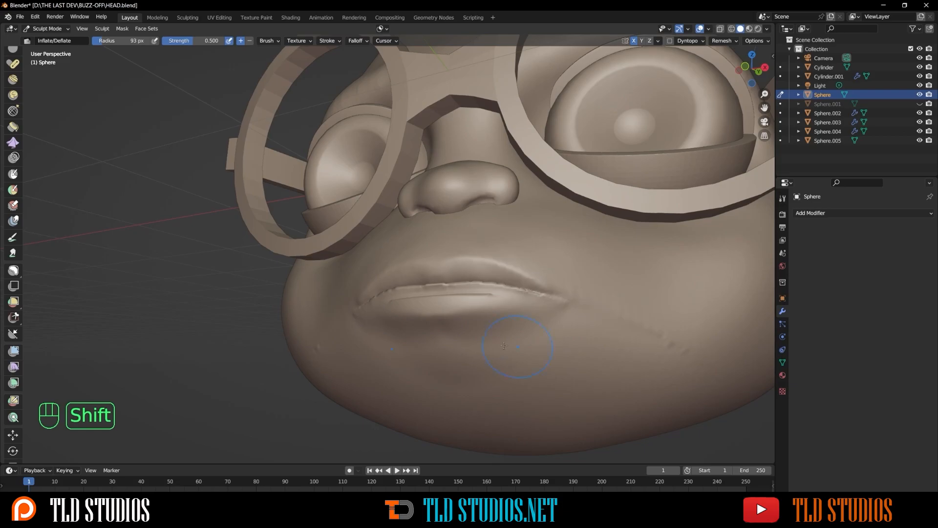
{"action": "mouse_move", "coordinate": [562, 323]}
{"action": "middle_mouse_down", "text": "alt"}
{"action": "mouse_move", "coordinate": [606, 325]}
{"action": "mouse_move", "coordinate": [574, 296]}
{"action": "middle_mouse_up", "text": "alt"}
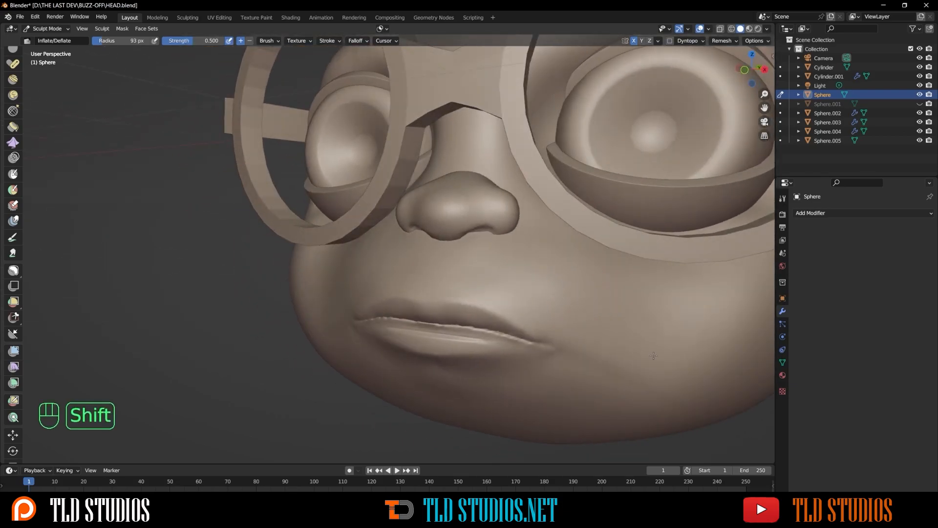
{"action": "middle_click_drag", "start_coordinate": [577, 300], "coordinate": [485, 313], "text": "ctrl+alt"}
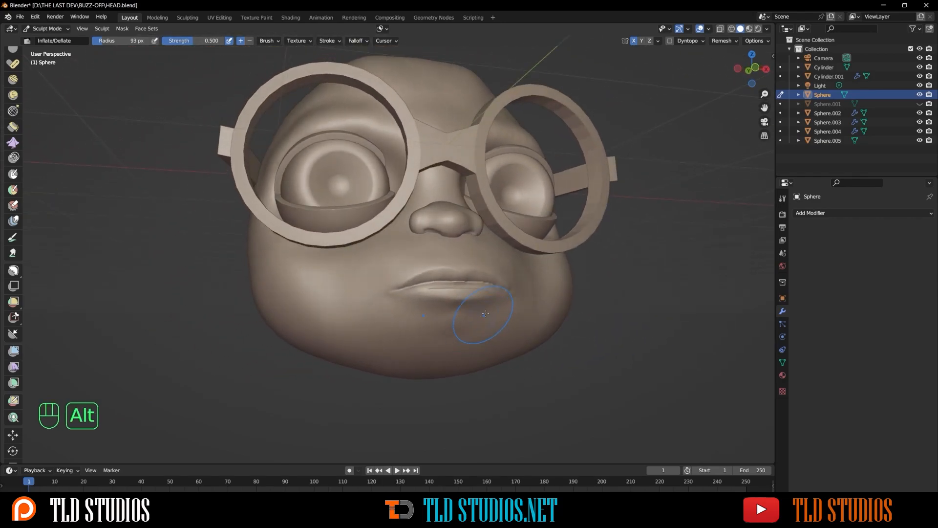
- Smooth the rough seam between the lips and the line across the lower lip, undoing an unwanted stroke
{"action": "left_click_drag", "start_coordinate": [509, 326], "coordinate": [435, 293], "text": "ctrl+alt"}
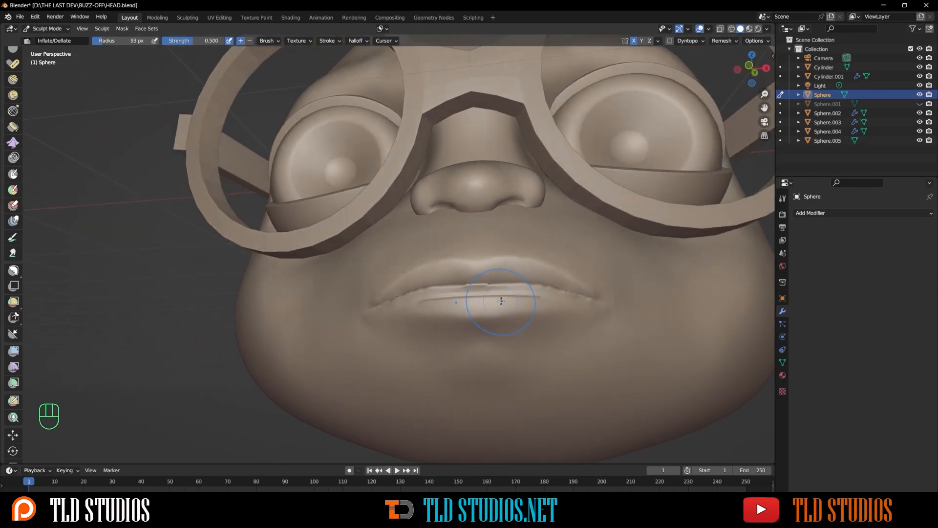
{"action": "mouse_move", "coordinate": [492, 302]}
{"action": "left_mouse_down", "text": "shift"}
{"action": "mouse_move", "coordinate": [508, 299]}
{"action": "mouse_move", "coordinate": [473, 314]}
{"action": "left_mouse_up", "text": "shift"}
{"action": "key", "text": "ctrl+z"}
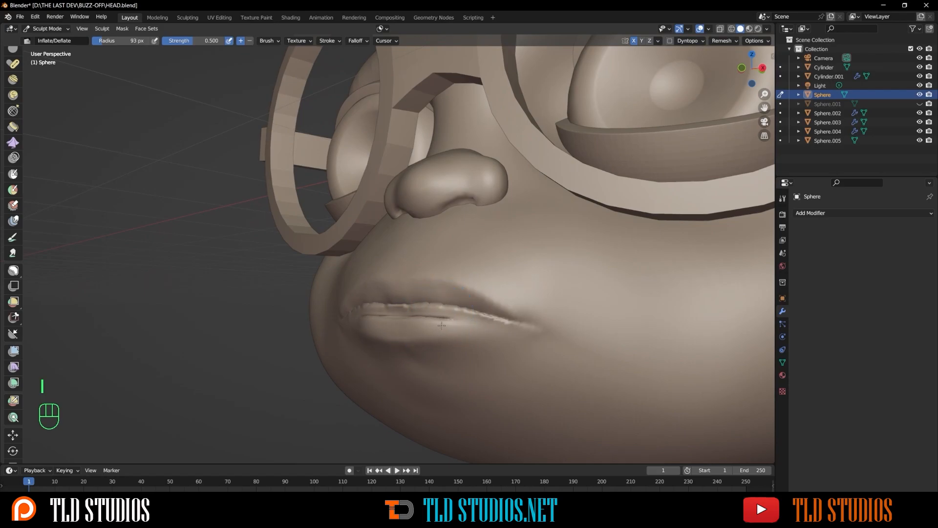
{"action": "mouse_move", "coordinate": [452, 316]}
{"action": "left_mouse_down", "text": "shift"}
{"action": "mouse_move", "coordinate": [373, 313]}
{"action": "mouse_move", "coordinate": [431, 321]}
{"action": "left_mouse_up", "text": "shift"}
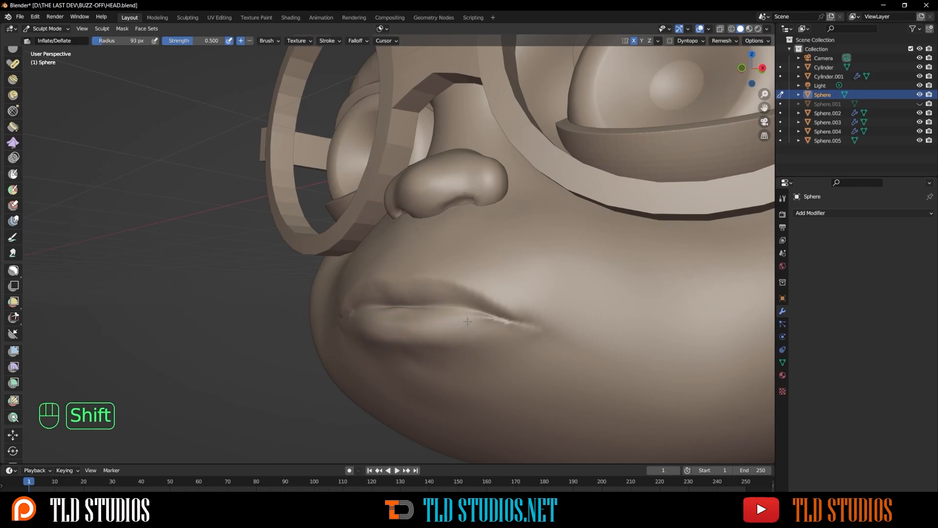
- Remesh the head with a voxel size of 0.0025 m
{"action": "mouse_move", "coordinate": [534, 330]}
{"action": "left_mouse_down", "text": "alt"}
{"action": "mouse_move", "coordinate": [565, 318]}
{"action": "mouse_move", "coordinate": [620, 330]}
{"action": "mouse_move", "coordinate": [610, 322]}
{"action": "left_mouse_up", "text": "alt"}
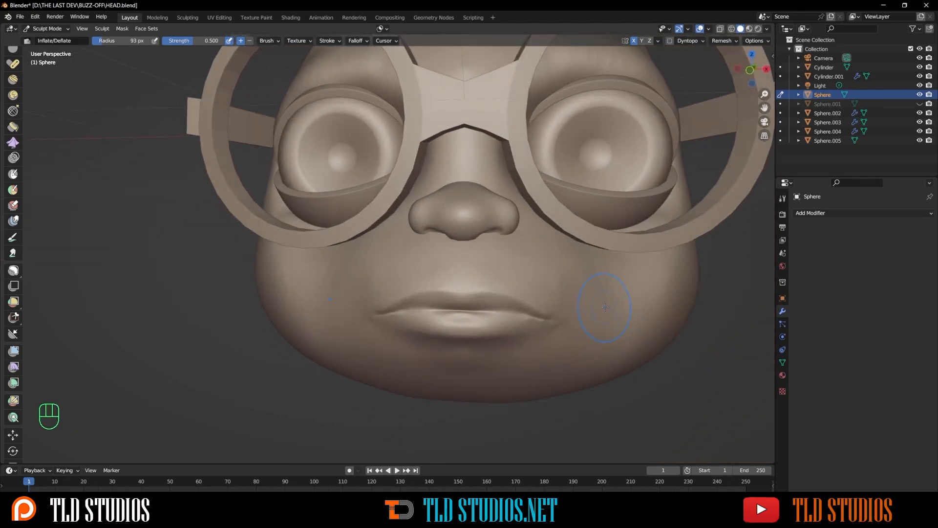
{"action": "key", "text": "r"}
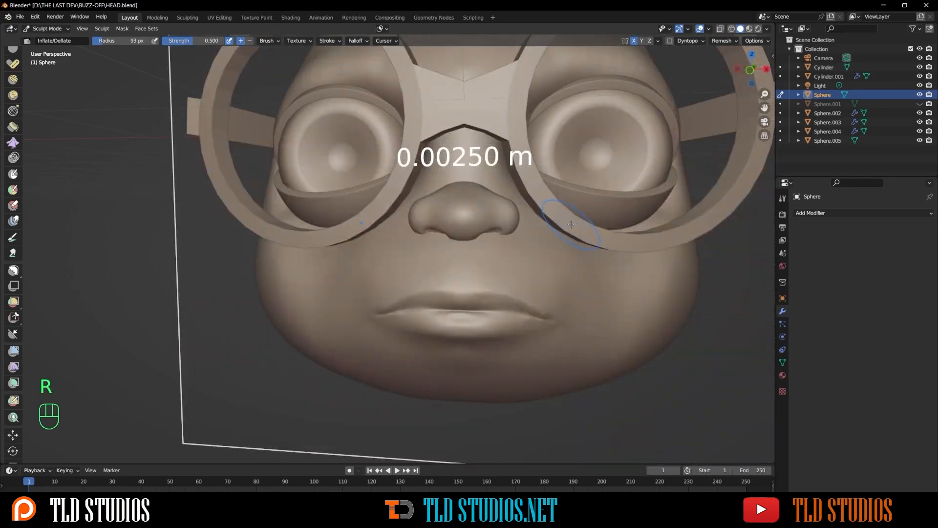
{"action": "left_click", "coordinate": [568, 228]}
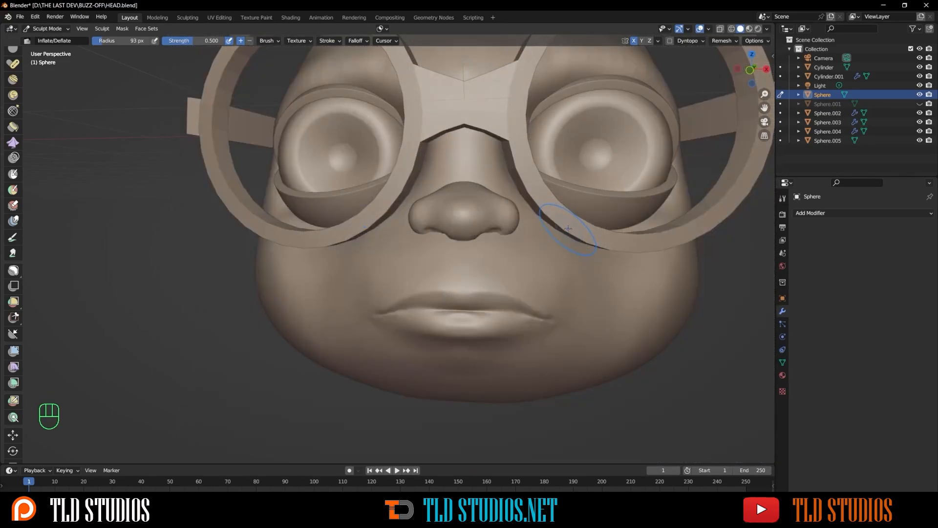
{"action": "key", "text": "ctrl"}
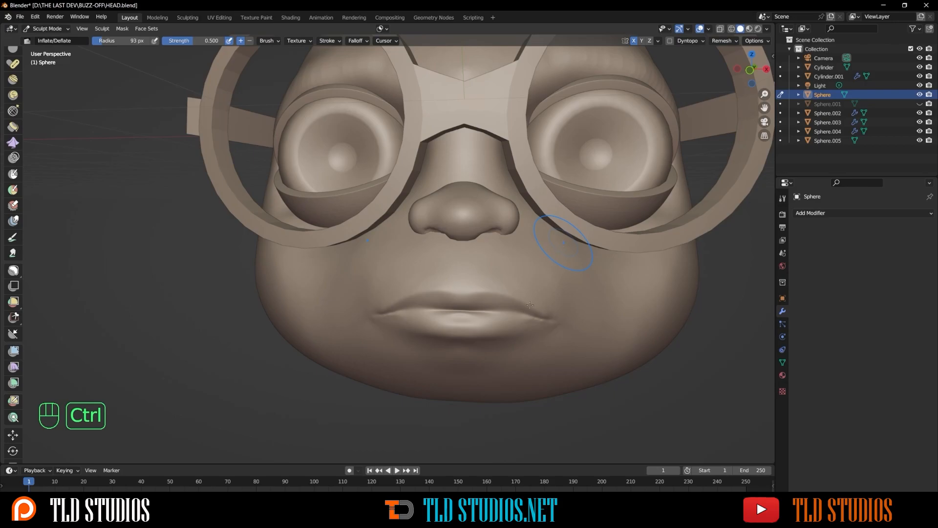
{"action": "key", "text": "ctrl+r"}
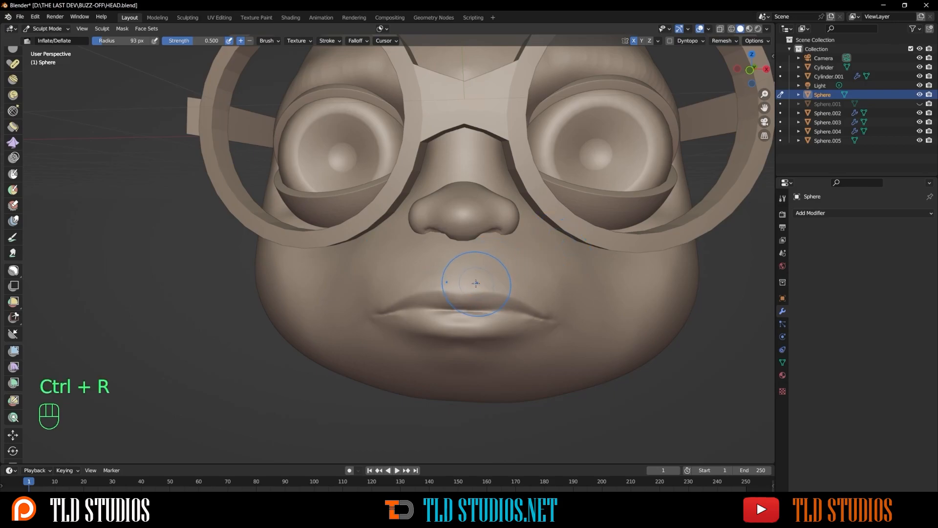
- Sharpen the lower lip's outline and mouth corners with a 61 px Draw Sharp brush, undoing one unwanted stroke
{"action": "key", "text": "shift+x"}
{"action": "key", "text": "f"}
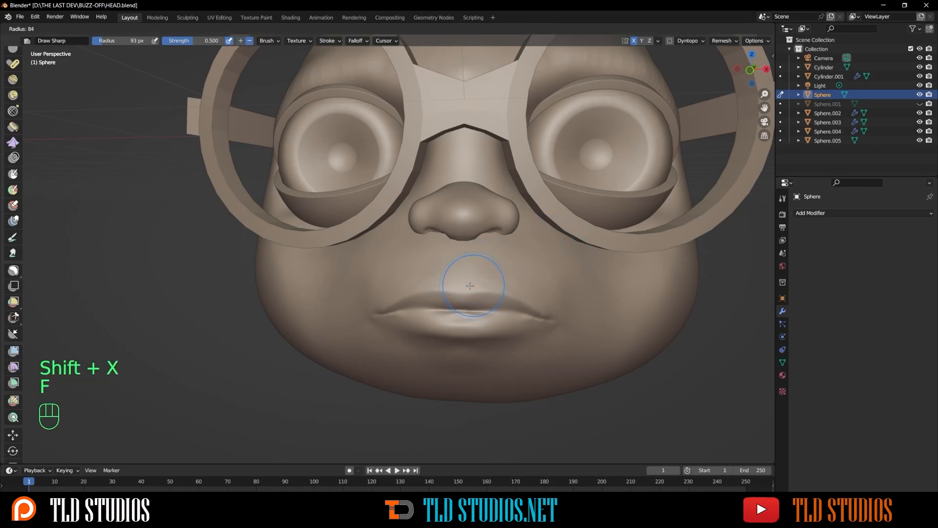
{"action": "left_click", "coordinate": [461, 288]}
{"action": "middle_click_drag", "start_coordinate": [478, 291], "coordinate": [477, 248], "text": "shift"}
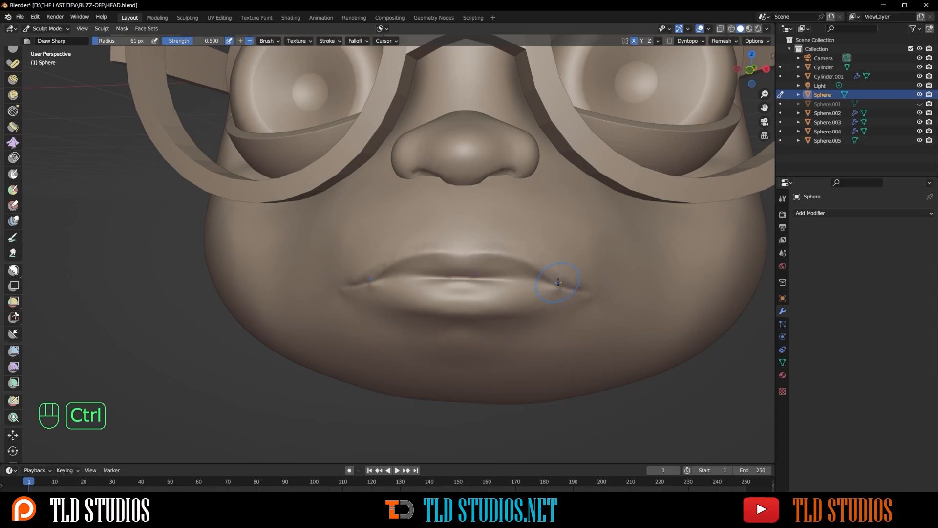
{"action": "mouse_move", "coordinate": [476, 309]}
{"action": "left_mouse_down", "text": "ctrl"}
{"action": "mouse_move", "coordinate": [550, 286]}
{"action": "mouse_move", "coordinate": [547, 312]}
{"action": "left_mouse_up", "text": "ctrl"}
{"action": "key", "text": "ctrl+z"}
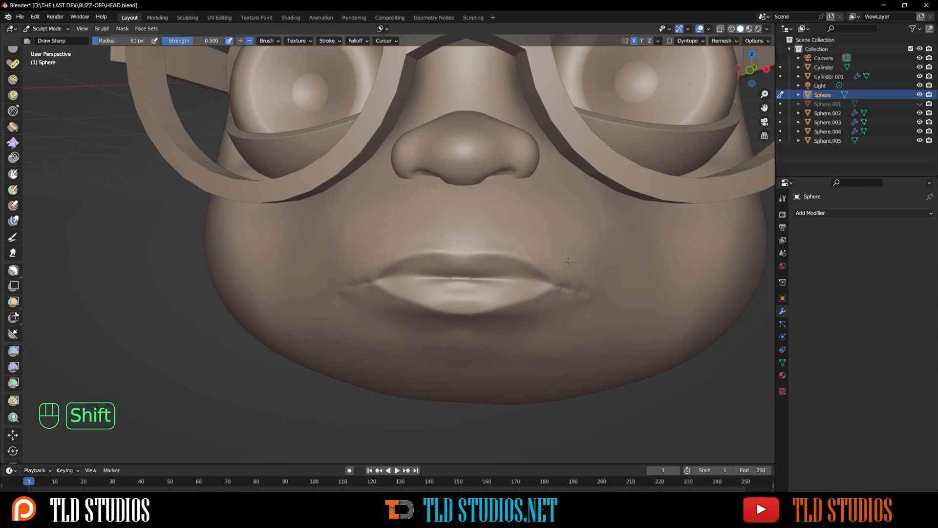
{"action": "left_click_drag", "start_coordinate": [643, 318], "coordinate": [622, 314], "text": "ctrl+alt"}
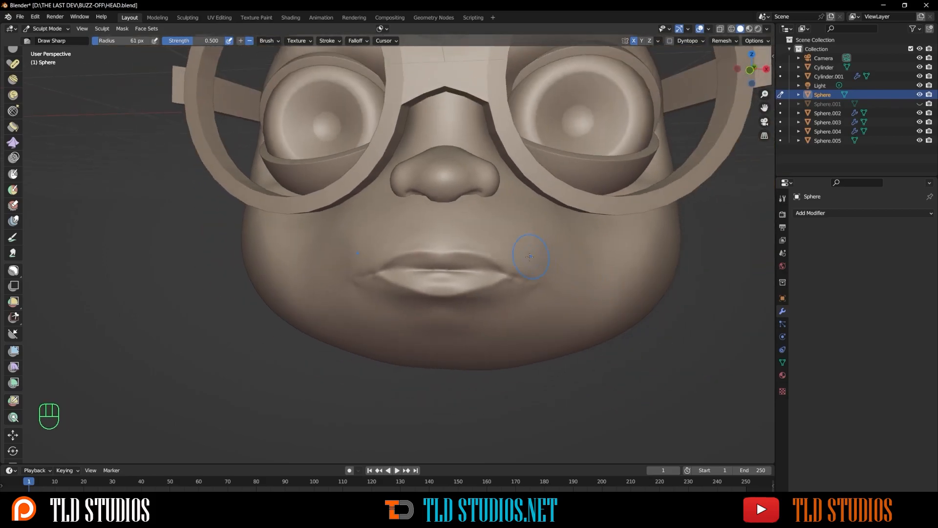
- Switch to a 149 px Inflate/Deflate brush and review the lips from an angle and from the front
{"action": "key", "text": "i"}
{"action": "key", "text": "f"}
{"action": "left_click", "coordinate": [542, 227]}
{"action": "left_click_drag", "start_coordinate": [542, 228], "coordinate": [478, 248], "text": "alt"}
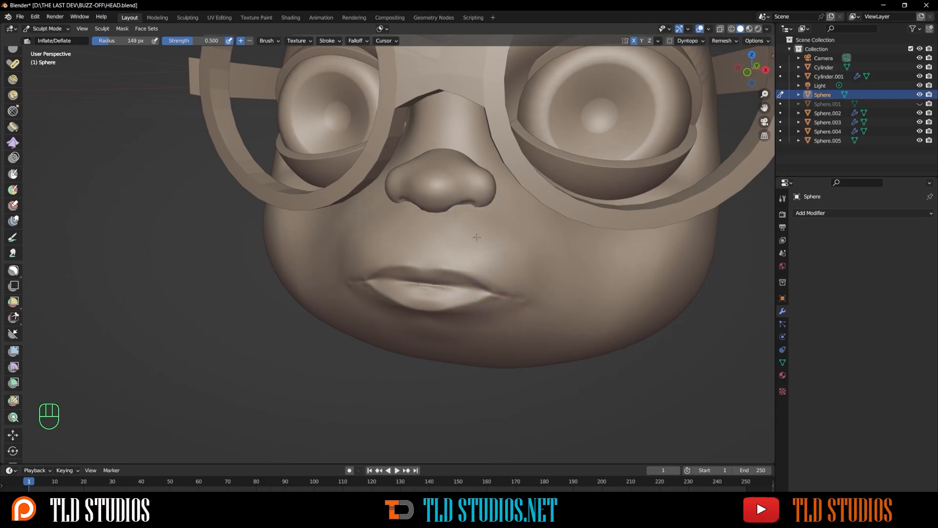
{"action": "left_click_drag", "start_coordinate": [581, 212], "coordinate": [549, 274], "text": "ctrl+alt"}
{"action": "middle_click_drag", "start_coordinate": [569, 277], "coordinate": [635, 305]}
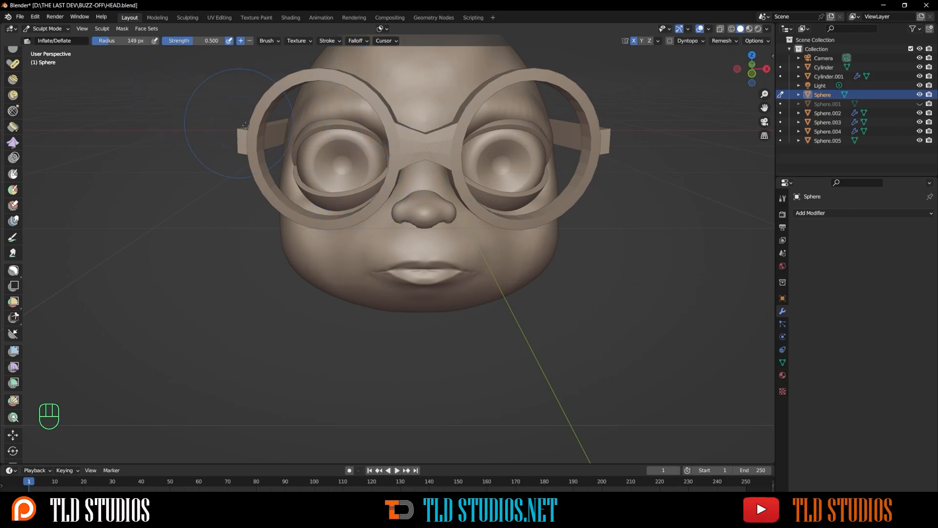
- In Object Mode, rotate the mirrored lower eyelid (Sphere.002) downward to open the eyes wider and deselect it
{"action": "left_click", "coordinate": [49, 30]}
{"action": "left_click", "coordinate": [45, 39]}
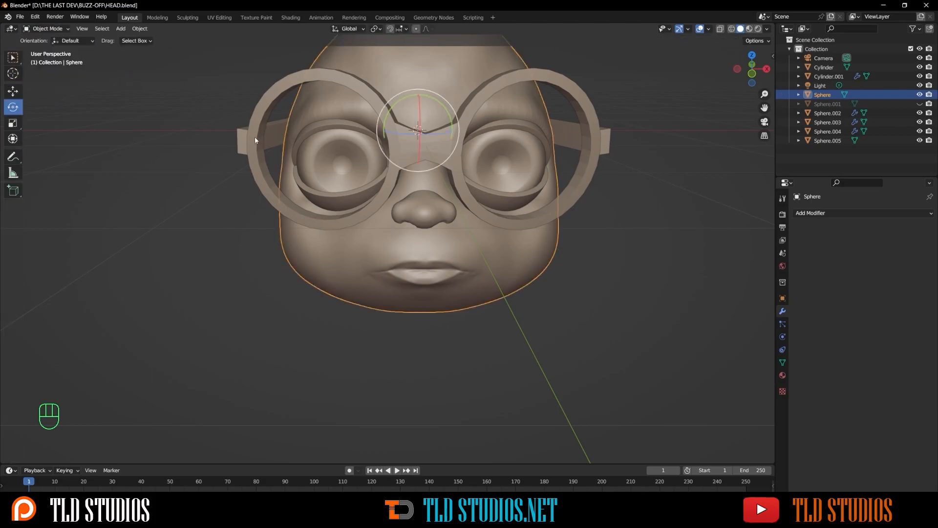
{"action": "left_click", "coordinate": [506, 199]}
{"action": "middle_click_drag", "start_coordinate": [506, 199], "coordinate": [498, 186]}
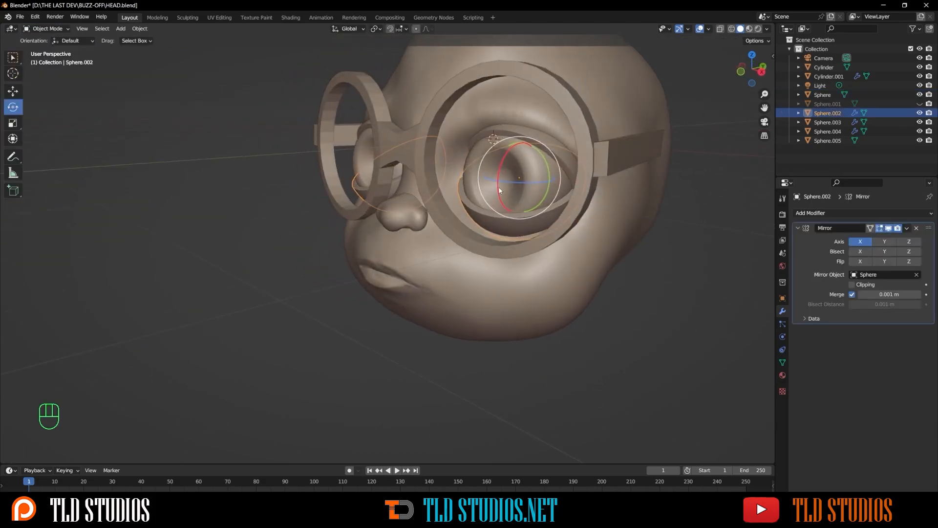
{"action": "left_click_drag", "start_coordinate": [497, 186], "coordinate": [502, 197]}
{"action": "middle_click_drag", "start_coordinate": [502, 196], "coordinate": [537, 171]}
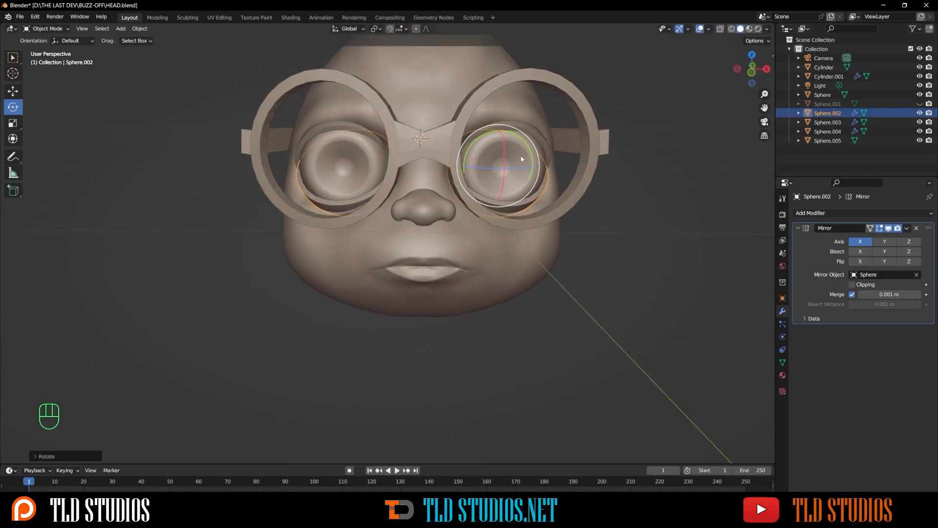
{"action": "left_click", "coordinate": [596, 225]}
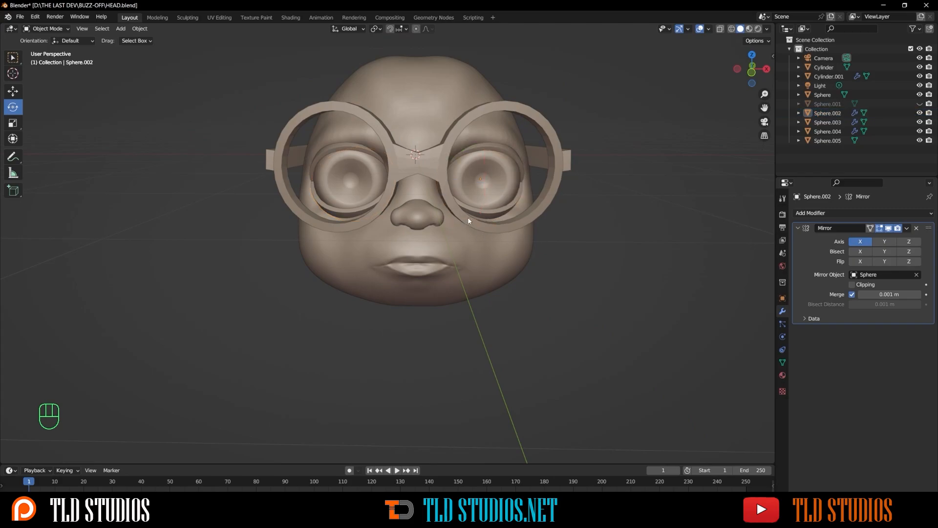
{"action": "mouse_move", "coordinate": [444, 221]}
{"action": "middle_mouse_down"}
{"action": "mouse_move", "coordinate": [370, 220]}
{"action": "mouse_move", "coordinate": [357, 207]}
{"action": "mouse_move", "coordinate": [431, 216]}
{"action": "middle_mouse_up"}
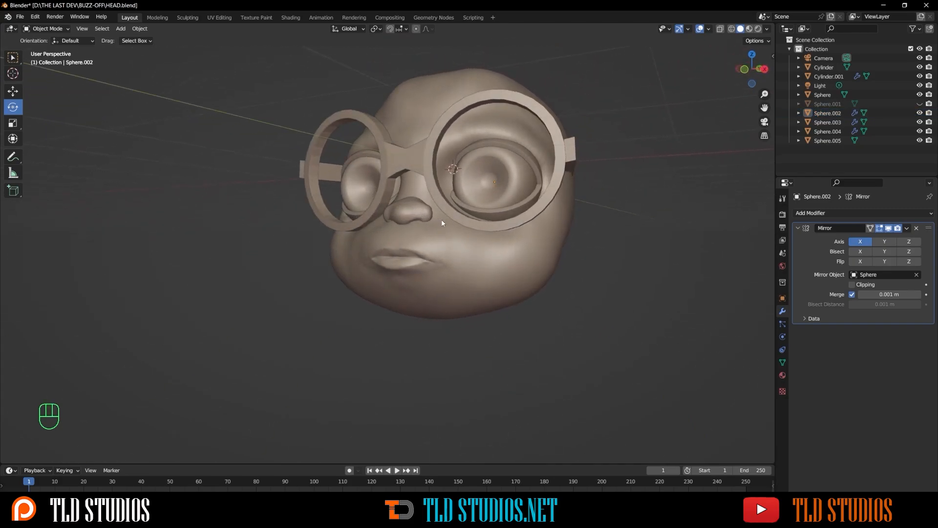
{"action": "key", "text": "alt"}
{"action": "key", "text": "alt+q"}
{"action": "key", "text": "shift"}
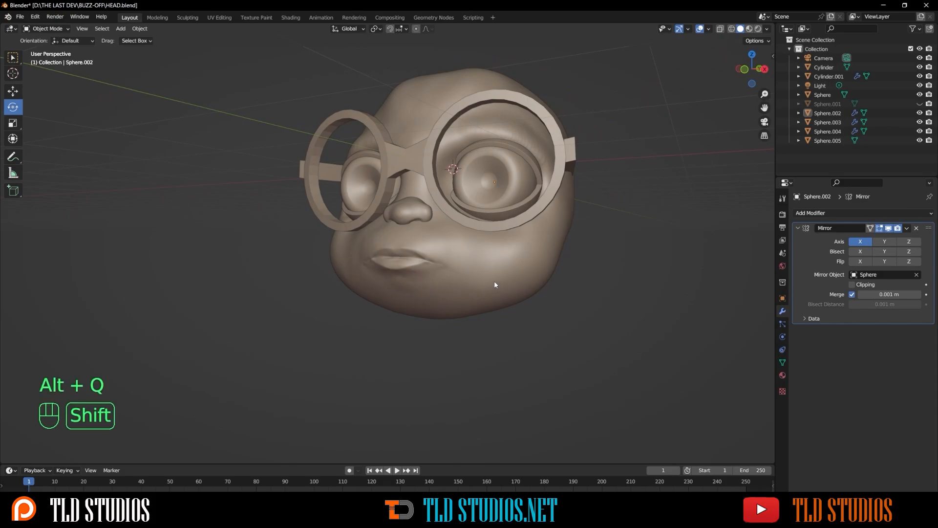
{"action": "key", "text": "shift+x"}
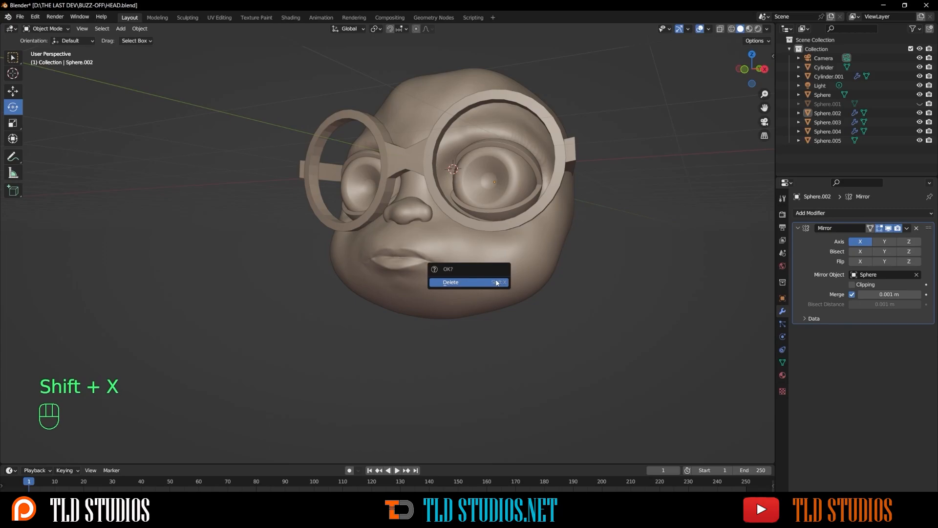
- Select the head mesh and return it to Sculpt Mode with the Draw Sharp brush
{"action": "left_click", "coordinate": [565, 267]}
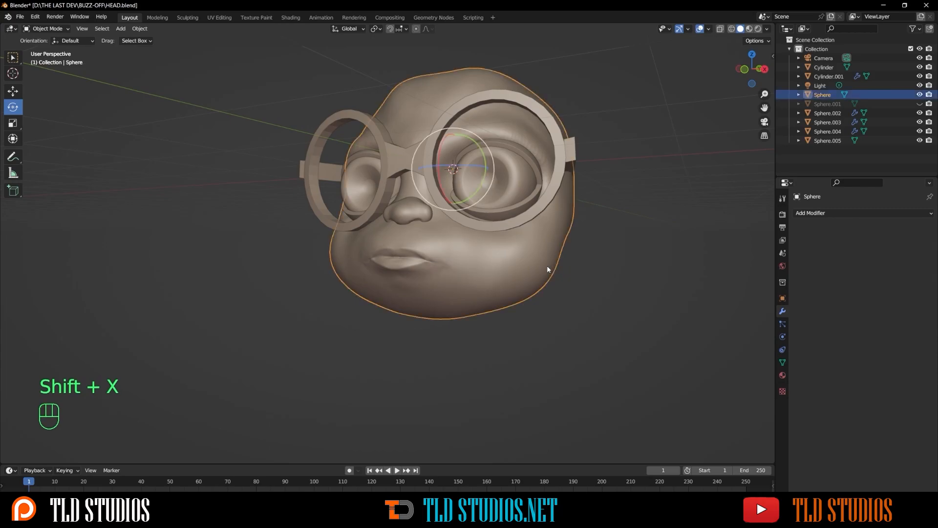
{"action": "left_click", "coordinate": [47, 28]}
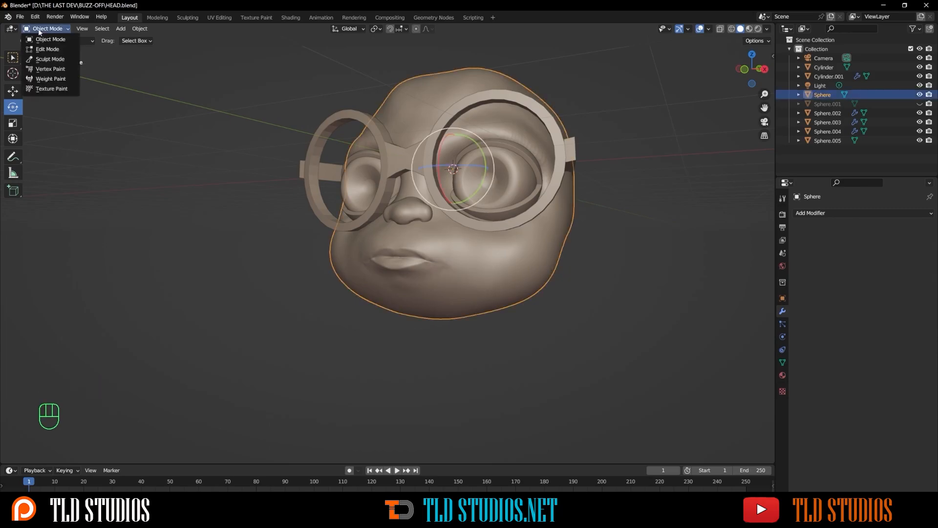
{"action": "left_click", "coordinate": [50, 59]}
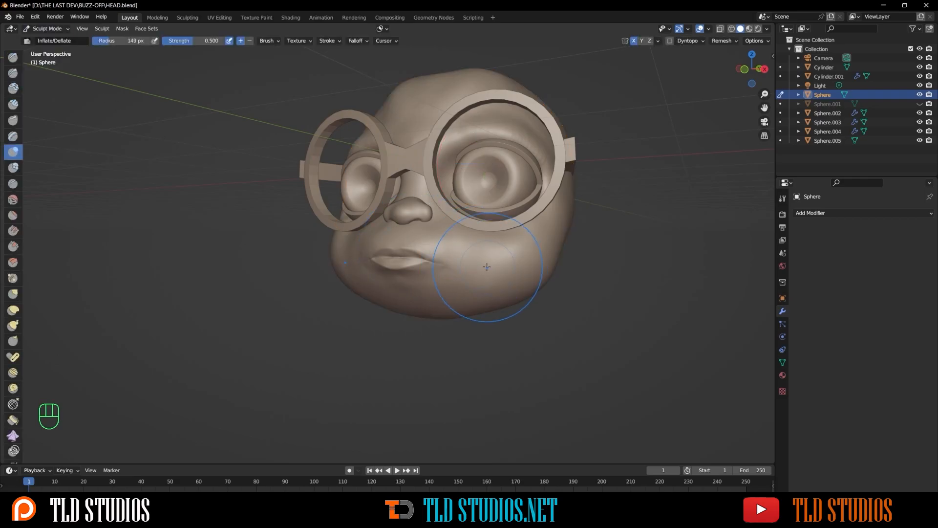
{"action": "key", "text": "shift+x"}
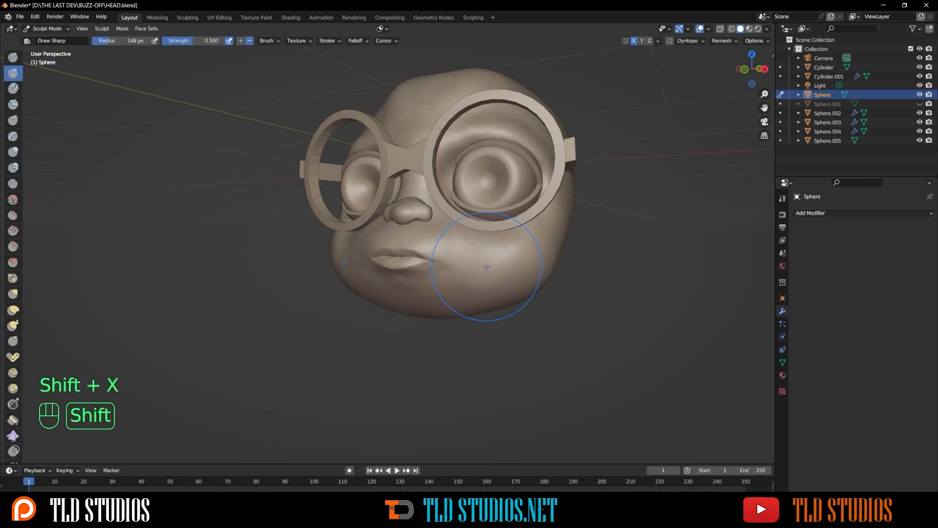
- Try to carve smile lines from the nose around the mouth with a 93 px Draw Sharp brush
{"action": "key", "text": "f"}
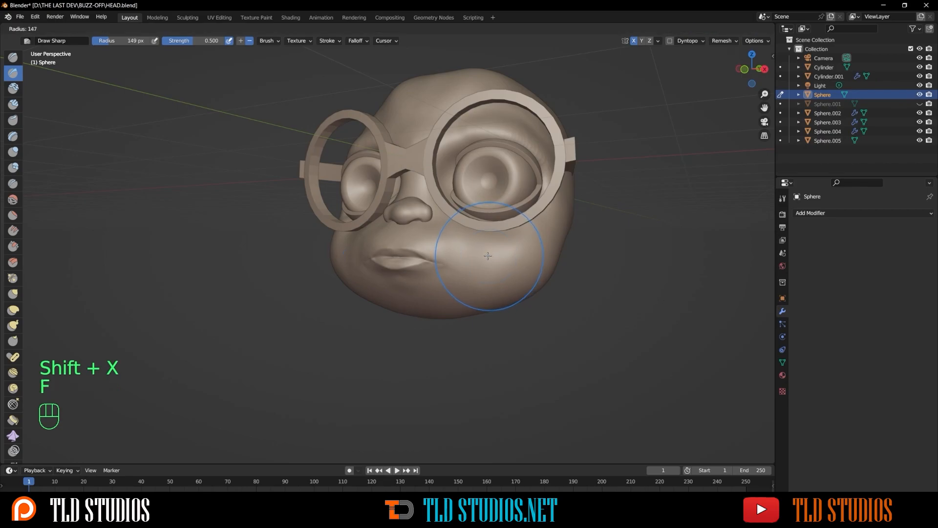
{"action": "left_click", "coordinate": [467, 258]}
{"action": "left_click_drag", "start_coordinate": [473, 249], "coordinate": [486, 245], "text": "alt"}
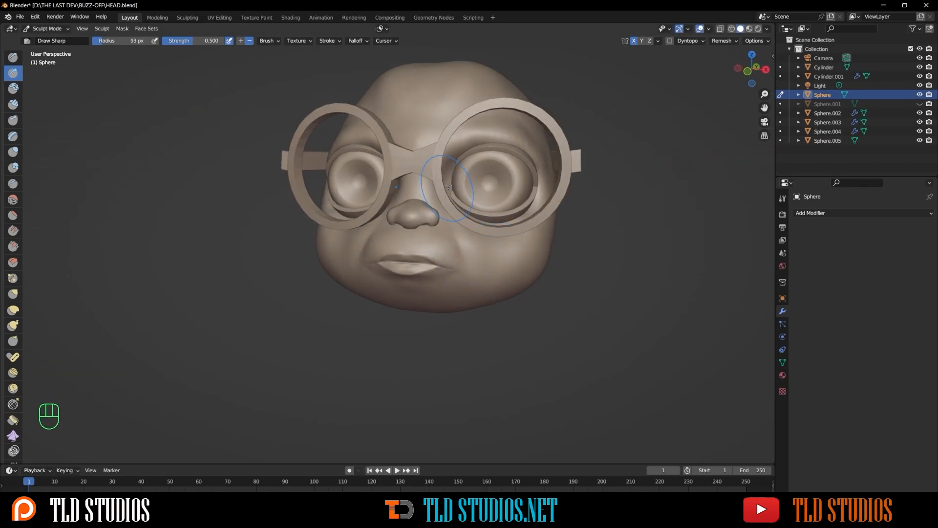
{"action": "key", "text": "ctrl+z"}
{"action": "key", "text": "ctrl+z"}
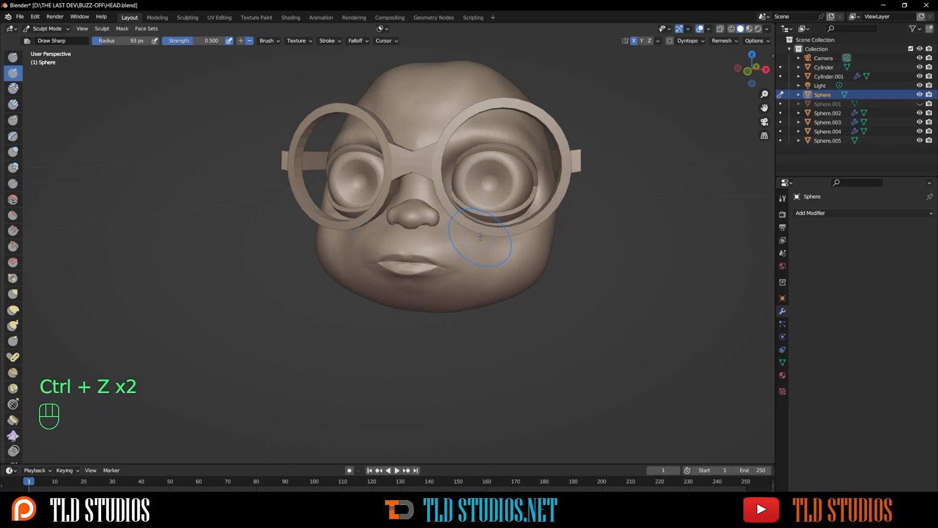
- Carve soft smile lines from the nose down beside the mouth corners with a 169 px Draw Sharp brush
{"action": "key", "text": "f"}
{"action": "left_click", "coordinate": [466, 245]}
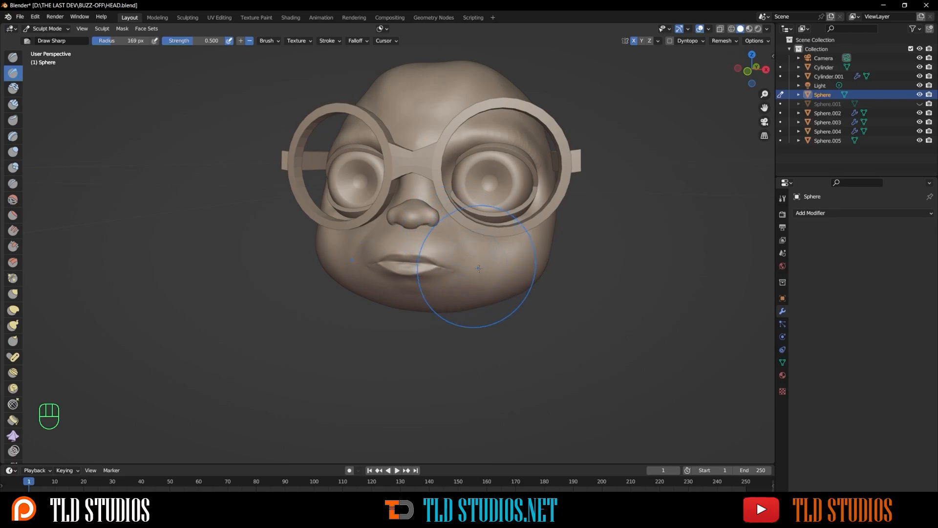
{"action": "mouse_move", "coordinate": [466, 241]}
{"action": "middle_mouse_down", "text": "alt"}
{"action": "mouse_move", "coordinate": [455, 246]}
{"action": "mouse_move", "coordinate": [491, 253]}
{"action": "mouse_move", "coordinate": [448, 240]}
{"action": "mouse_move", "coordinate": [484, 255]}
{"action": "middle_mouse_up", "text": "alt"}
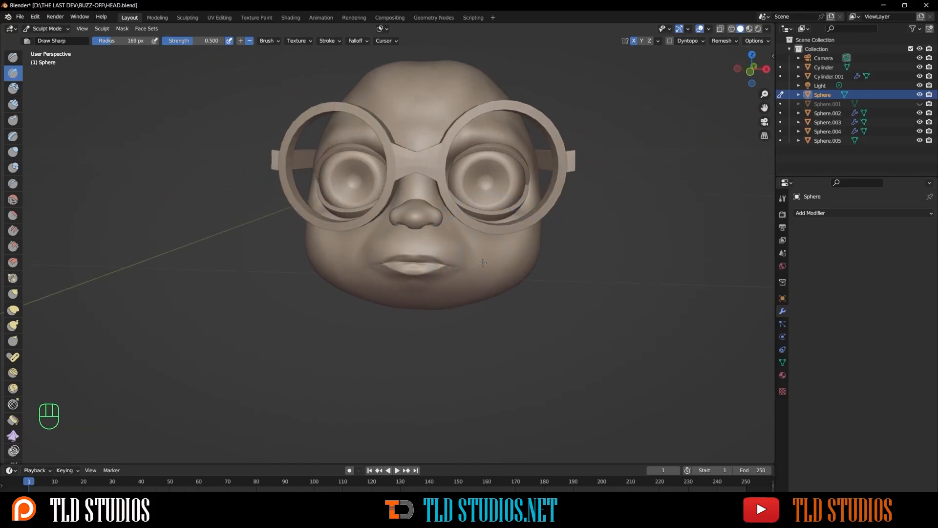
{"action": "mouse_move", "coordinate": [468, 231]}
{"action": "left_mouse_down", "text": "alt"}
{"action": "mouse_move", "coordinate": [542, 234]}
{"action": "mouse_move", "coordinate": [519, 230]}
{"action": "mouse_move", "coordinate": [473, 266]}
{"action": "left_mouse_up", "text": "alt"}
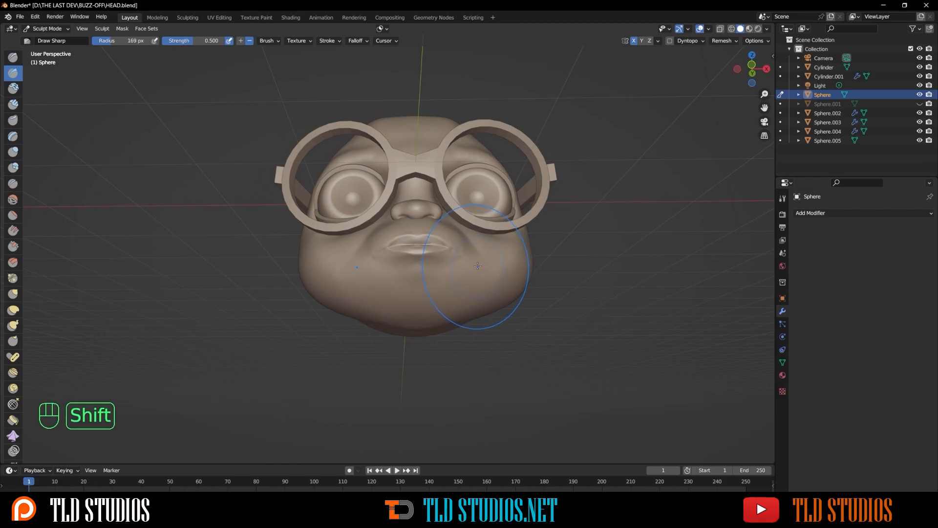
- Build up a rounded chin from below with a 103 px Clay Strips brush and smooth it into the jaw
{"action": "key", "text": "shift+z"}
{"action": "key", "text": "f"}
{"action": "left_click", "coordinate": [454, 270]}
{"action": "left_click_drag", "start_coordinate": [453, 270], "coordinate": [414, 290], "text": "alt"}
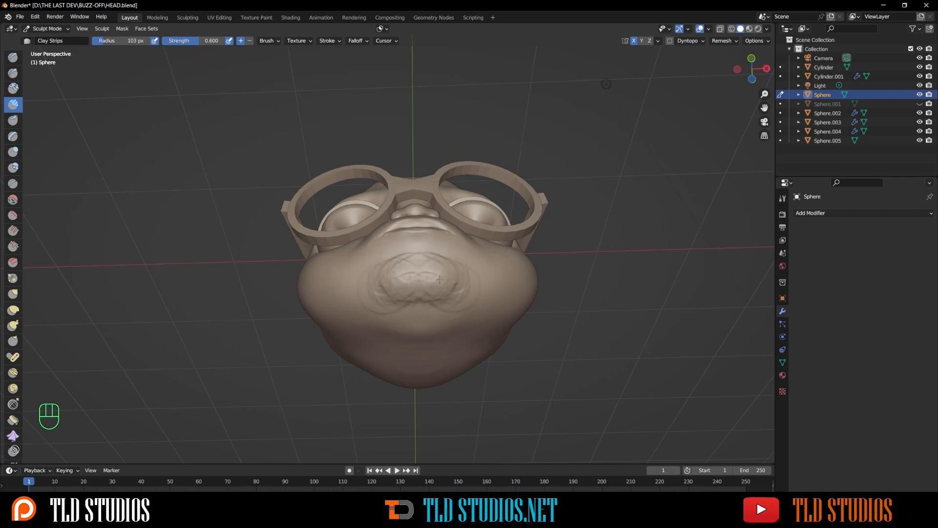
{"action": "mouse_move", "coordinate": [465, 280]}
{"action": "left_mouse_down", "text": "alt"}
{"action": "mouse_move", "coordinate": [452, 351]}
{"action": "mouse_move", "coordinate": [428, 288]}
{"action": "mouse_move", "coordinate": [449, 283]}
{"action": "mouse_move", "coordinate": [381, 293]}
{"action": "mouse_move", "coordinate": [430, 286]}
{"action": "mouse_move", "coordinate": [425, 359]}
{"action": "mouse_move", "coordinate": [434, 300]}
{"action": "left_mouse_up", "text": "alt"}
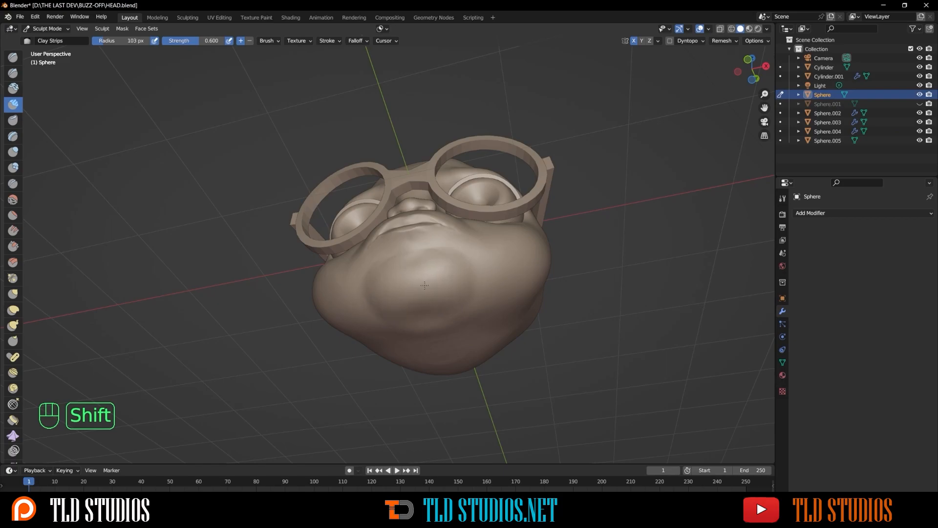
{"action": "left_click_drag", "start_coordinate": [422, 295], "coordinate": [510, 312], "text": "alt"}
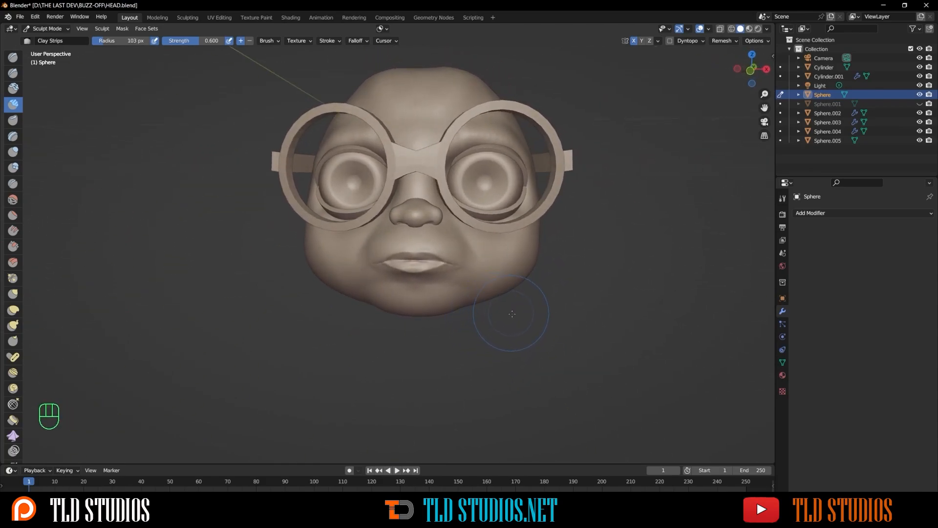
- Puff up the brow area above the eye inside the glasses frame with a 103 px Inflate/Deflate brush
{"action": "middle_click_drag", "start_coordinate": [551, 315], "coordinate": [521, 302], "text": "ctrl+alt"}
{"action": "middle_click_drag", "start_coordinate": [528, 213], "coordinate": [504, 206], "text": "alt"}
{"action": "left_click_drag", "start_coordinate": [504, 205], "coordinate": [557, 227], "text": "shift"}
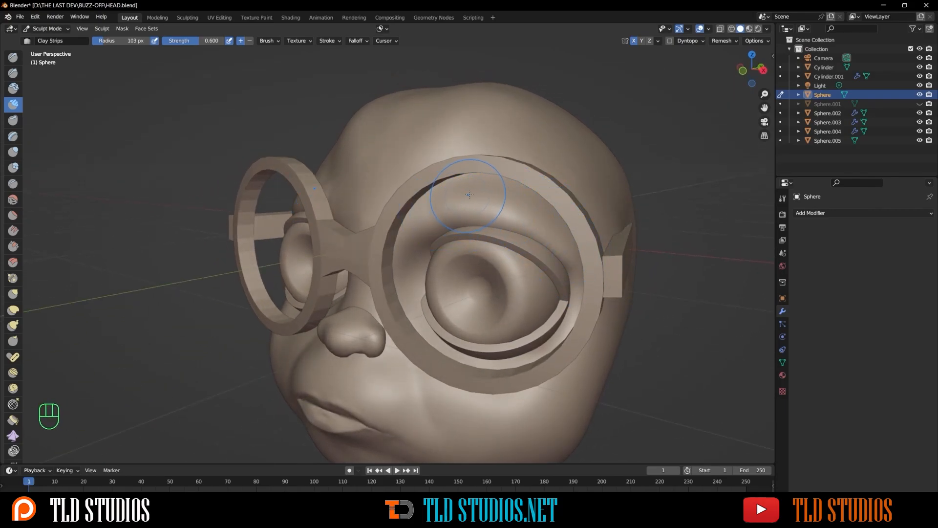
{"action": "key", "text": "i"}
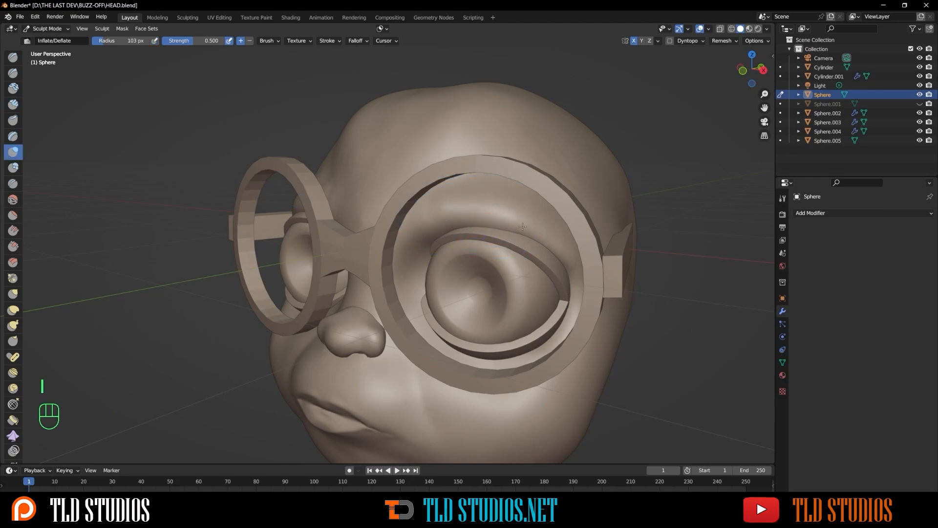
{"action": "mouse_move", "coordinate": [464, 207]}
{"action": "left_mouse_down"}
{"action": "mouse_move", "coordinate": [530, 230]}
{"action": "mouse_move", "coordinate": [431, 221]}
{"action": "left_mouse_up"}
- Build up the inner brow ridges with a 103 px Clay Strips brush and smooth them
{"action": "key", "text": "shift+z"}
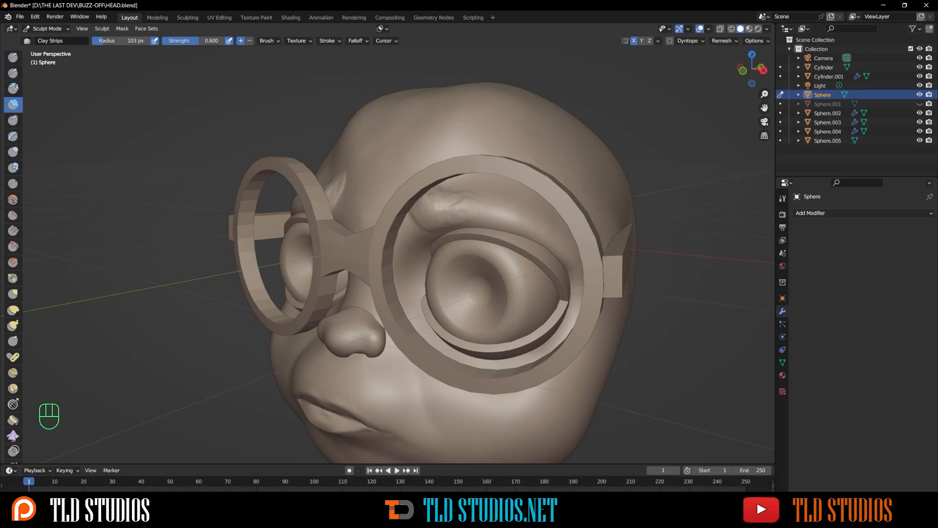
{"action": "middle_click_drag", "start_coordinate": [465, 168], "coordinate": [464, 210], "text": "alt"}
{"action": "key", "text": "shift"}
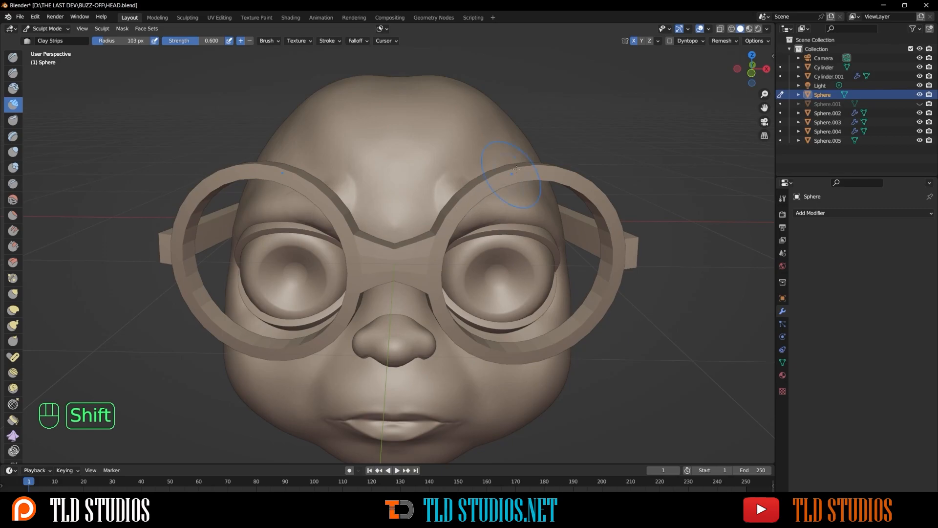
- Smooth the forehead, crown and side of the skull with the Clay Strips brush in smoothing mode
{"action": "mouse_move", "coordinate": [550, 205]}
{"action": "middle_mouse_down", "text": "ctrl+alt"}
{"action": "mouse_move", "coordinate": [576, 264]}
{"action": "mouse_move", "coordinate": [557, 241]}
{"action": "mouse_move", "coordinate": [546, 308]}
{"action": "middle_mouse_up", "text": "ctrl+alt"}
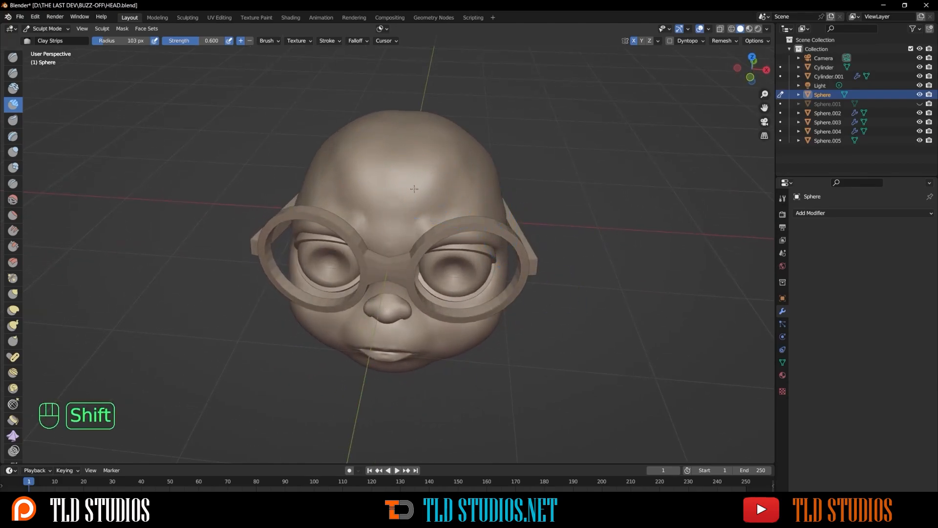
{"action": "left_click_drag", "start_coordinate": [433, 189], "coordinate": [466, 161]}
{"action": "middle_click_drag", "start_coordinate": [475, 150], "coordinate": [435, 195], "text": "alt"}
{"action": "mouse_move", "coordinate": [434, 195]}
{"action": "left_mouse_down"}
{"action": "mouse_move", "coordinate": [479, 204]}
{"action": "mouse_move", "coordinate": [508, 188]}
{"action": "mouse_move", "coordinate": [516, 159]}
{"action": "left_mouse_up"}
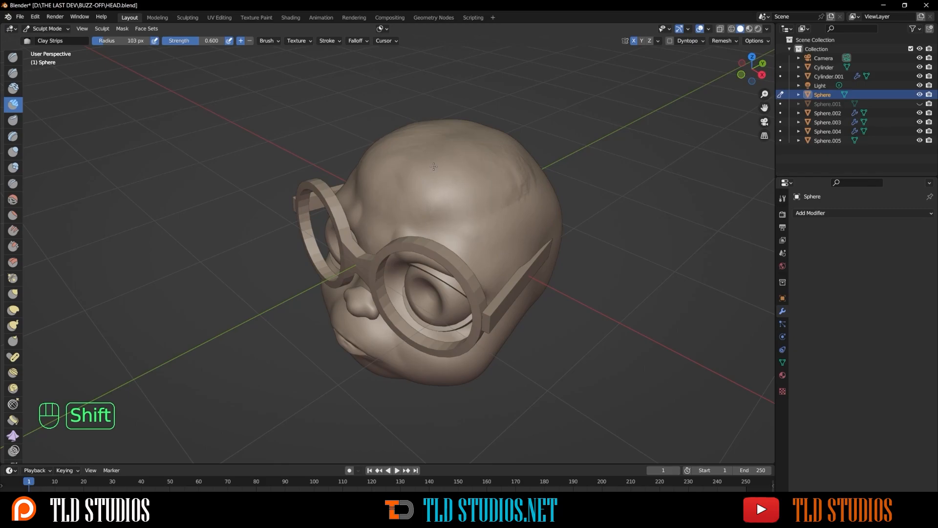
{"action": "mouse_move", "coordinate": [503, 174]}
{"action": "middle_mouse_down", "text": "alt"}
{"action": "mouse_move", "coordinate": [567, 137]}
{"action": "mouse_move", "coordinate": [501, 174]}
{"action": "middle_mouse_up", "text": "alt"}
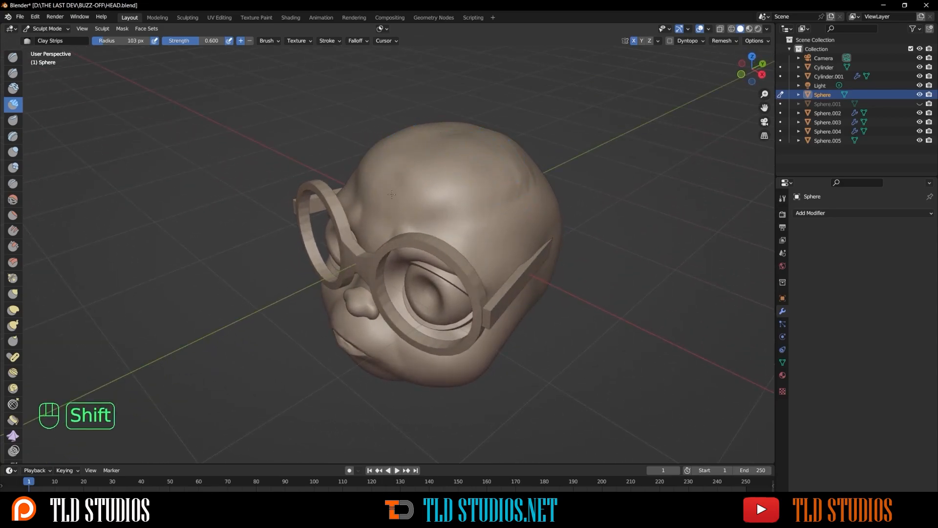
{"action": "middle_click_drag", "start_coordinate": [502, 158], "coordinate": [461, 221], "text": "alt"}
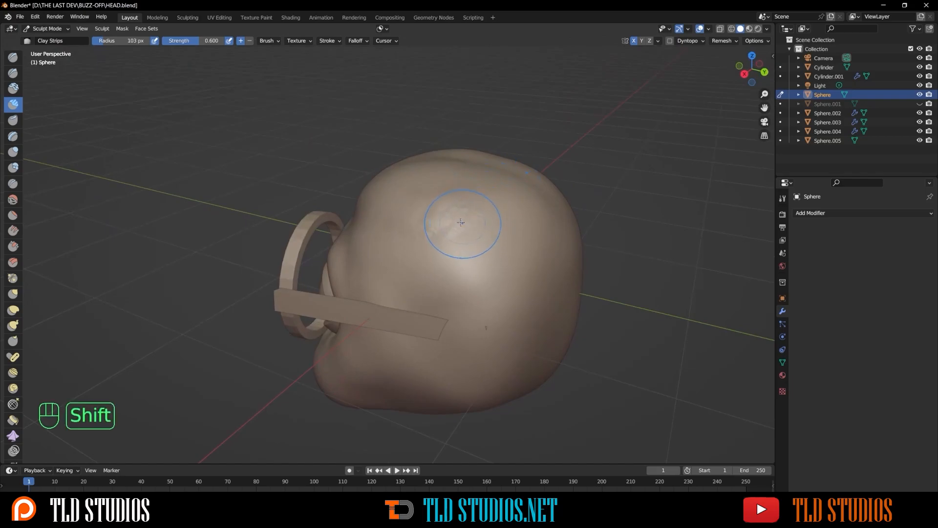
{"action": "mouse_move", "coordinate": [450, 210]}
{"action": "left_mouse_down"}
{"action": "mouse_move", "coordinate": [537, 220]}
{"action": "mouse_move", "coordinate": [464, 225]}
{"action": "mouse_move", "coordinate": [495, 220]}
{"action": "left_mouse_up"}
{"action": "middle_click_drag", "start_coordinate": [480, 186], "coordinate": [558, 171]}
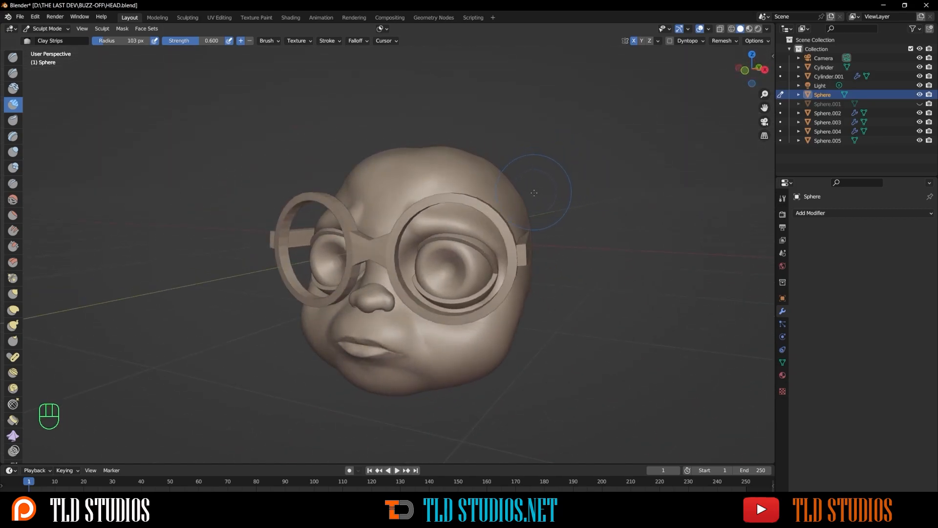
- Return from Sculpt Mode to Object Mode and save the file
{"action": "scroll", "coordinate": [537, 211], "scroll_direction": "down", "scroll_amount": 2}
{"action": "middle_click_drag", "start_coordinate": [540, 220], "coordinate": [480, 233]}
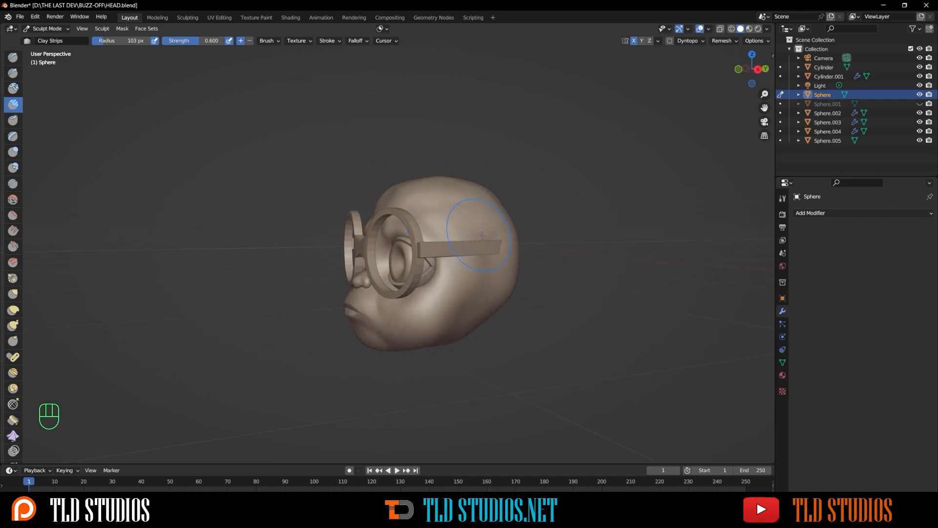
{"action": "scroll", "coordinate": [480, 233], "scroll_direction": "up", "scroll_amount": 1}
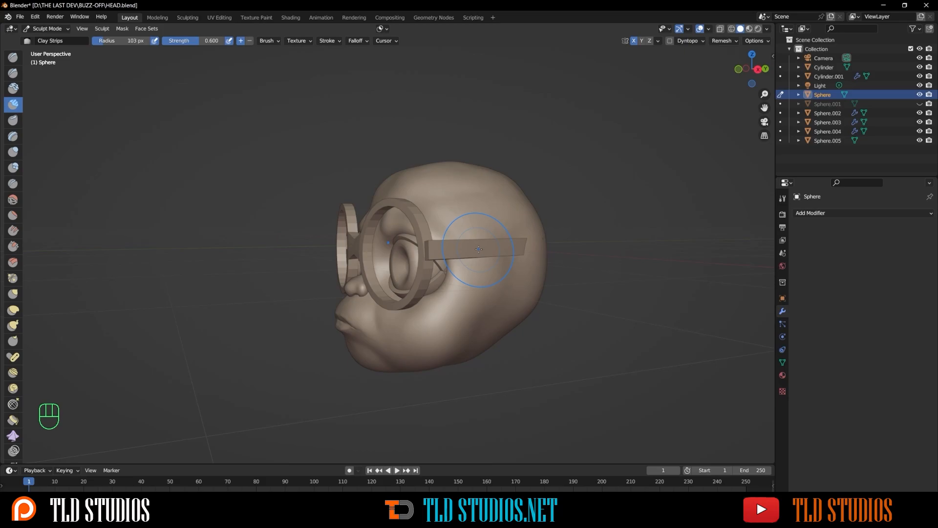
{"action": "mouse_move", "coordinate": [479, 250]}
{"action": "middle_mouse_down"}
{"action": "mouse_move", "coordinate": [557, 253]}
{"action": "mouse_move", "coordinate": [484, 251]}
{"action": "middle_mouse_up"}
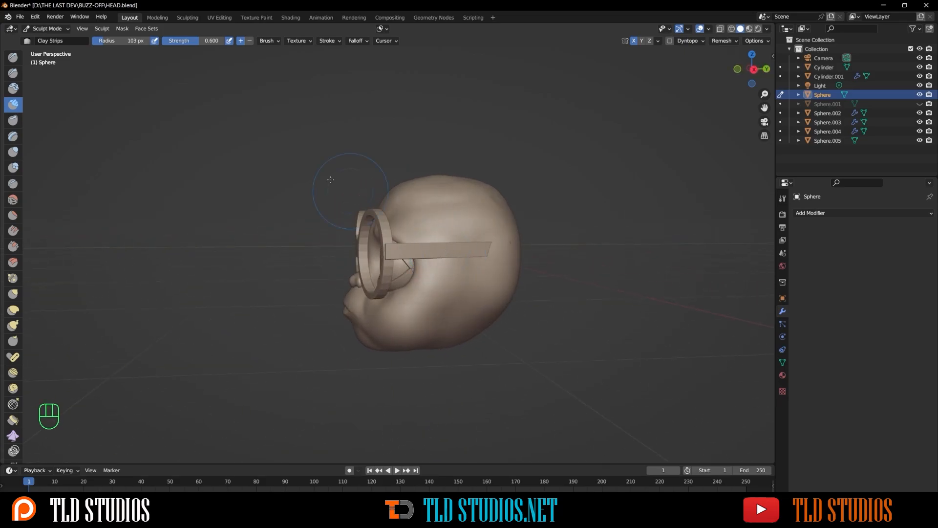
{"action": "left_click", "coordinate": [47, 28]}
{"action": "left_click", "coordinate": [48, 36]}
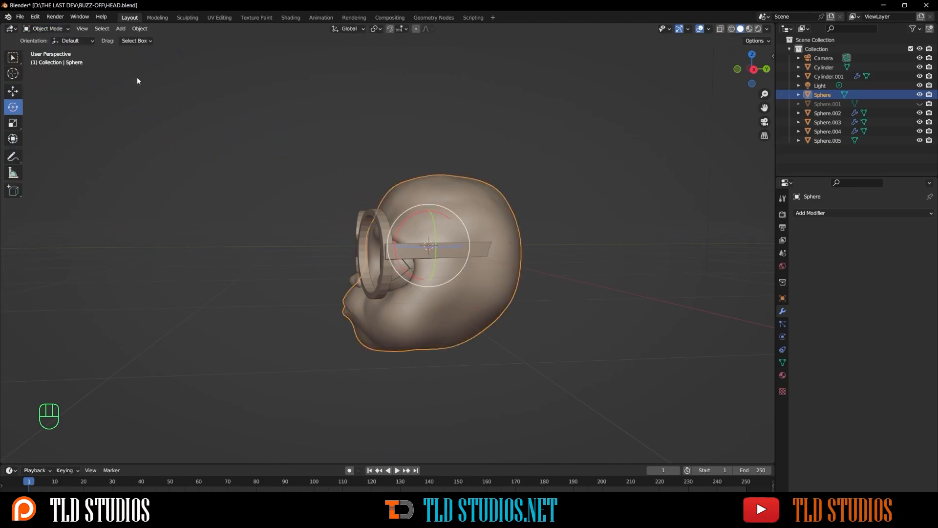
{"action": "left_click", "coordinate": [26, 20]}
{"action": "left_click", "coordinate": [48, 77]}
- Make the glasses' side arm taller by scaling it up along the Z axis, then deselect it
{"action": "left_click", "coordinate": [470, 251]}
{"action": "scroll", "coordinate": [476, 269], "scroll_direction": "up", "scroll_amount": 5}
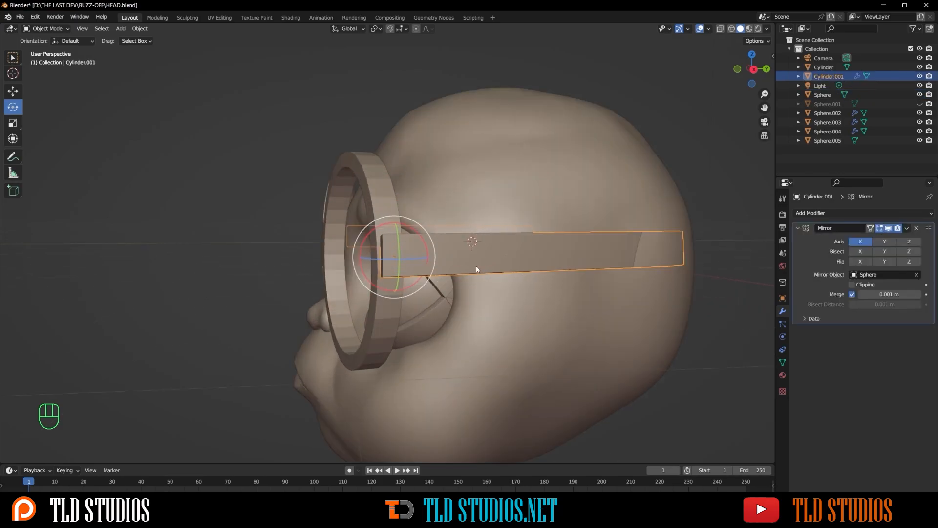
{"action": "key", "text": "Tab"}
{"action": "key", "text": "Tab"}
{"action": "key", "text": "Tab"}
{"action": "key", "text": "Tab"}
{"action": "left_click", "coordinate": [16, 123]}
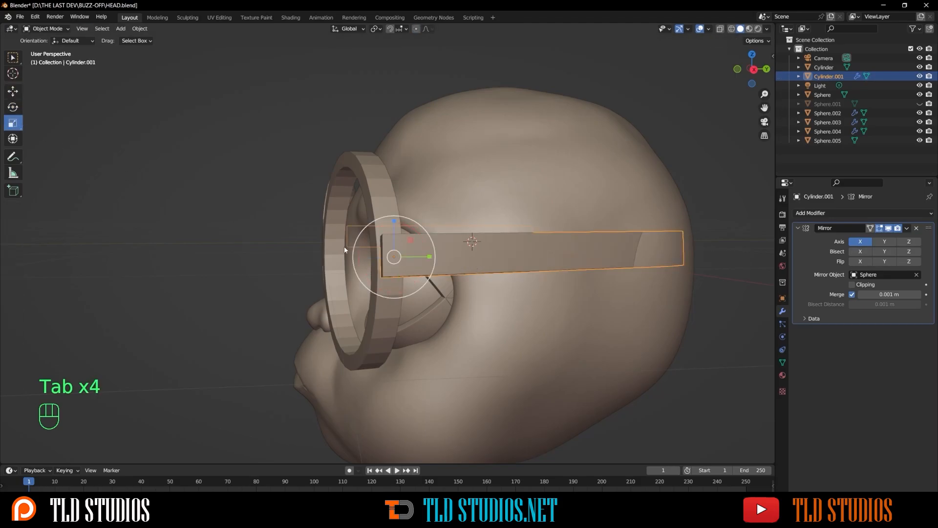
{"action": "left_click", "coordinate": [394, 222]}
{"action": "left_click_drag", "start_coordinate": [395, 224], "coordinate": [397, 179]}
{"action": "scroll", "coordinate": [446, 234], "scroll_direction": "down", "scroll_amount": 2}
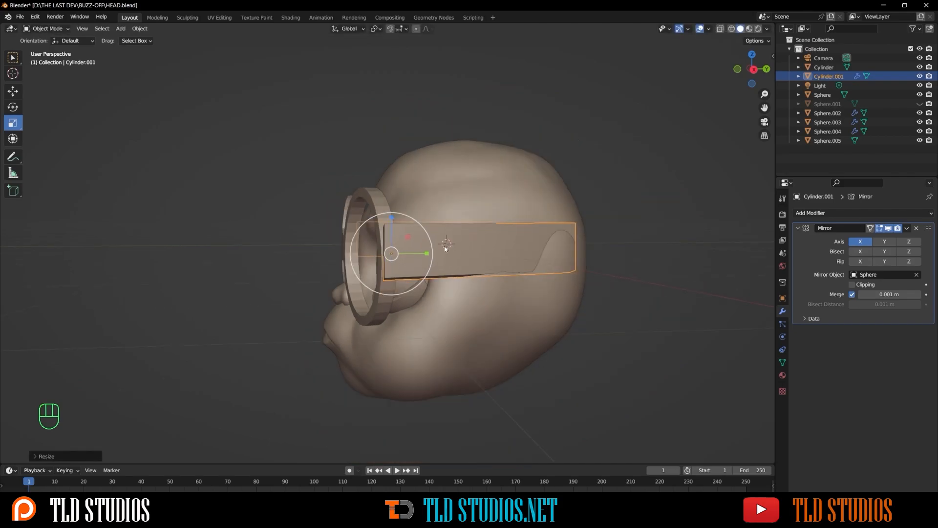
{"action": "left_click", "coordinate": [320, 181]}
- Isolate the mirrored glasses arm in local view
{"action": "middle_click_drag", "start_coordinate": [311, 180], "coordinate": [391, 173]}
{"action": "middle_click_drag", "start_coordinate": [479, 268], "coordinate": [587, 296]}
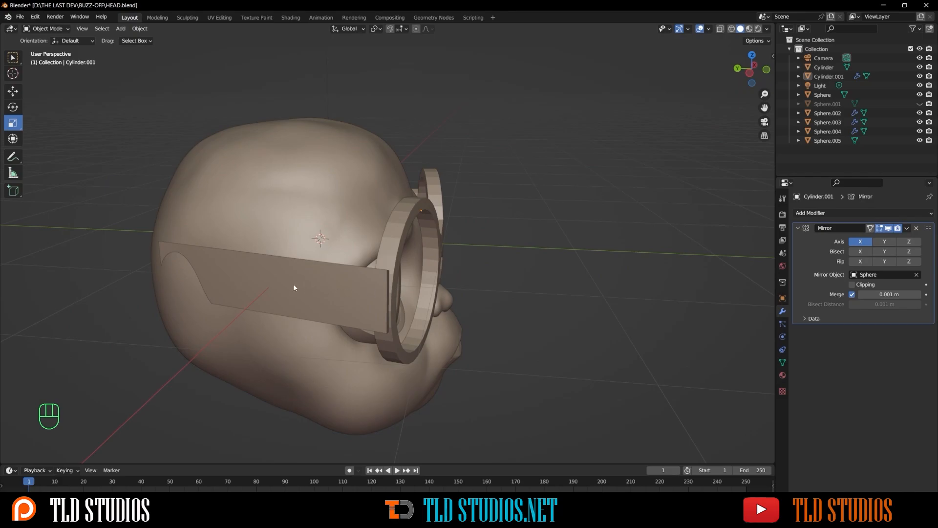
{"action": "key", "text": "Tab"}
{"action": "key", "text": "Tab"}
{"action": "left_click", "coordinate": [368, 292]}
{"action": "key", "text": "KP_Divide"}
{"action": "middle_click_drag", "start_coordinate": [371, 295], "coordinate": [423, 302]}
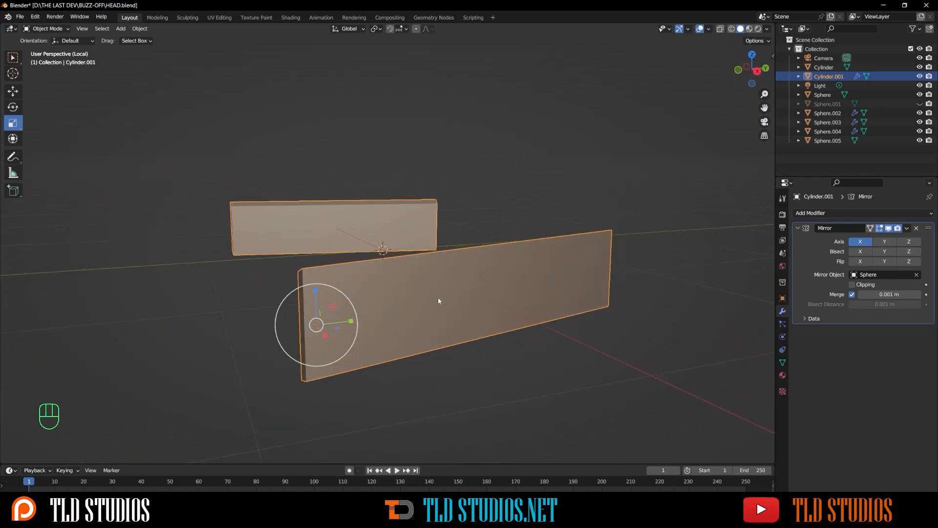
- Add five evenly spaced vertical loop cuts along the glasses arm without sliding them, and leave local view
{"action": "key", "text": "Tab"}
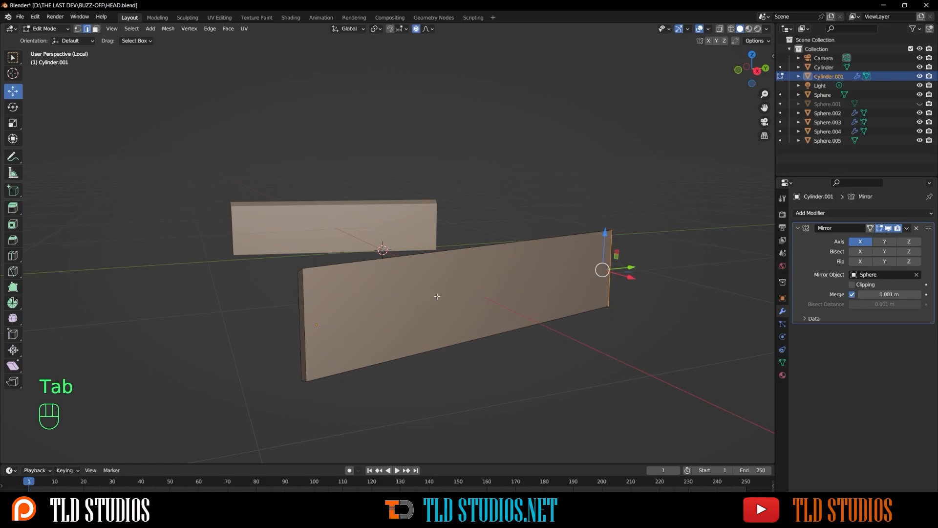
{"action": "key", "text": "ctrl"}
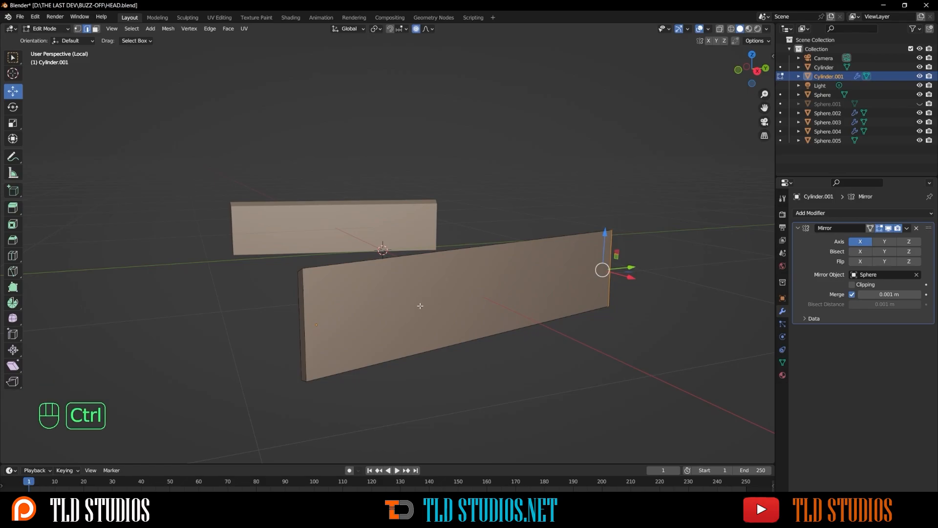
{"action": "key", "text": "ctrl+r"}
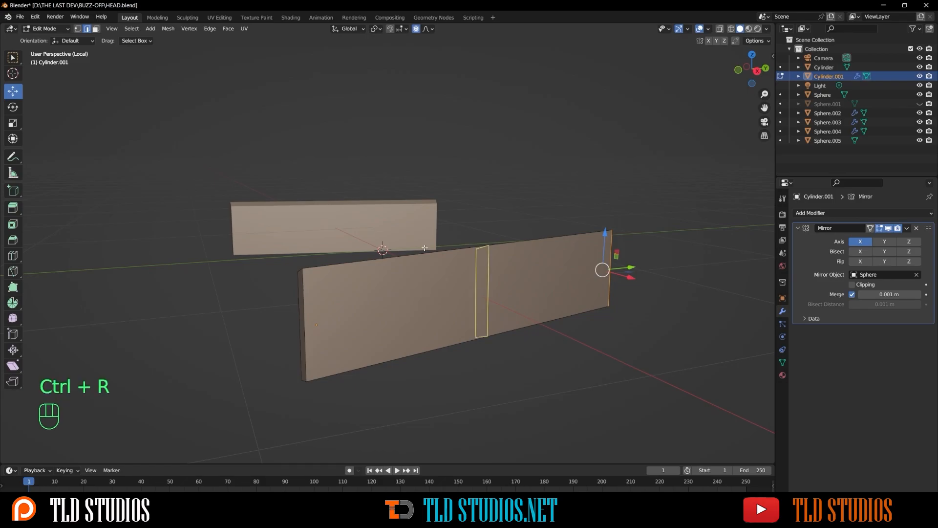
{"action": "scroll", "coordinate": [424, 256], "scroll_direction": "up", "scroll_amount": 3}
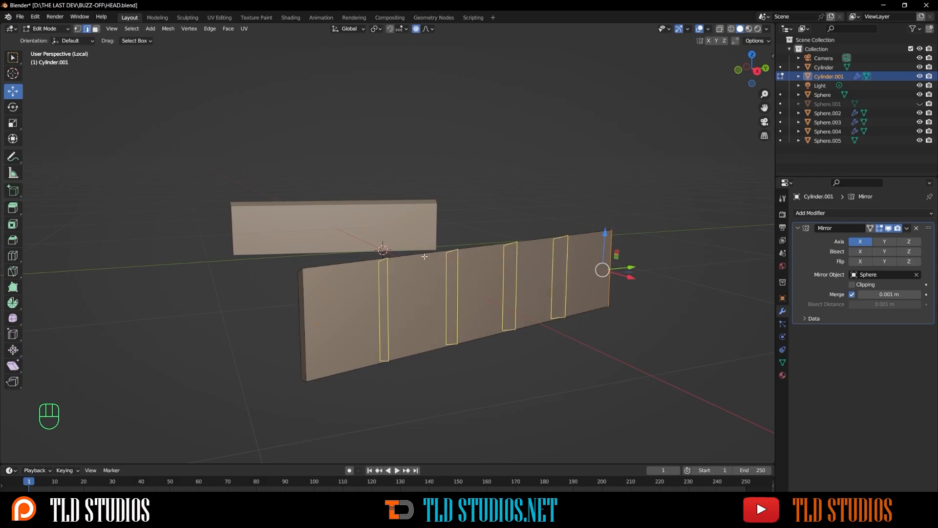
{"action": "scroll", "coordinate": [424, 256], "scroll_direction": "up", "scroll_amount": 1}
{"action": "left_click", "coordinate": [424, 256]}
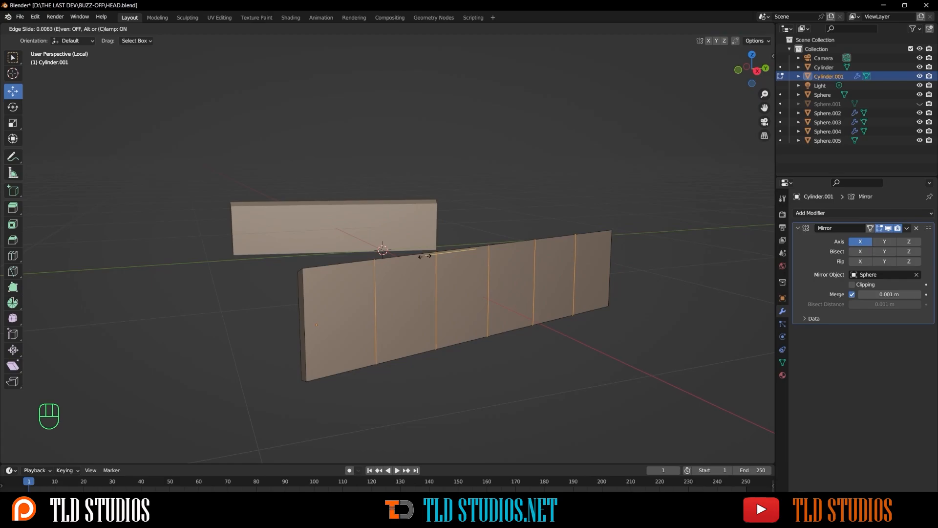
{"action": "right_click", "coordinate": [424, 256]}
{"action": "middle_click_drag", "start_coordinate": [438, 273], "coordinate": [442, 317]}
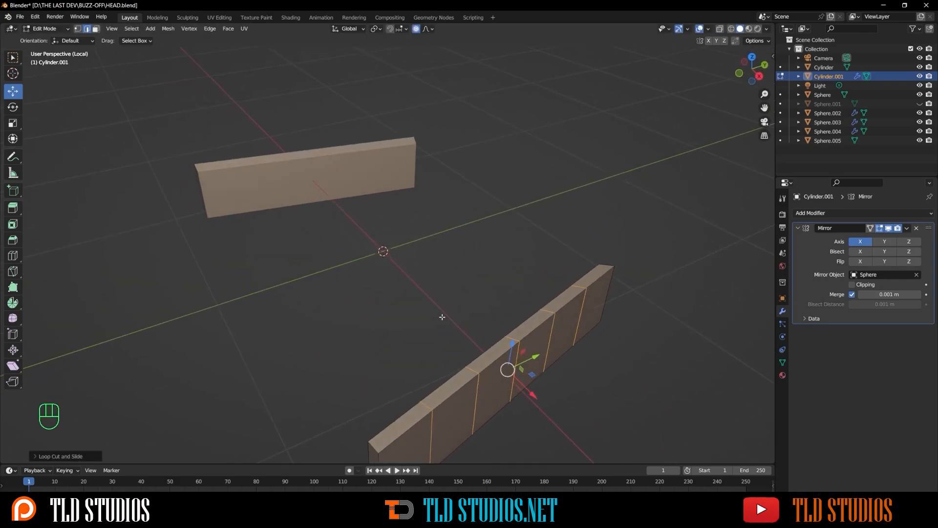
{"action": "key", "text": "KP_Divide"}
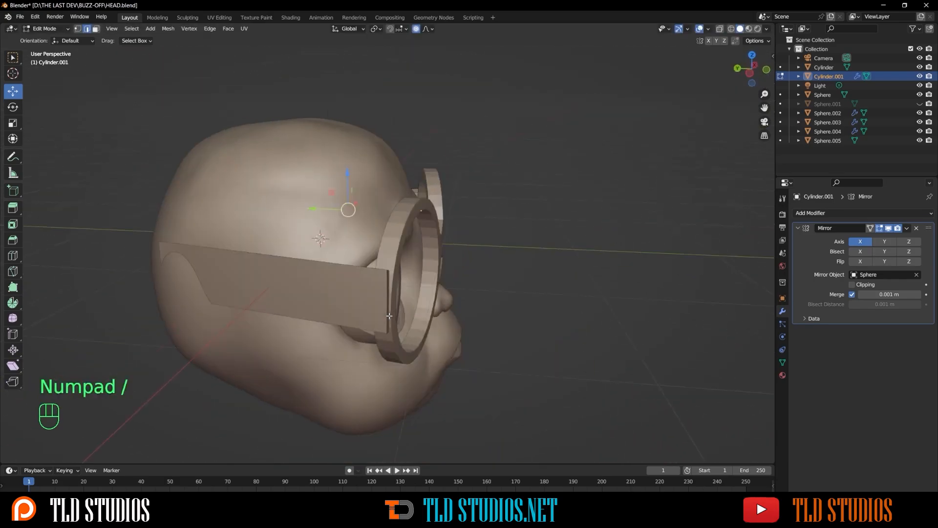
- Bend the glasses arm along the side of the head by moving its middle vertical edges with proportional editing
{"action": "middle_click_drag", "start_coordinate": [455, 286], "coordinate": [285, 292]}
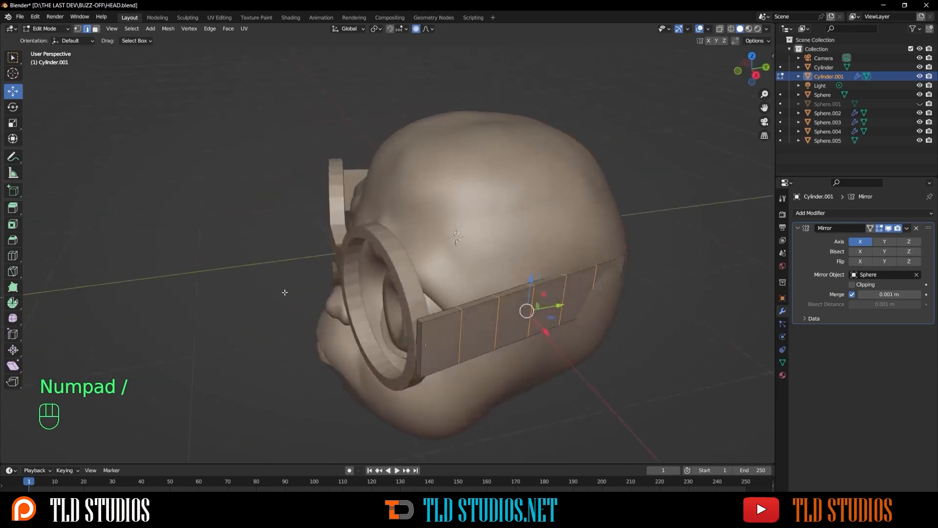
{"action": "middle_click_drag", "start_coordinate": [493, 336], "coordinate": [549, 392]}
{"action": "left_click", "coordinate": [525, 371]}
{"action": "left_click_drag", "start_coordinate": [555, 390], "coordinate": [522, 396]}
{"action": "left_click", "coordinate": [490, 383]}
{"action": "middle_click_drag", "start_coordinate": [405, 378], "coordinate": [455, 407]}
{"action": "left_click_drag", "start_coordinate": [469, 412], "coordinate": [475, 411]}
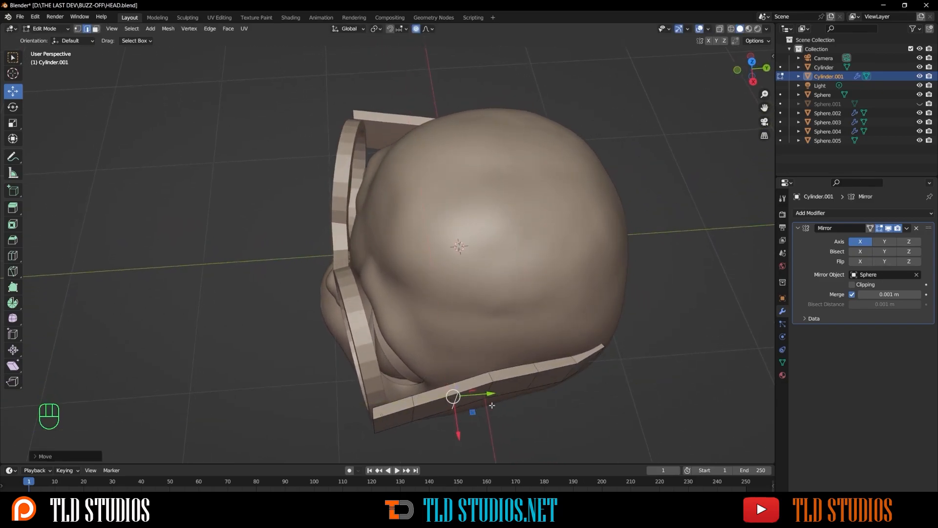
- Select the rear end face of the glasses arm and move it around to the back of the head
{"action": "middle_click_drag", "start_coordinate": [559, 380], "coordinate": [505, 361]}
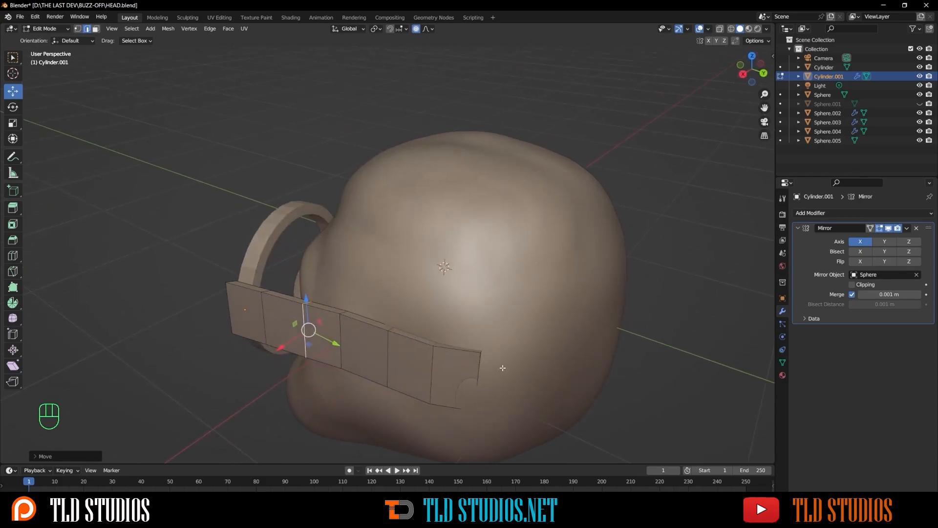
{"action": "left_click", "coordinate": [479, 369]}
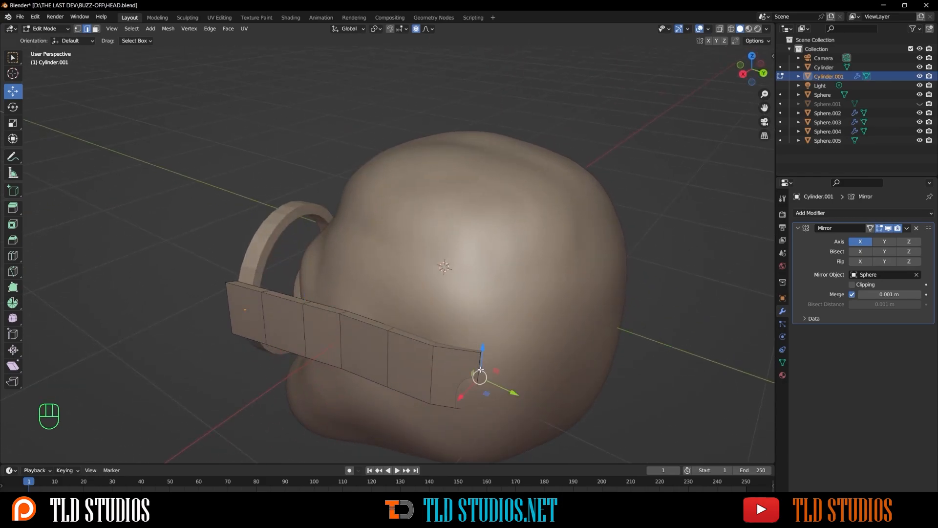
{"action": "key", "text": "KP_Divide"}
{"action": "scroll", "coordinate": [463, 385], "scroll_direction": "up", "scroll_amount": 2}
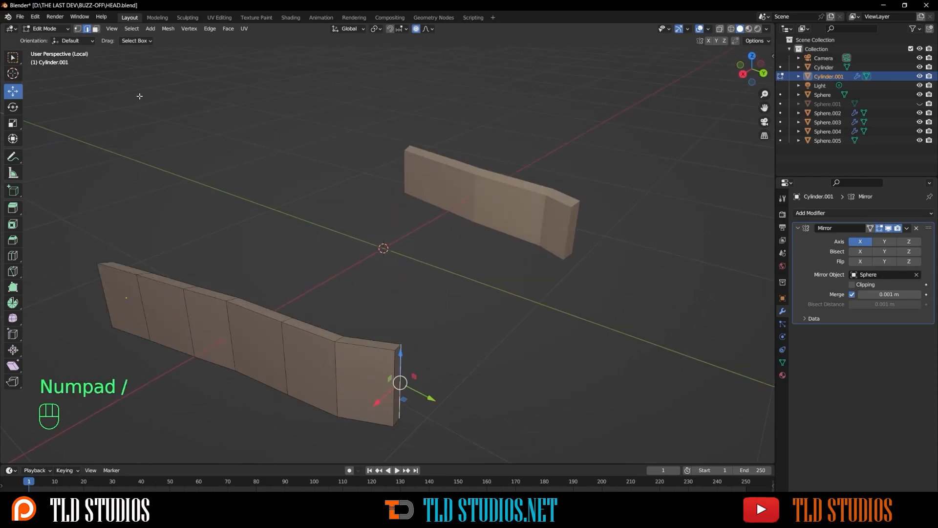
{"action": "left_click", "coordinate": [293, 252]}
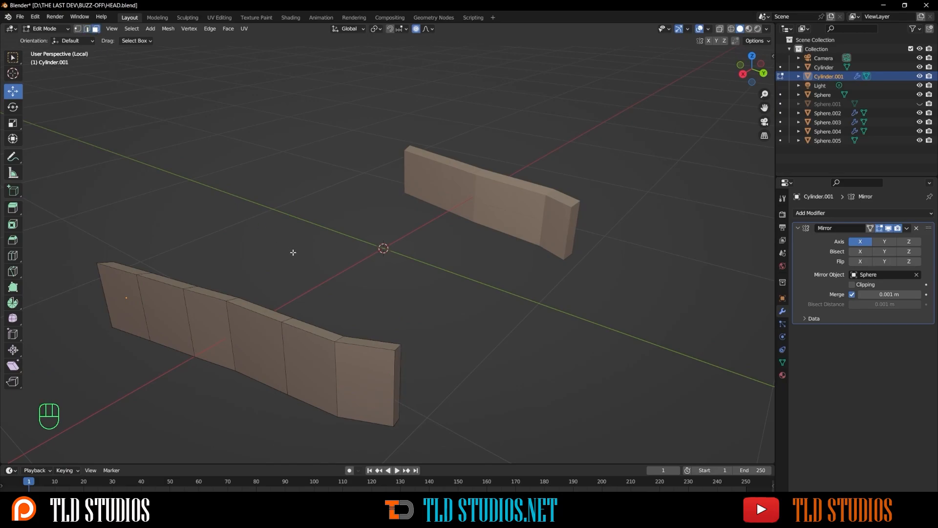
{"action": "left_click", "coordinate": [398, 360]}
{"action": "key", "text": "KP_Divide"}
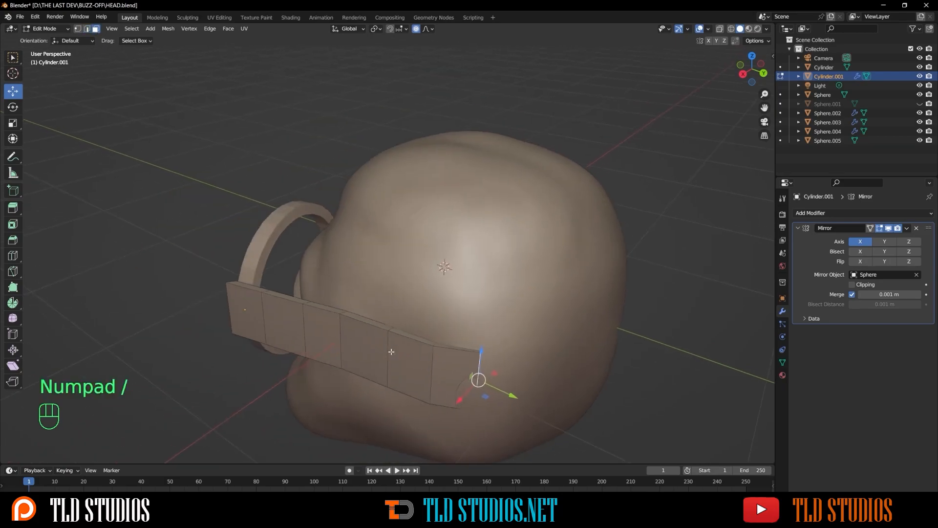
{"action": "middle_click_drag", "start_coordinate": [430, 364], "coordinate": [462, 380]}
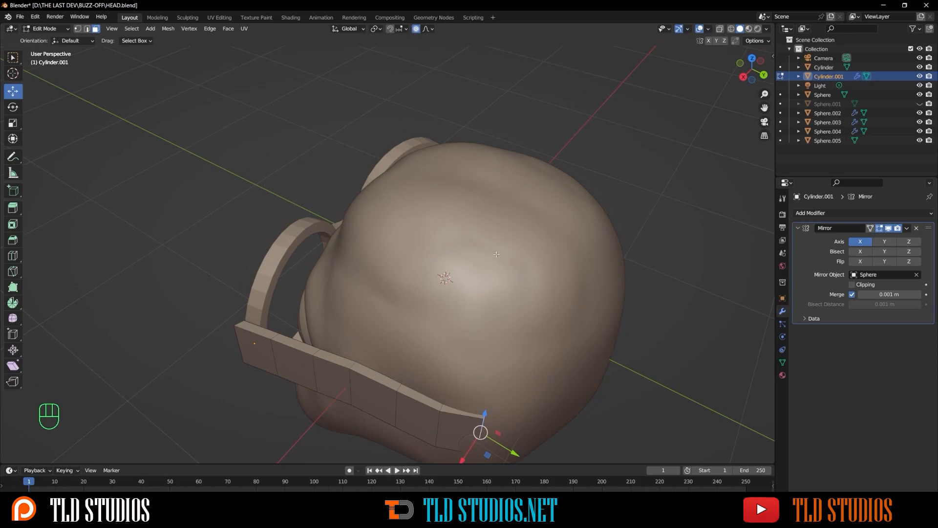
{"action": "scroll", "coordinate": [495, 255], "scroll_direction": "down", "scroll_amount": 2}
{"action": "middle_click_drag", "start_coordinate": [505, 314], "coordinate": [479, 317]}
{"action": "left_click_drag", "start_coordinate": [403, 389], "coordinate": [509, 387]}
- Move the two hidden vertical edges near the strap's rear end out of the skull so they wrap around its back
{"action": "left_click", "coordinate": [378, 365], "text": "shift"}
{"action": "key", "text": "l"}
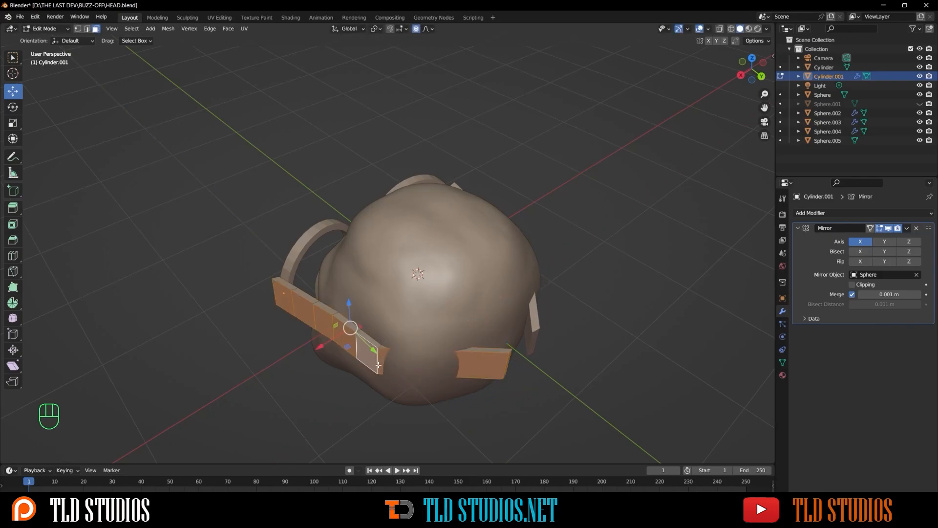
{"action": "key", "text": "2"}
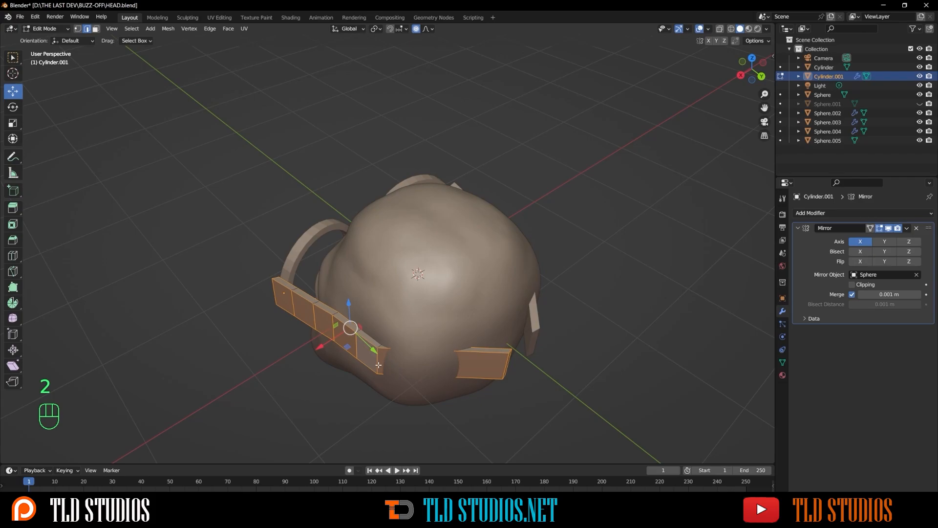
{"action": "left_click", "coordinate": [379, 365]}
{"action": "left_click_drag", "start_coordinate": [379, 379], "coordinate": [458, 395]}
{"action": "left_click", "coordinate": [357, 349]}
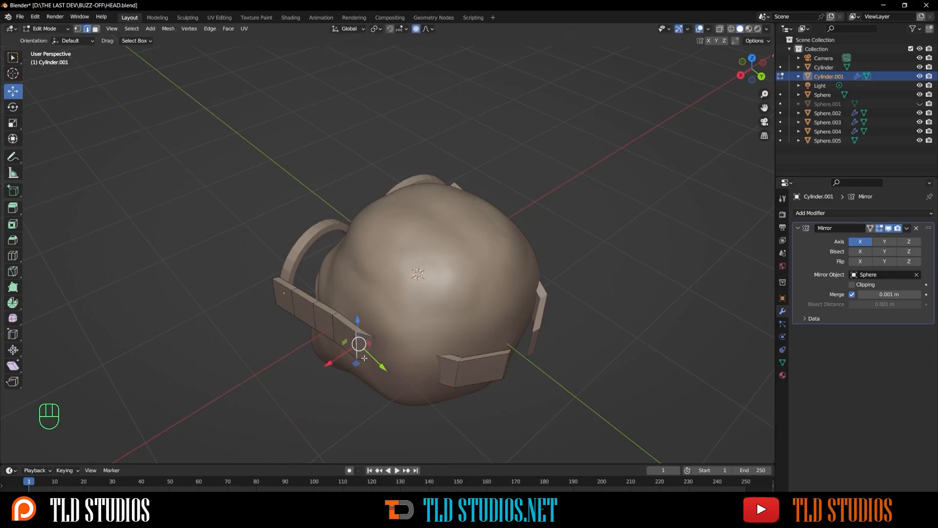
{"action": "left_click_drag", "start_coordinate": [357, 363], "coordinate": [406, 395]}
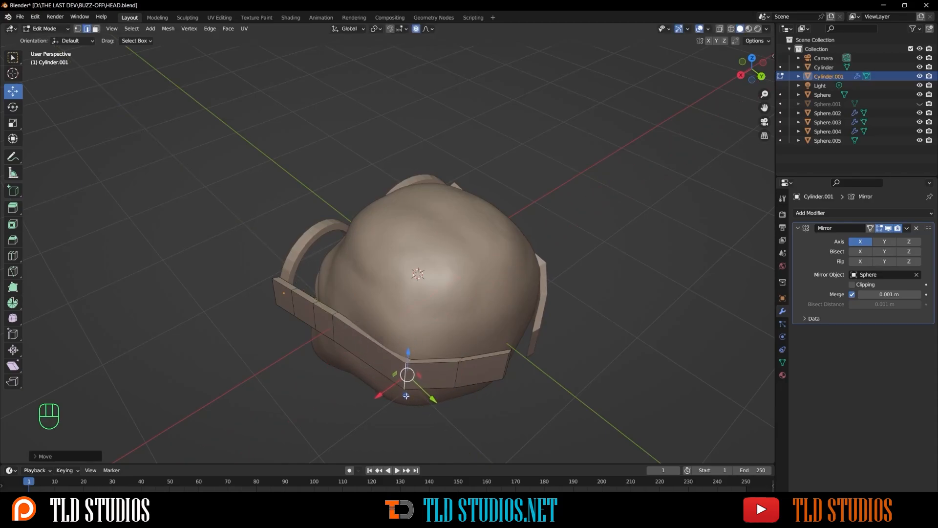
- Move two vertical edges along the strap's side outward so the strap follows the curve of the head
{"action": "left_click", "coordinate": [334, 331]}
{"action": "left_click_drag", "start_coordinate": [333, 346], "coordinate": [365, 374]}
{"action": "left_click", "coordinate": [317, 318]}
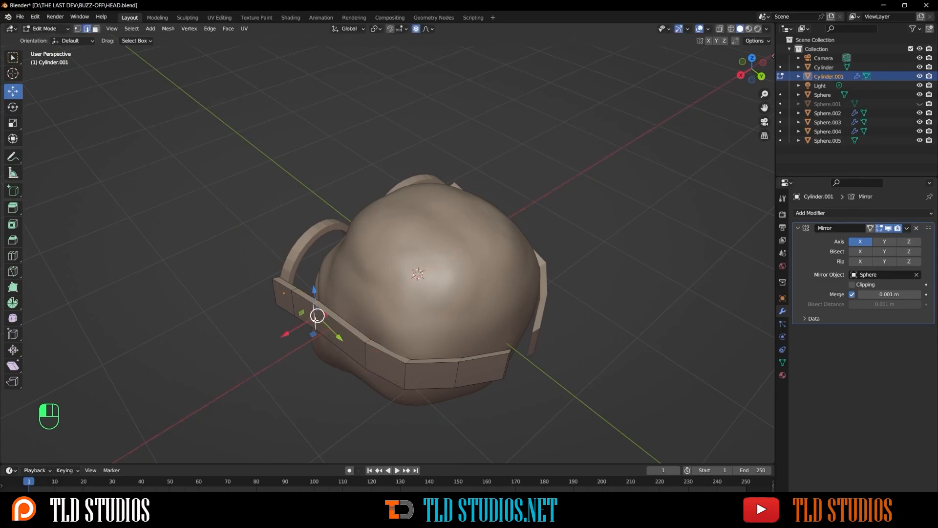
{"action": "left_click_drag", "start_coordinate": [315, 333], "coordinate": [333, 351]}
- Rotate the vertical edge just before the strap's rear end to follow the curve of the back of the head
{"action": "left_click", "coordinate": [456, 376]}
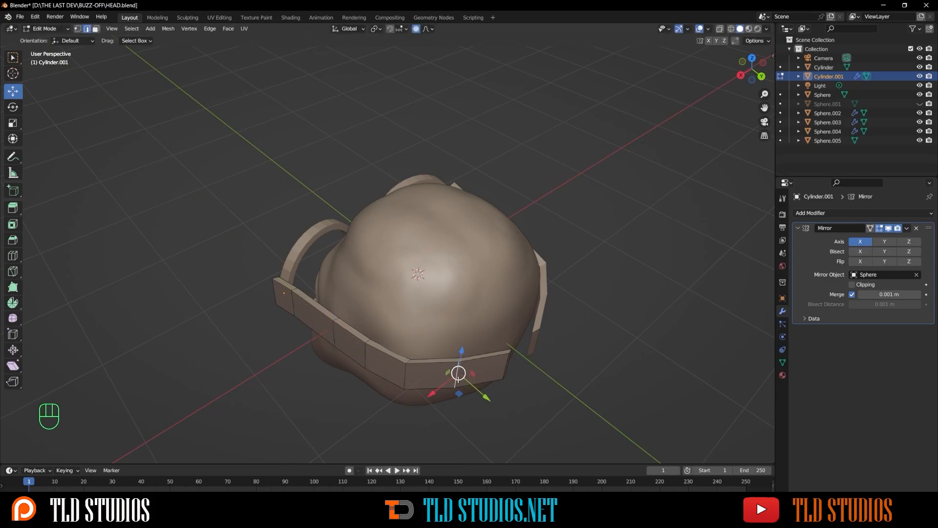
{"action": "left_click", "coordinate": [13, 107]}
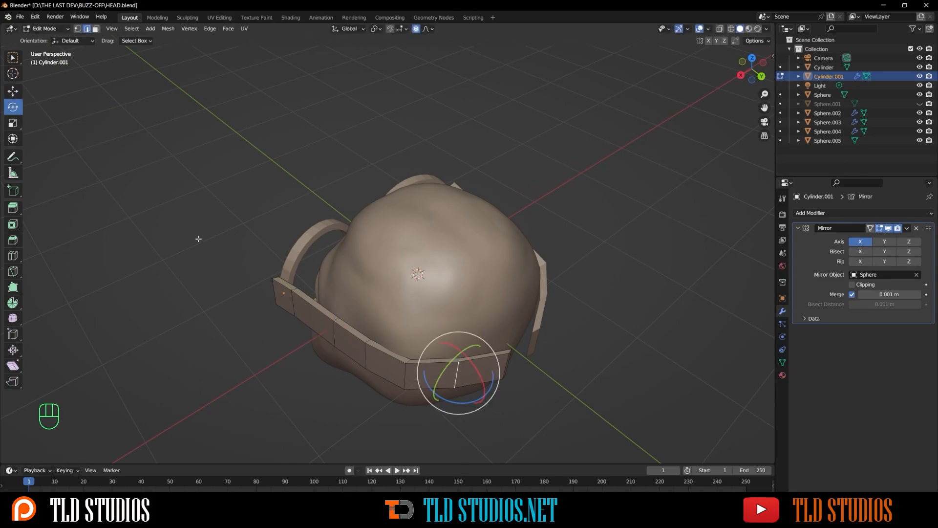
{"action": "key", "text": "KP_Decimal"}
{"action": "middle_click_drag", "start_coordinate": [353, 297], "coordinate": [392, 291]}
{"action": "left_click_drag", "start_coordinate": [390, 284], "coordinate": [426, 279]}
{"action": "middle_click_drag", "start_coordinate": [522, 235], "coordinate": [534, 276]}
- Rotate the strap's rear end face toward the mirrored half and extrude it until only a small gap is left between them
{"action": "key", "text": "3"}
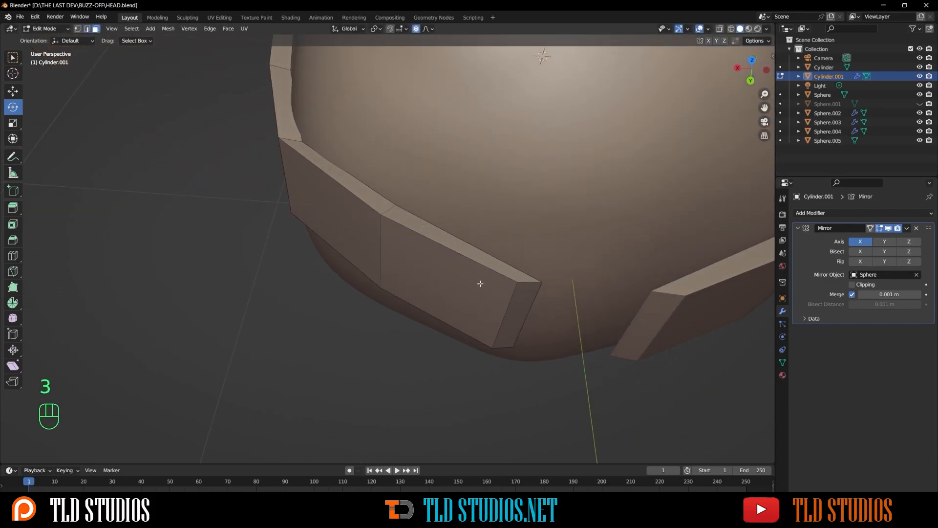
{"action": "left_click", "coordinate": [514, 296]}
{"action": "left_click_drag", "start_coordinate": [489, 335], "coordinate": [518, 343]}
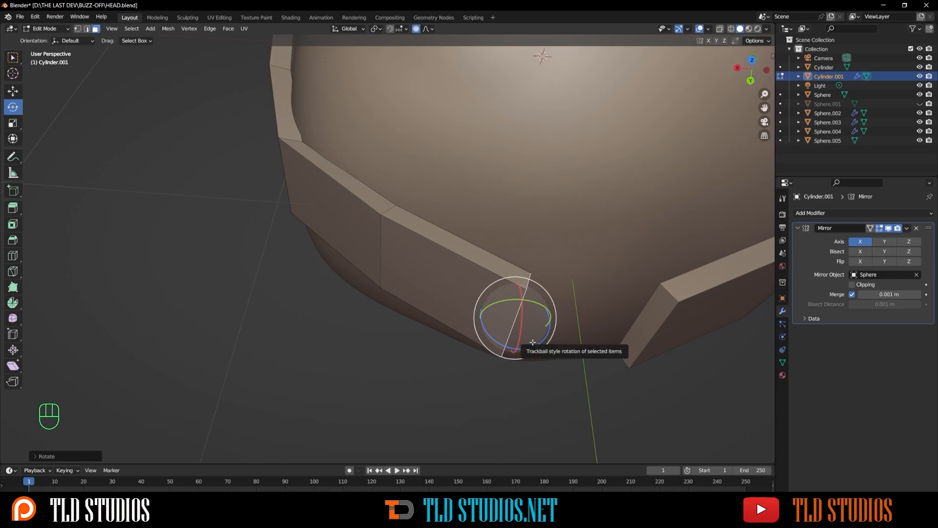
{"action": "key", "text": "e"}
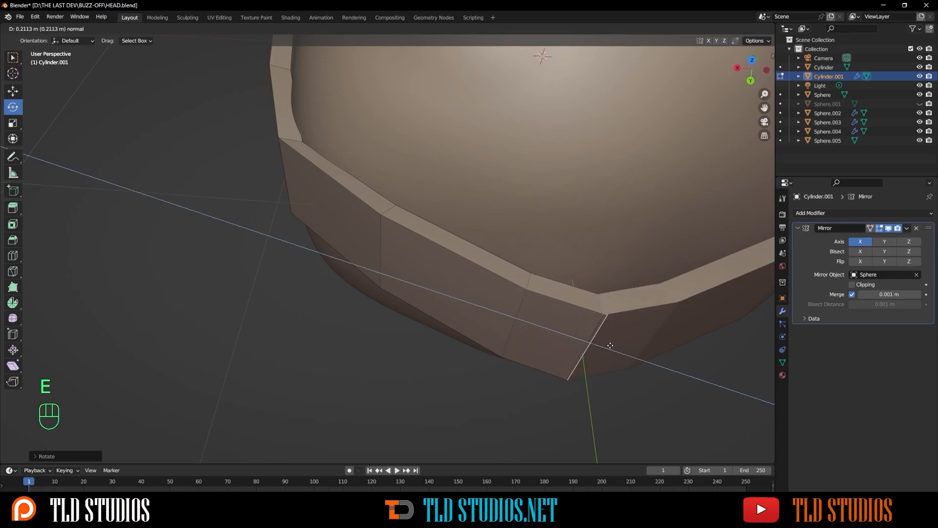
{"action": "left_click", "coordinate": [578, 344]}
{"action": "middle_click_drag", "start_coordinate": [578, 344], "coordinate": [556, 288]}
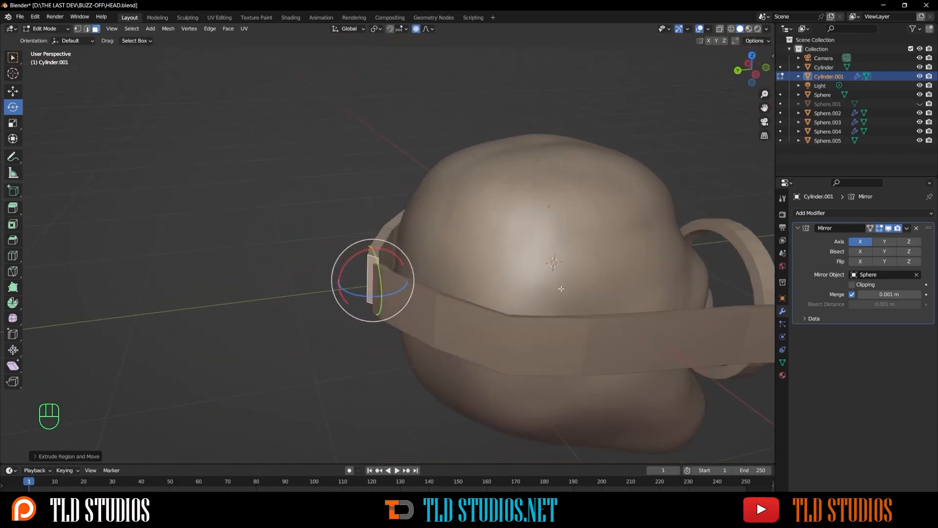
- Switch the strap to Object Mode and apply its Mirror modifier
{"action": "left_click", "coordinate": [907, 229]}
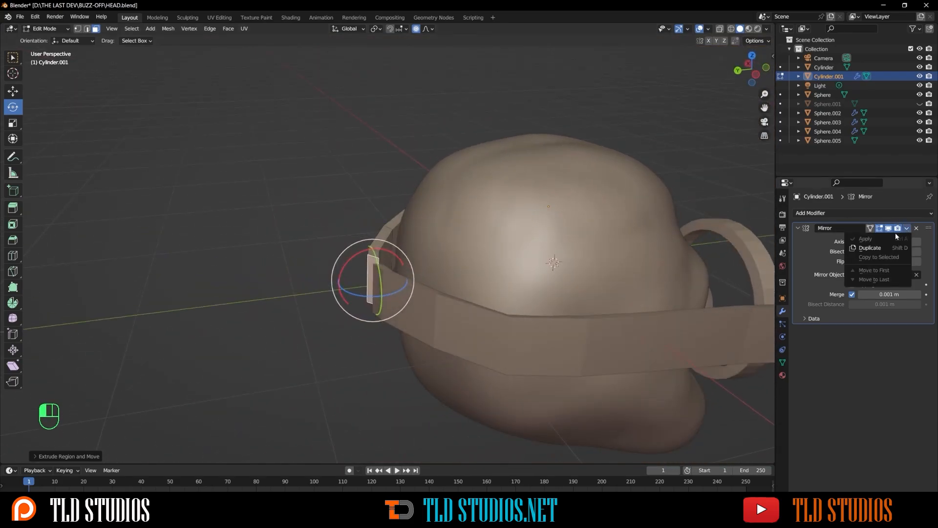
{"action": "middle_click_drag", "start_coordinate": [632, 234], "coordinate": [637, 235]}
{"action": "key", "text": "Tab"}
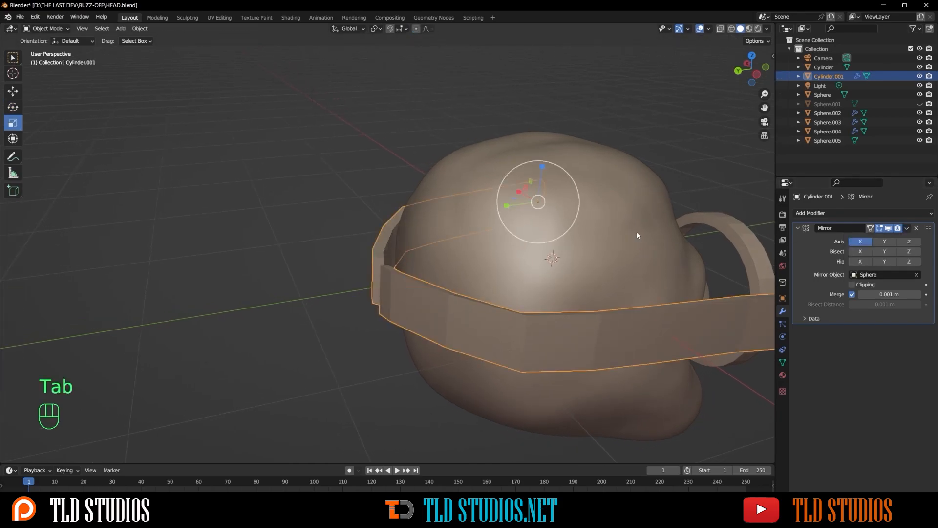
{"action": "left_click", "coordinate": [907, 228]}
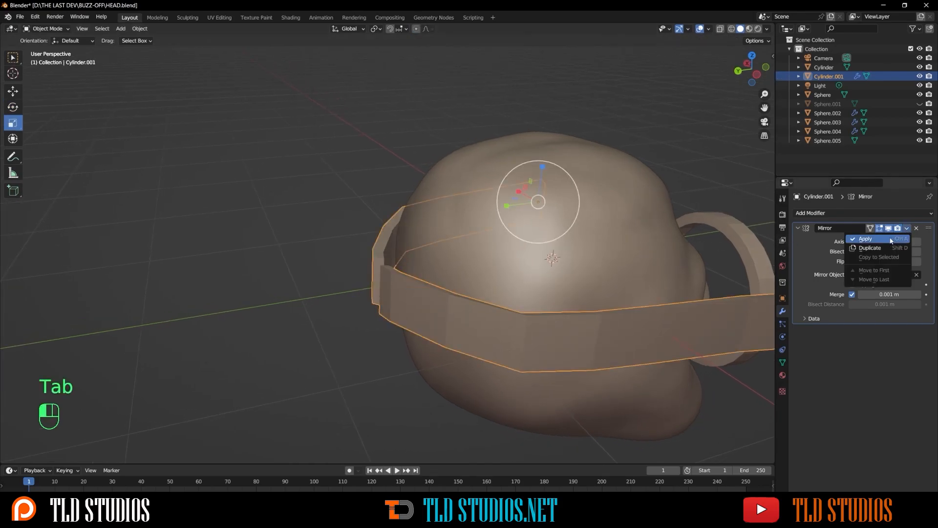
{"action": "left_click", "coordinate": [889, 239]}
{"action": "middle_click_drag", "start_coordinate": [533, 251], "coordinate": [484, 290]}
- Delete the two end faces that face each other across the gap at the back of the strap
{"action": "key", "text": "Tab"}
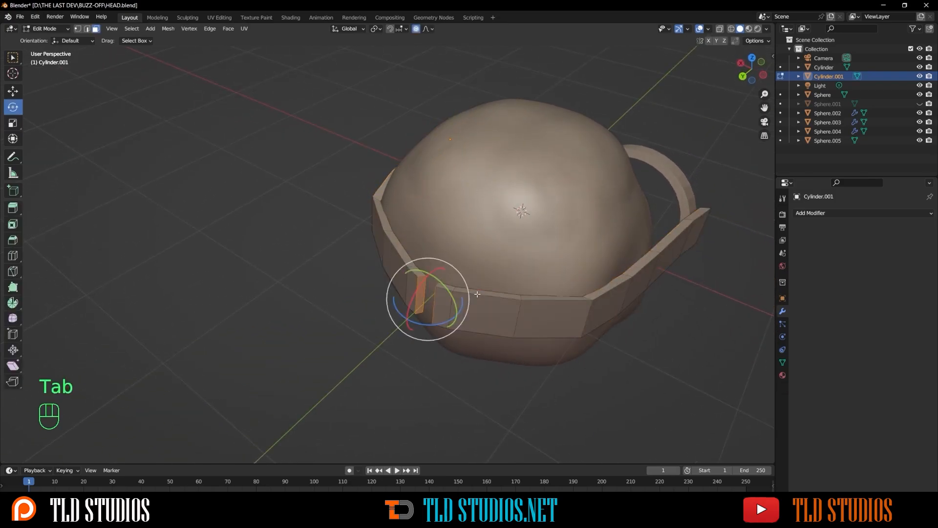
{"action": "middle_click_drag", "start_coordinate": [427, 297], "coordinate": [432, 293]}
{"action": "scroll", "coordinate": [433, 292], "scroll_direction": "up", "scroll_amount": 3}
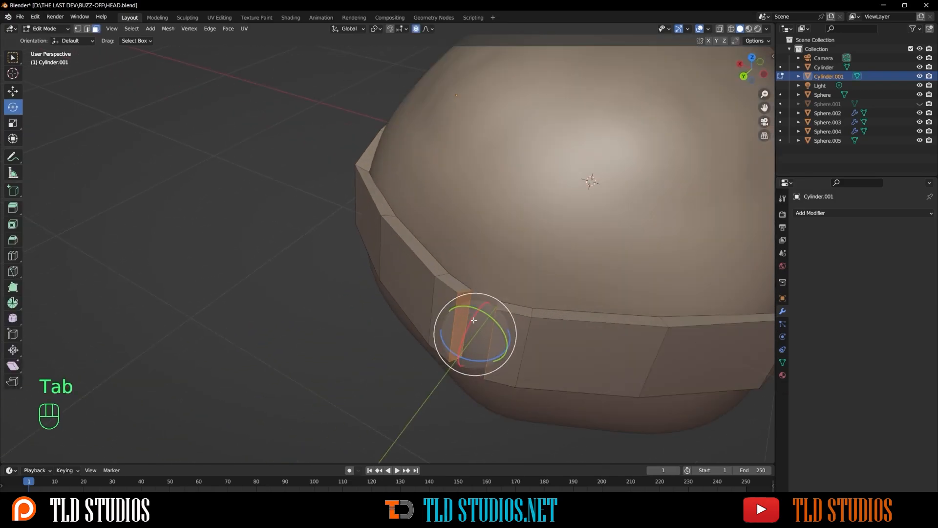
{"action": "key", "text": "Delete"}
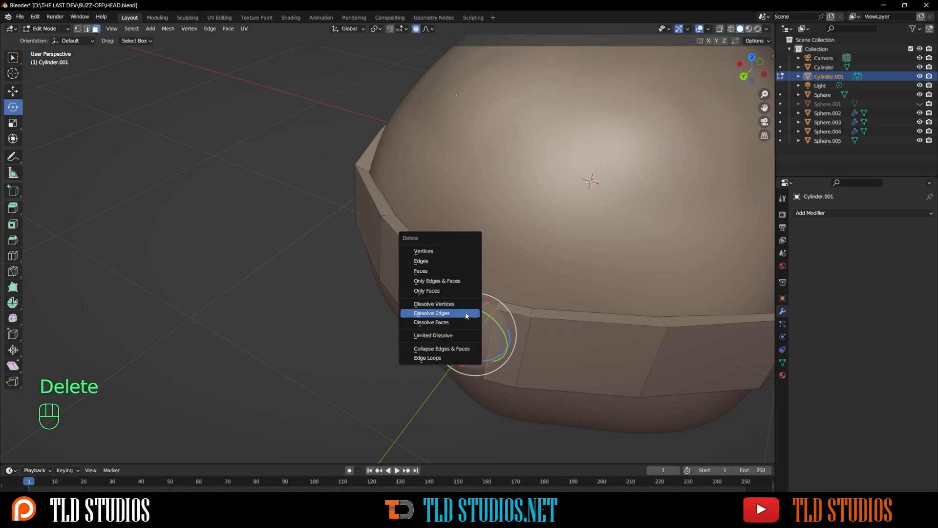
{"action": "left_click", "coordinate": [448, 266]}
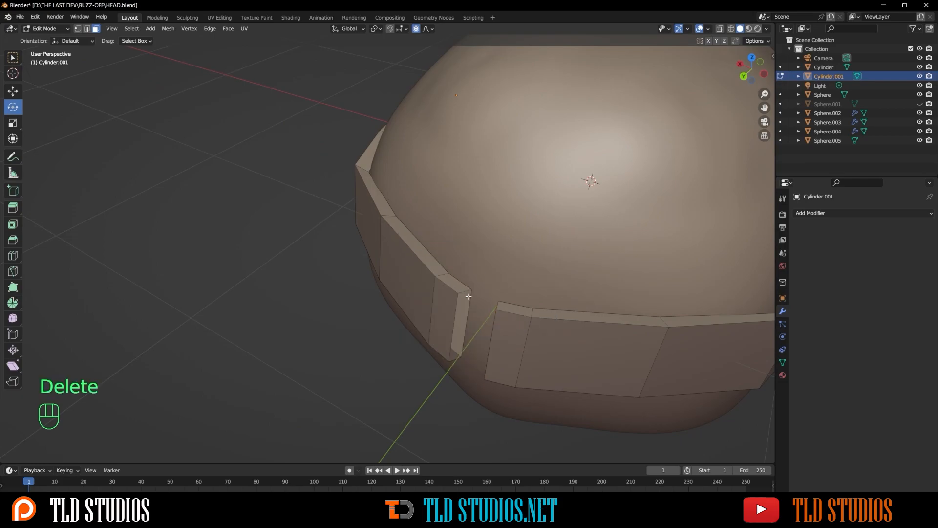
- Join the two open strap ends behind the head with Bridge Edge Loops
{"action": "left_click", "coordinate": [468, 296]}
{"action": "middle_click_drag", "start_coordinate": [469, 297], "coordinate": [546, 311]}
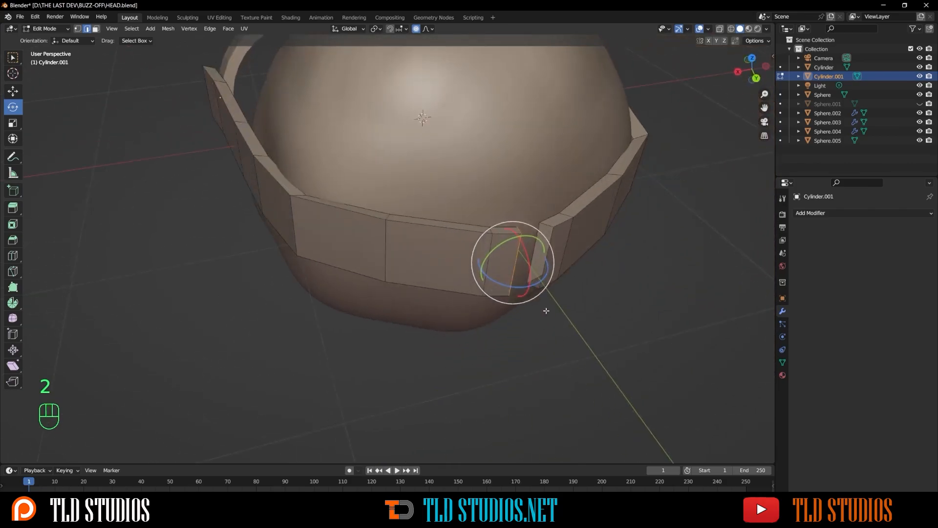
{"action": "left_click", "coordinate": [544, 271], "text": "shift"}
{"action": "right_click", "coordinate": [544, 272]}
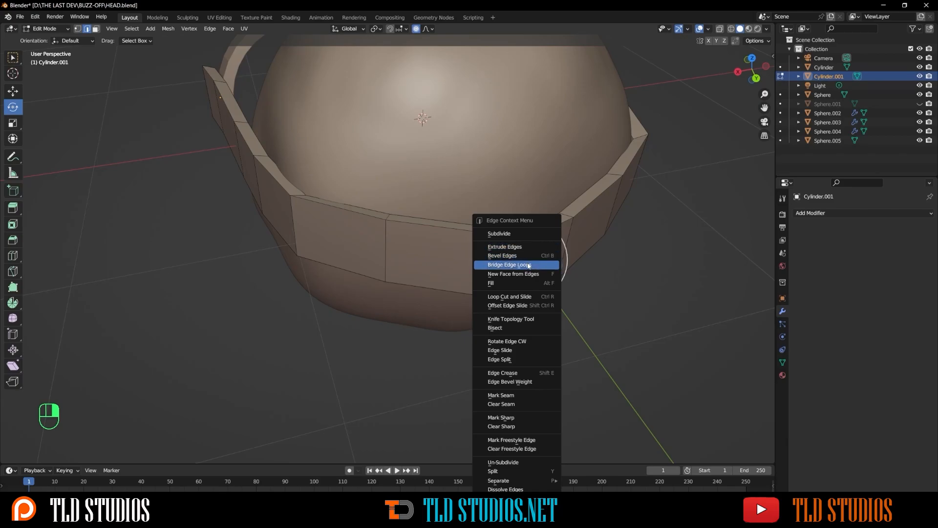
{"action": "left_click", "coordinate": [528, 266]}
{"action": "middle_click_drag", "start_coordinate": [518, 256], "coordinate": [511, 256]}
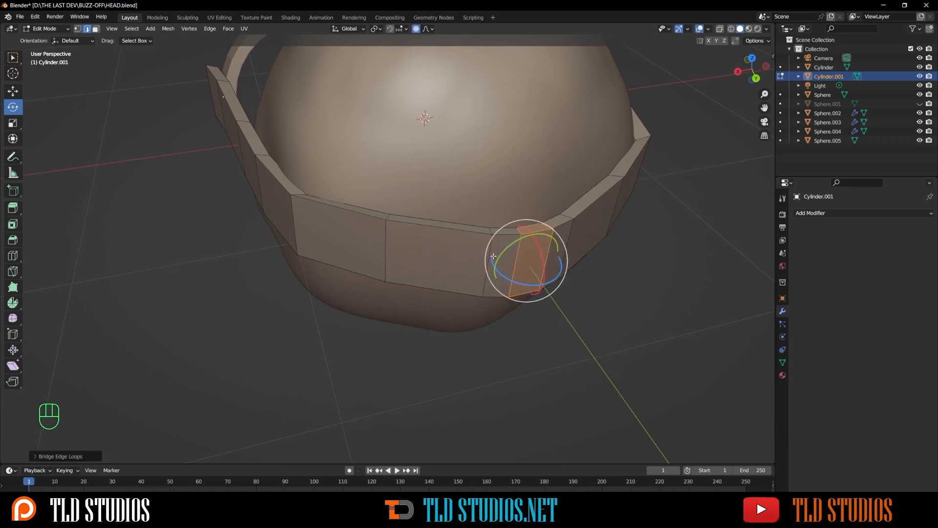
- Slide the vertical edge beside the strap's bridged section away from the center, leave Edit Mode and deselect the strap
{"action": "left_click", "coordinate": [487, 252]}
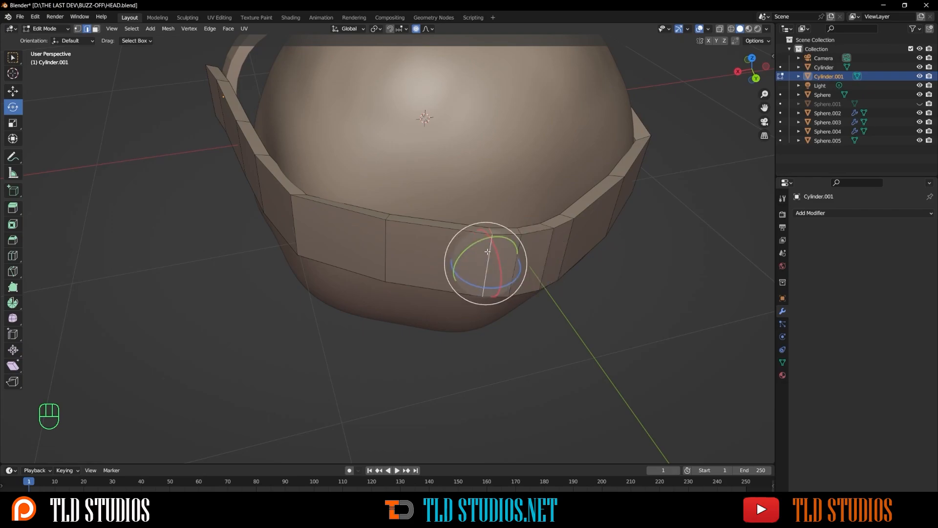
{"action": "middle_click_drag", "start_coordinate": [487, 251], "coordinate": [487, 284]}
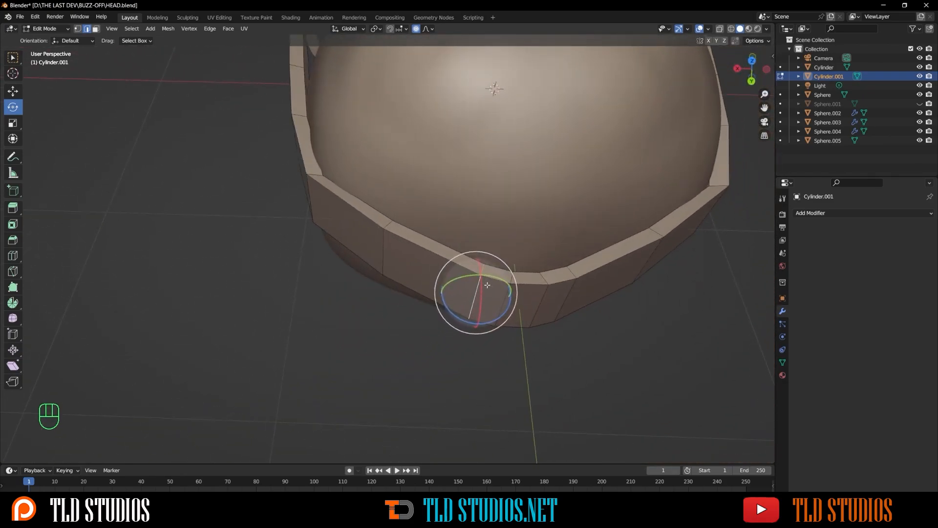
{"action": "key", "text": "g"}
{"action": "key", "text": "g"}
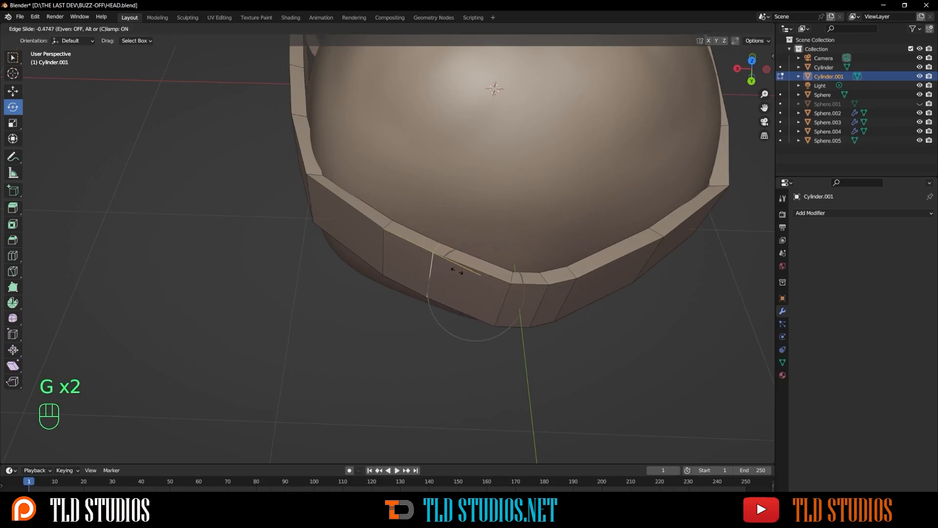
{"action": "left_click", "coordinate": [465, 272]}
{"action": "scroll", "coordinate": [465, 272], "scroll_direction": "down", "scroll_amount": 6}
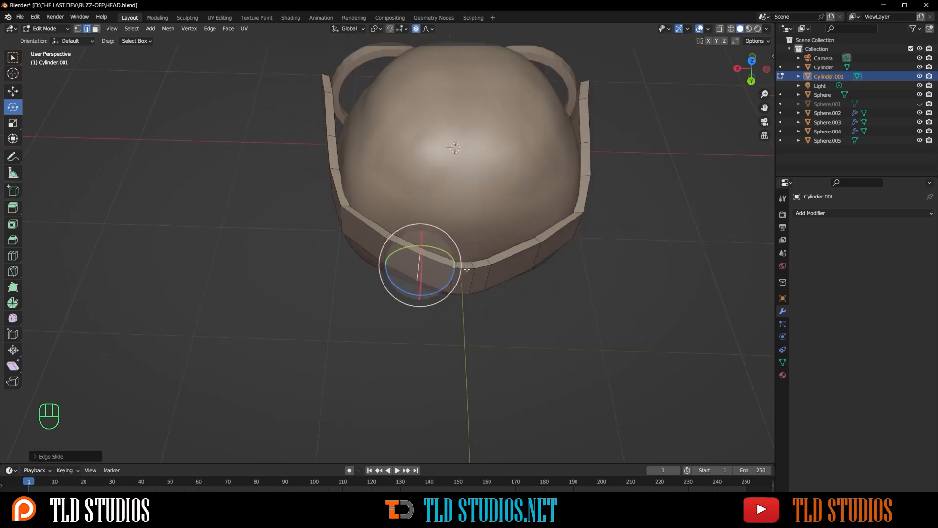
{"action": "middle_click_drag", "start_coordinate": [462, 254], "coordinate": [467, 230]}
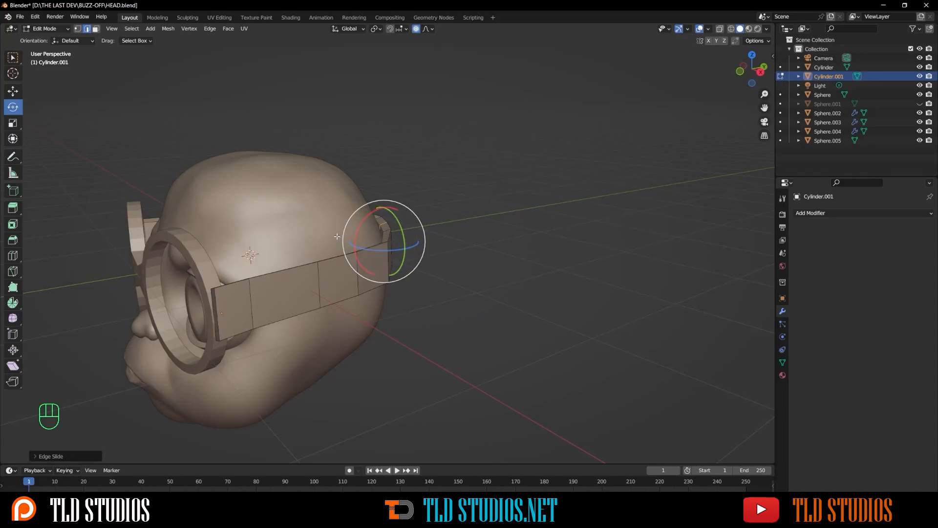
{"action": "key", "text": "Tab"}
{"action": "left_click", "coordinate": [458, 226]}
- Select the head and switch it to Sculpt Mode
{"action": "middle_click_drag", "start_coordinate": [458, 226], "coordinate": [411, 256]}
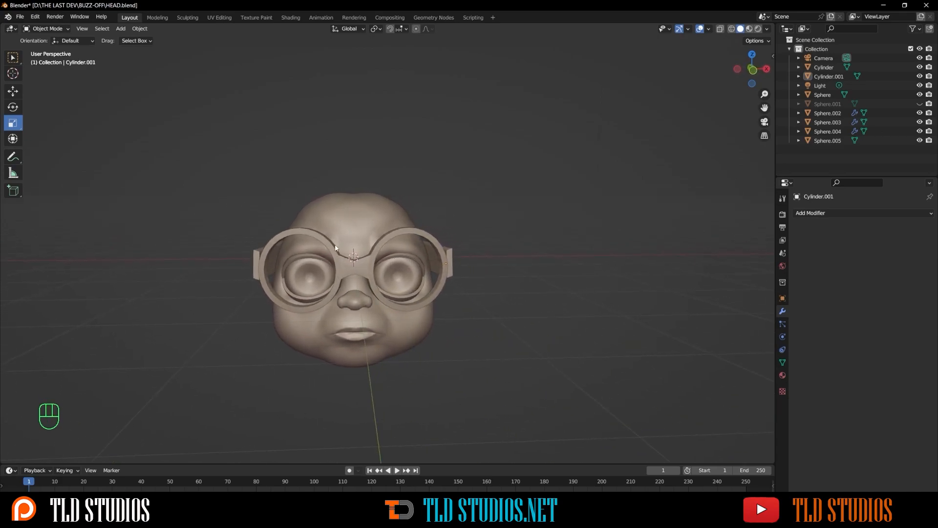
{"action": "scroll", "coordinate": [352, 196], "scroll_direction": "down", "scroll_amount": 4}
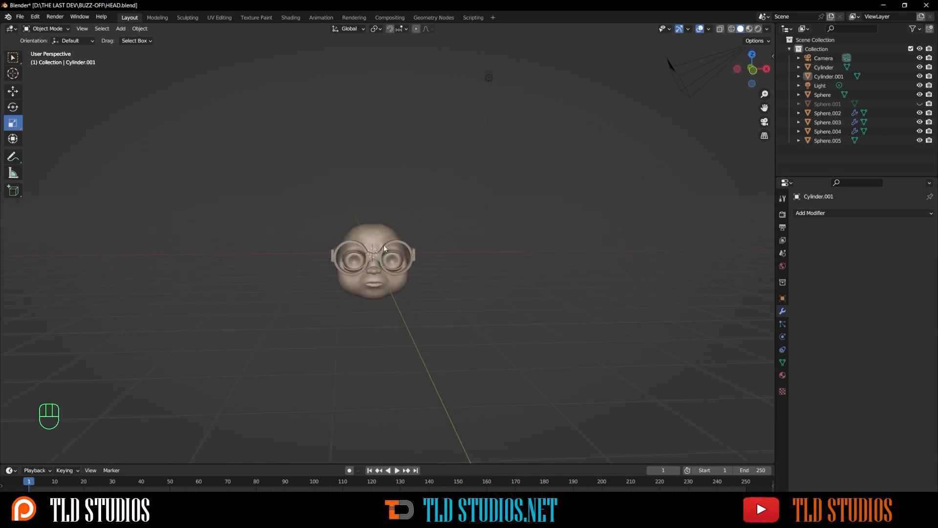
{"action": "scroll", "coordinate": [384, 248], "scroll_direction": "up", "scroll_amount": 4}
{"action": "middle_click_drag", "start_coordinate": [374, 273], "coordinate": [468, 320]}
{"action": "left_click", "coordinate": [467, 317]}
{"action": "left_click", "coordinate": [49, 29]}
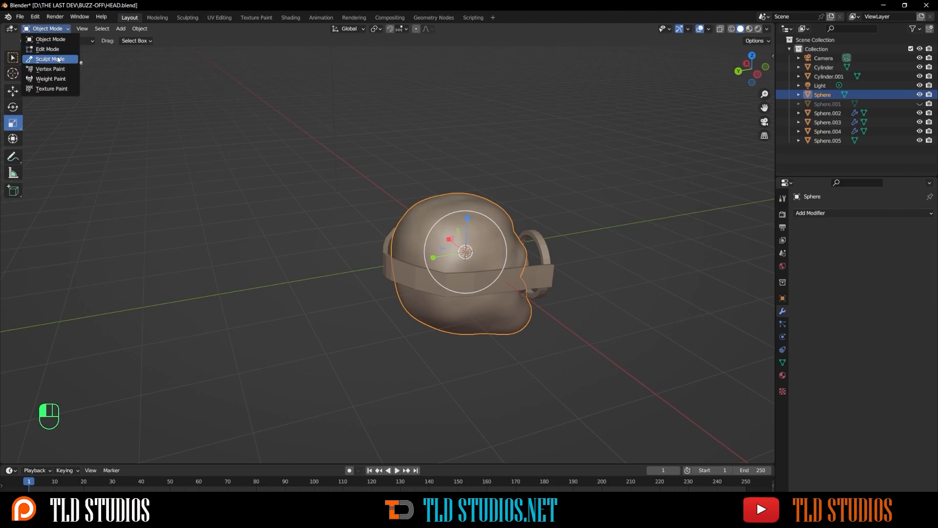
{"action": "left_click", "coordinate": [47, 58]}
- Reshape the back and sides of the head around the strap with the Grab brush and smooth the surface above it
{"action": "scroll", "coordinate": [453, 322], "scroll_direction": "up", "scroll_amount": 2}
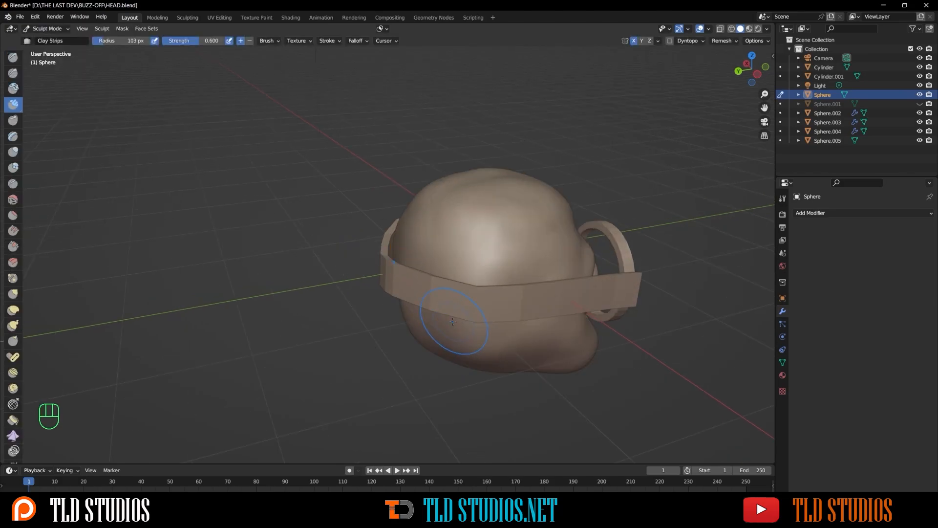
{"action": "left_click_drag", "start_coordinate": [453, 322], "coordinate": [557, 379], "text": "alt"}
{"action": "key", "text": "g"}
{"action": "key", "text": "f"}
{"action": "left_click", "coordinate": [415, 405]}
{"action": "mouse_move", "coordinate": [509, 324]}
{"action": "left_mouse_down", "text": "alt"}
{"action": "mouse_move", "coordinate": [429, 331]}
{"action": "mouse_move", "coordinate": [402, 324]}
{"action": "mouse_move", "coordinate": [410, 311]}
{"action": "mouse_move", "coordinate": [342, 324]}
{"action": "left_mouse_up", "text": "alt"}
{"action": "mouse_move", "coordinate": [490, 352]}
{"action": "left_mouse_down", "text": "ctrl+alt"}
{"action": "mouse_move", "coordinate": [478, 301]}
{"action": "mouse_move", "coordinate": [481, 314]}
{"action": "mouse_move", "coordinate": [440, 300]}
{"action": "left_mouse_up", "text": "ctrl+alt"}
{"action": "key", "text": "f"}
{"action": "left_click", "coordinate": [486, 339]}
{"action": "mouse_move", "coordinate": [489, 274]}
{"action": "left_mouse_down", "text": "alt"}
{"action": "mouse_move", "coordinate": [425, 289]}
{"action": "mouse_move", "coordinate": [404, 267]}
{"action": "left_mouse_up", "text": "alt"}
{"action": "left_click_drag", "start_coordinate": [481, 215], "coordinate": [485, 212], "text": "shift"}
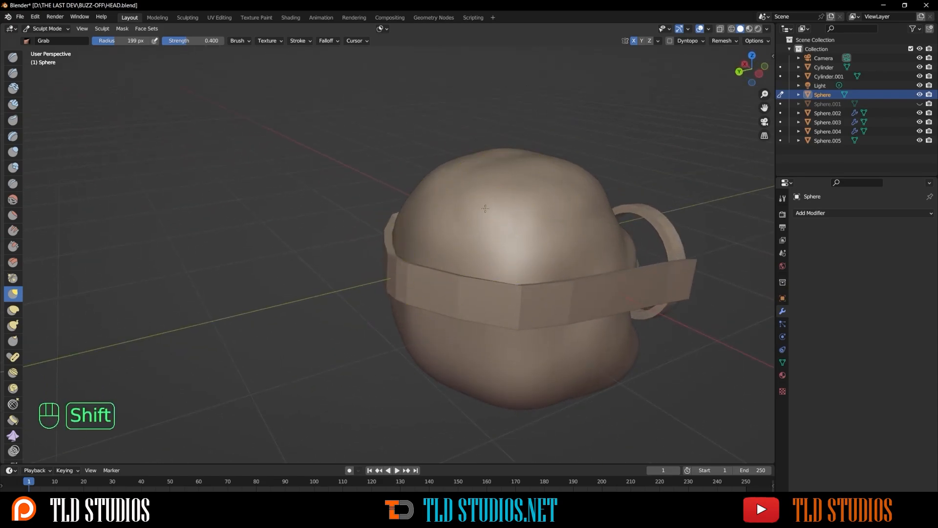
- Enlarge the Grab brush to a 404 px radius and adjust the back of the head beneath the strap
{"action": "mouse_move", "coordinate": [431, 226]}
{"action": "left_mouse_down", "text": "alt"}
{"action": "mouse_move", "coordinate": [461, 293]}
{"action": "mouse_move", "coordinate": [341, 293]}
{"action": "mouse_move", "coordinate": [628, 241]}
{"action": "mouse_move", "coordinate": [494, 314]}
{"action": "mouse_move", "coordinate": [442, 316]}
{"action": "mouse_move", "coordinate": [349, 255]}
{"action": "left_mouse_up", "text": "alt"}
{"action": "key", "text": "g"}
{"action": "key", "text": "f"}
{"action": "left_click", "coordinate": [587, 258]}
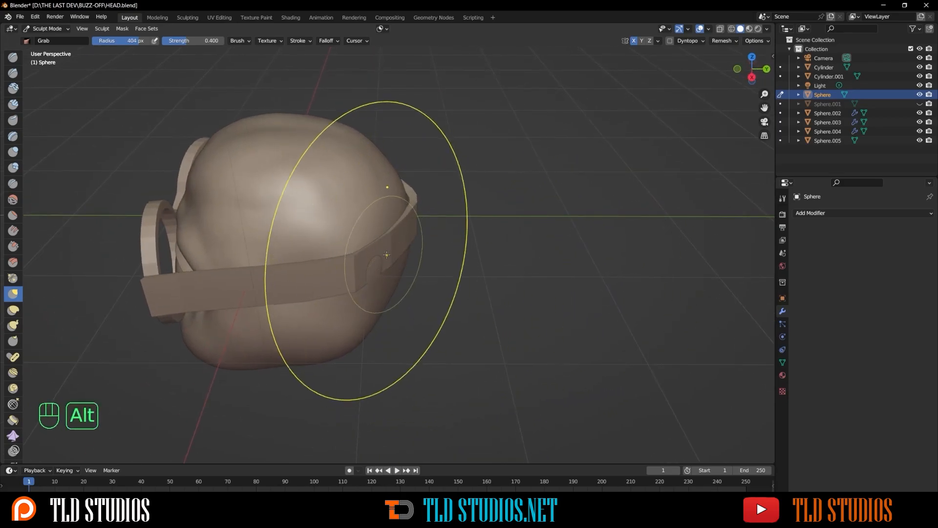
{"action": "key", "text": "alt+q"}
{"action": "key", "text": "alt+q"}
{"action": "key", "text": "f"}
{"action": "left_click", "coordinate": [413, 269]}
- Return the head to Object Mode, deselect it and save the file
{"action": "middle_click_drag", "start_coordinate": [416, 269], "coordinate": [470, 251]}
{"action": "left_click", "coordinate": [54, 29]}
{"action": "left_click", "coordinate": [49, 40]}
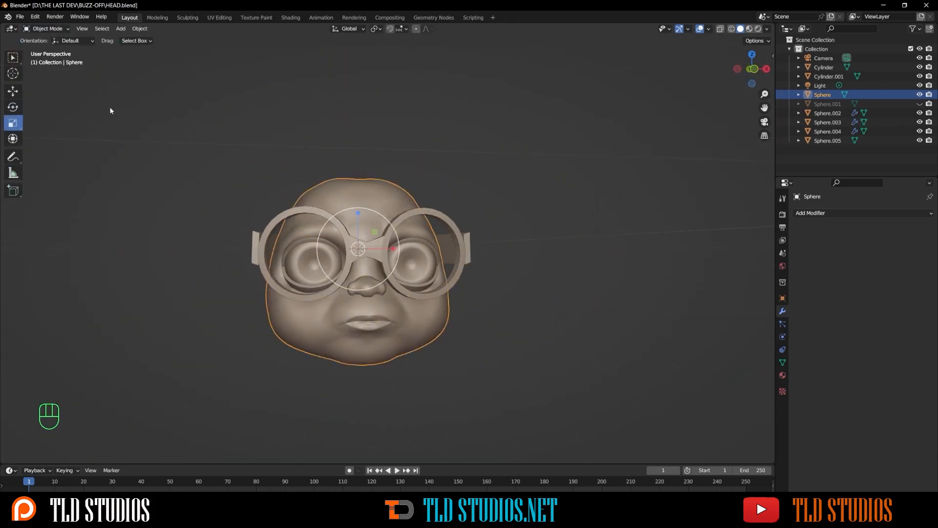
{"action": "left_click", "coordinate": [191, 186]}
{"action": "scroll", "coordinate": [231, 189], "scroll_direction": "down", "scroll_amount": 3}
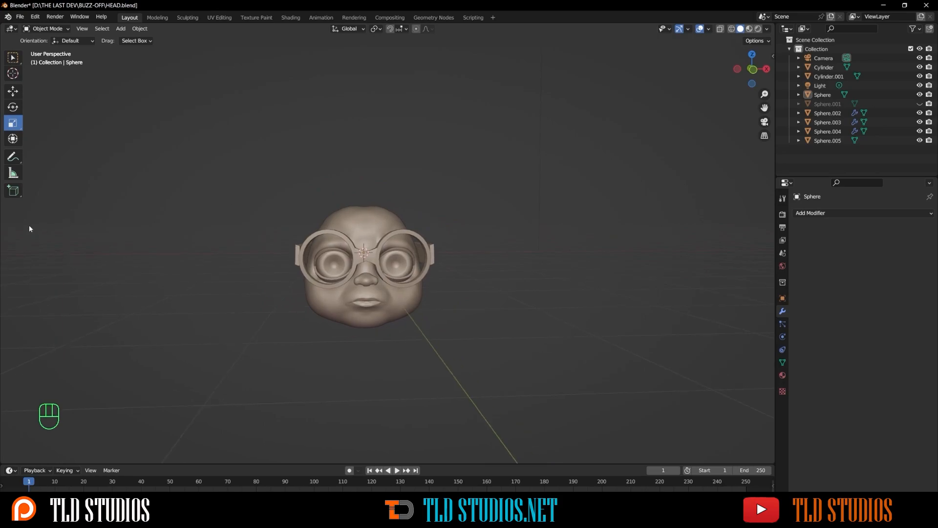
{"action": "key", "text": "ctrl+s"}
{"action": "middle_click_drag", "start_coordinate": [459, 246], "coordinate": [487, 249]}
{"action": "scroll", "coordinate": [368, 277], "scroll_direction": "up", "scroll_amount": 5}
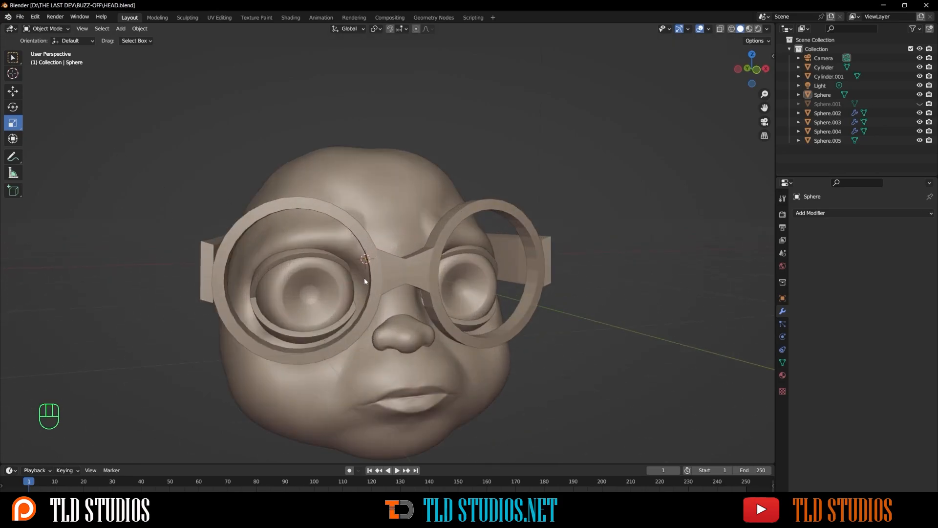
- Rotate the mirrored upper eyelids downward about the X axis until they partly cover the eyes, and deselect them
{"action": "left_click", "coordinate": [472, 251]}
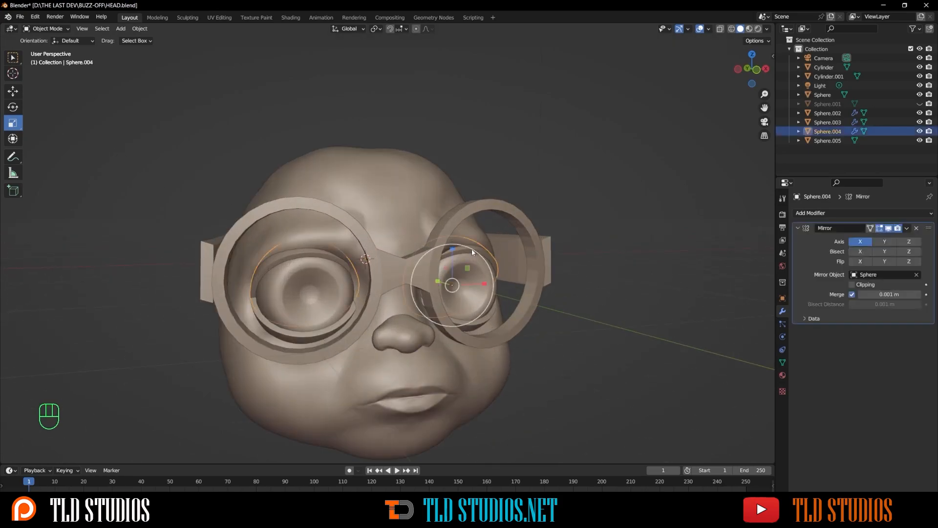
{"action": "left_click", "coordinate": [13, 107]}
{"action": "left_click_drag", "start_coordinate": [463, 268], "coordinate": [467, 281]}
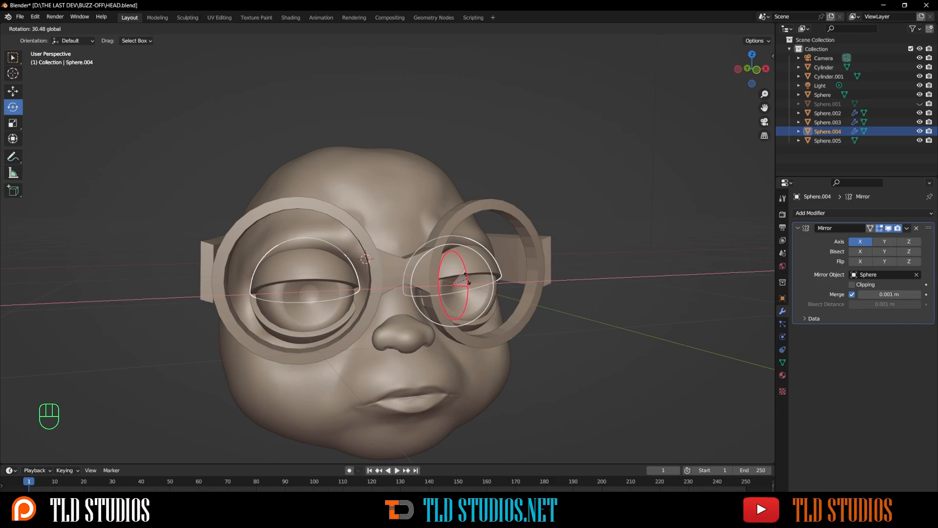
{"action": "left_click_drag", "start_coordinate": [468, 280], "coordinate": [468, 282]}
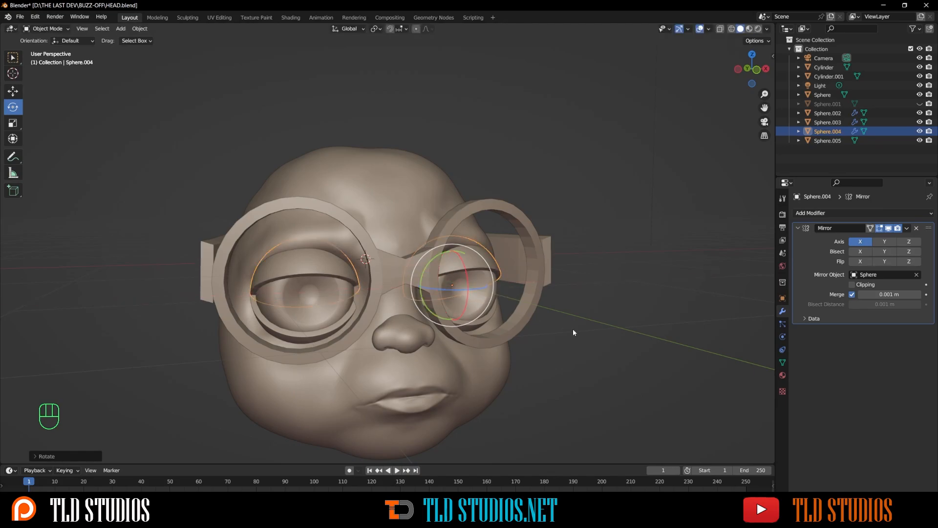
{"action": "left_click", "coordinate": [559, 363]}
- Move the nose slightly upward toward the bridge of the glasses and deselect it
{"action": "left_click", "coordinate": [413, 337]}
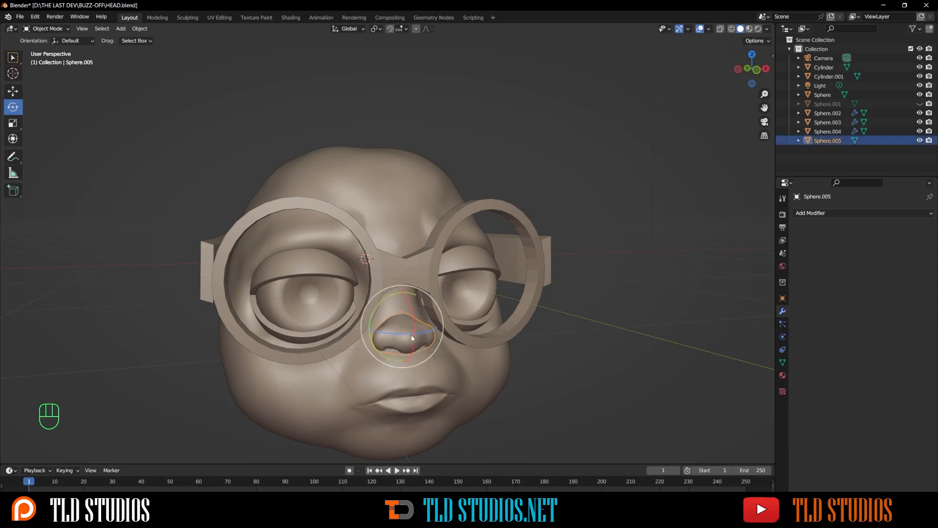
{"action": "middle_click_drag", "start_coordinate": [411, 334], "coordinate": [258, 241]}
{"action": "left_click", "coordinate": [13, 91]}
{"action": "middle_click_drag", "start_coordinate": [375, 298], "coordinate": [400, 292]}
{"action": "left_click_drag", "start_coordinate": [477, 301], "coordinate": [473, 287]}
{"action": "left_click", "coordinate": [591, 313]}
{"action": "middle_click_drag", "start_coordinate": [583, 309], "coordinate": [486, 334]}
{"action": "scroll", "coordinate": [515, 308], "scroll_direction": "down", "scroll_amount": 1}
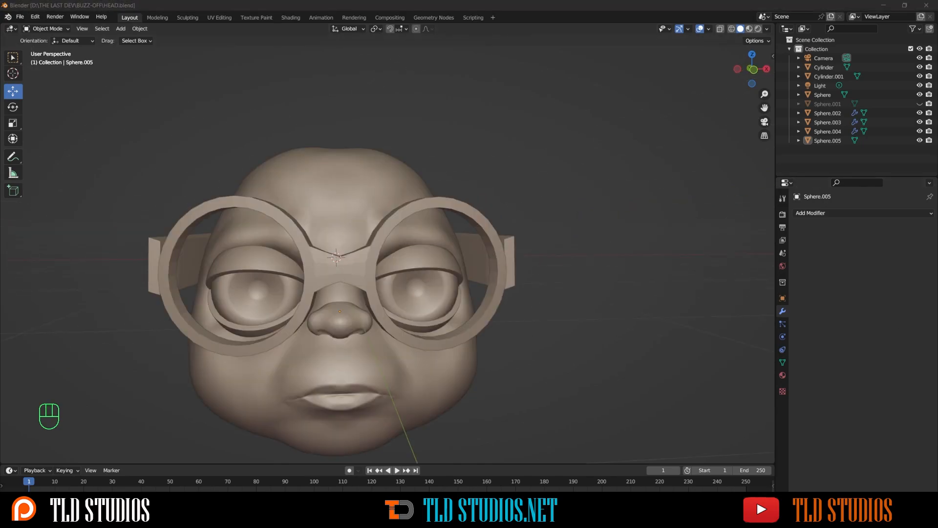
- Select the head, put it in Sculpt Mode and choose the Draw Sharp brush with a 23 px radius
{"action": "right_click", "coordinate": [462, 310]}
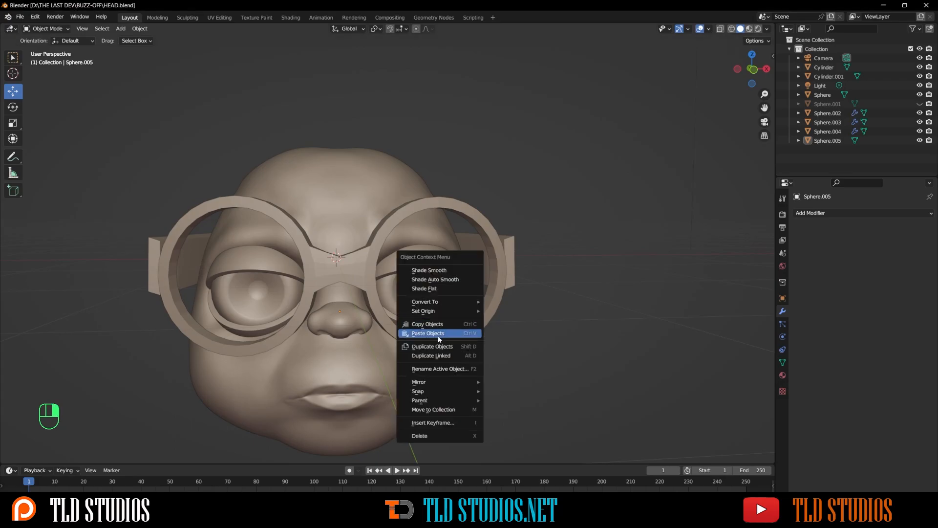
{"action": "left_click", "coordinate": [351, 327]}
{"action": "left_click", "coordinate": [355, 208]}
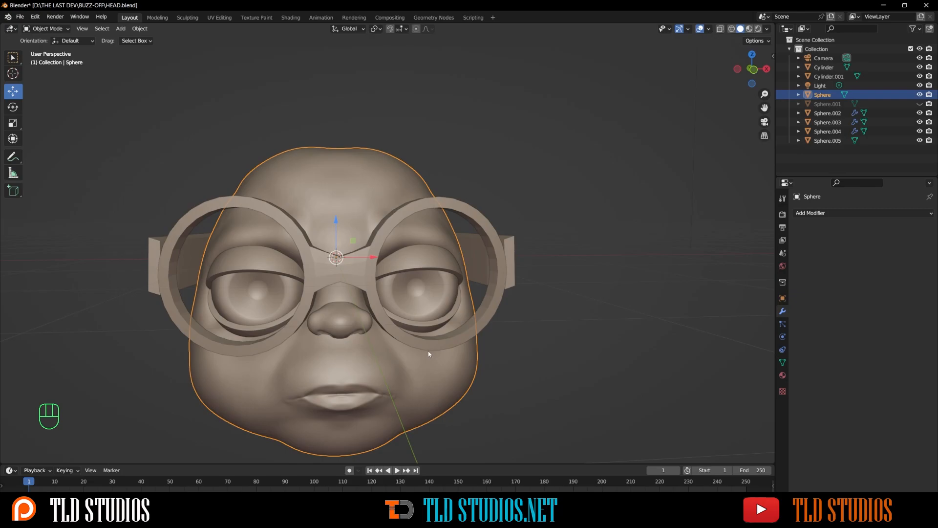
{"action": "left_click", "coordinate": [60, 29]}
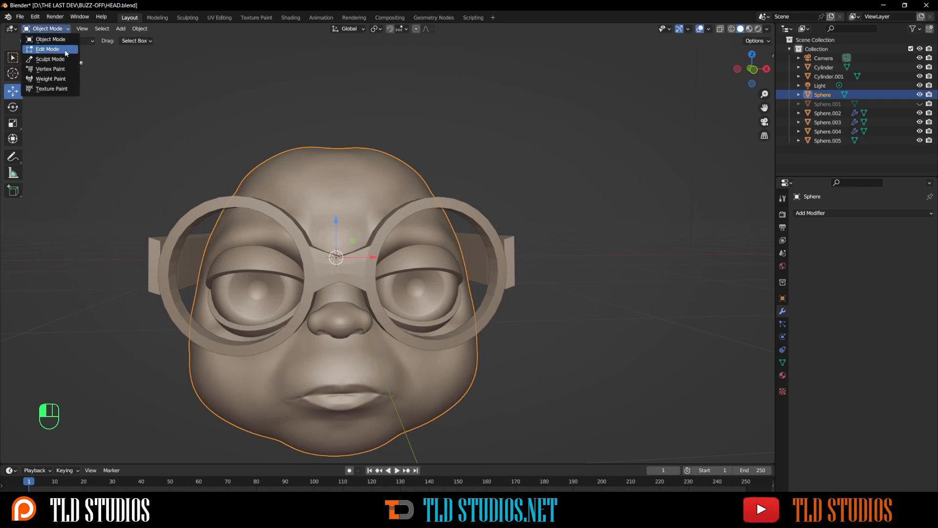
{"action": "left_click", "coordinate": [50, 59]}
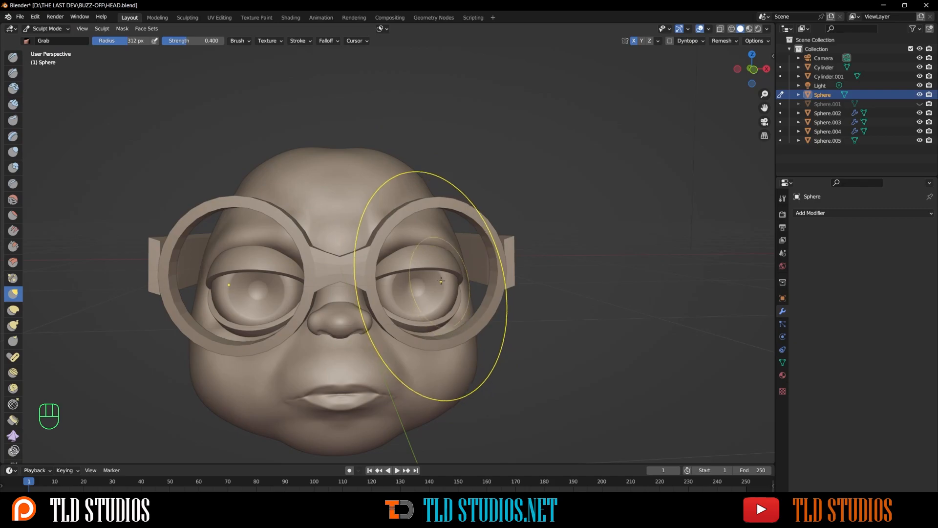
{"action": "key", "text": "shift+x"}
{"action": "key", "text": "f"}
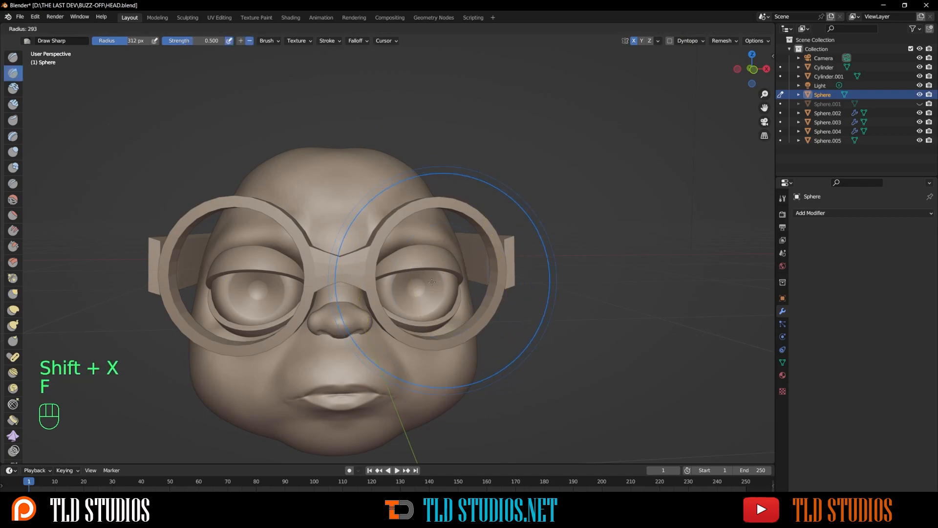
{"action": "left_click", "coordinate": [335, 323]}
- Undo the trial strokes and carve mirrored brow creases up across the forehead with Draw Sharp at a 55 px radius
{"action": "mouse_move", "coordinate": [388, 279]}
{"action": "middle_mouse_down", "text": "alt"}
{"action": "mouse_move", "coordinate": [378, 286]}
{"action": "mouse_move", "coordinate": [406, 276]}
{"action": "middle_mouse_up", "text": "alt"}
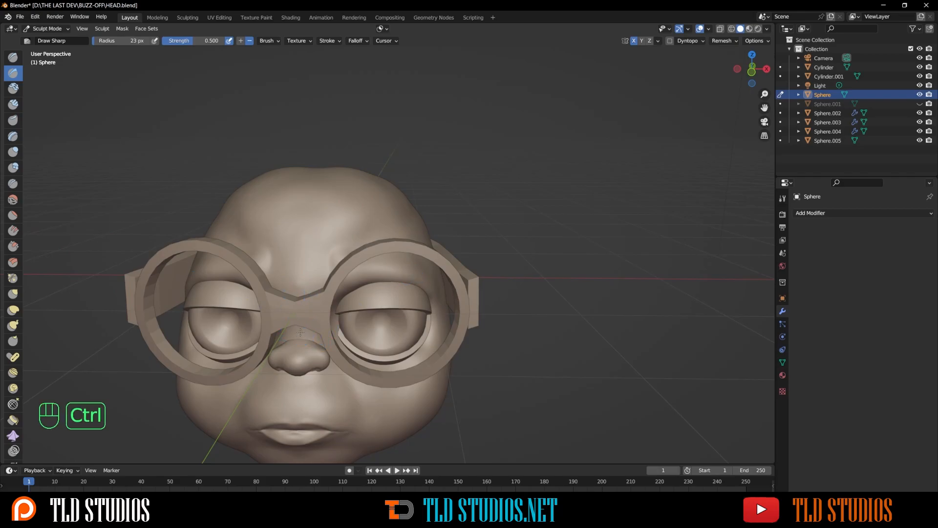
{"action": "key", "text": "ctrl+z"}
{"action": "key", "text": "ctrl+z"}
{"action": "key", "text": "f"}
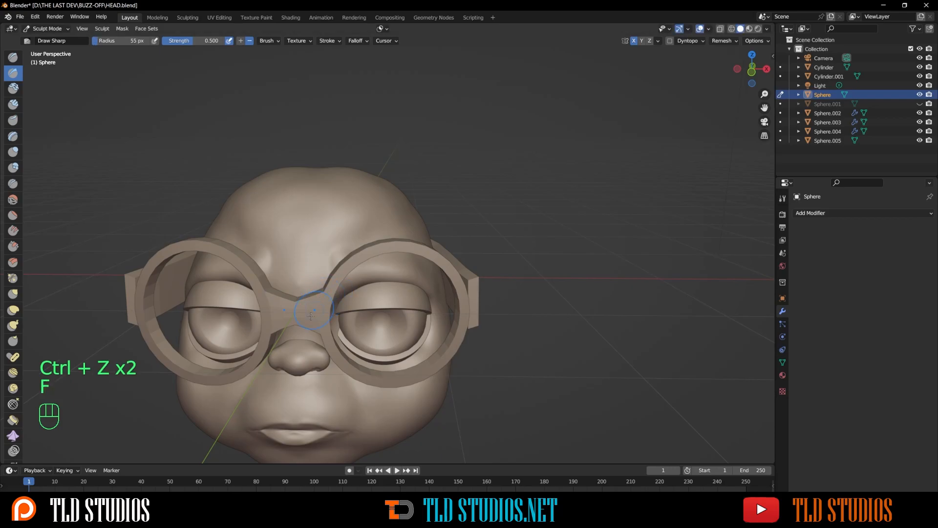
{"action": "mouse_move", "coordinate": [307, 278]}
{"action": "left_mouse_down"}
{"action": "mouse_move", "coordinate": [366, 230]}
{"action": "mouse_move", "coordinate": [284, 240]}
{"action": "mouse_move", "coordinate": [294, 270]}
{"action": "left_mouse_up"}
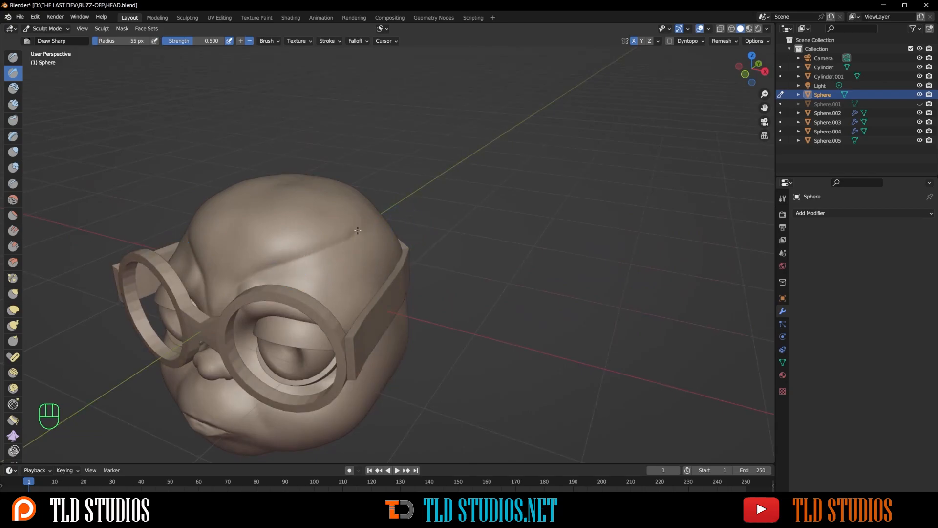
{"action": "left_click_drag", "start_coordinate": [361, 230], "coordinate": [355, 335], "text": "alt"}
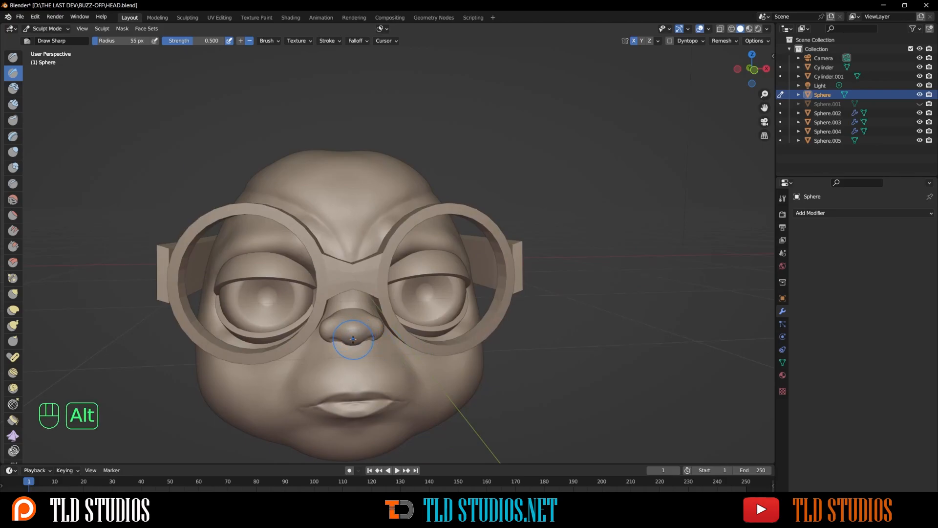
- Switch sculpting to the nose and reshape it with the Grab brush, enlarging the radius to 385 px
{"action": "key", "text": "alt+q"}
{"action": "key", "text": "g"}
{"action": "key", "text": "f"}
{"action": "left_click", "coordinate": [412, 328]}
{"action": "left_click_drag", "start_coordinate": [411, 348], "coordinate": [473, 345], "text": "alt"}
{"action": "middle_click_drag", "start_coordinate": [472, 344], "coordinate": [503, 344], "text": "ctrl+alt"}
{"action": "mouse_move", "coordinate": [502, 344]}
{"action": "left_mouse_down"}
{"action": "mouse_move", "coordinate": [419, 341]}
{"action": "mouse_move", "coordinate": [544, 317]}
{"action": "mouse_move", "coordinate": [449, 335]}
{"action": "mouse_move", "coordinate": [387, 324]}
{"action": "mouse_move", "coordinate": [430, 279]}
{"action": "mouse_move", "coordinate": [388, 295]}
{"action": "left_mouse_up"}
{"action": "key", "text": "g"}
{"action": "key", "text": "f"}
{"action": "left_click", "coordinate": [390, 294]}
{"action": "mouse_move", "coordinate": [389, 294]}
{"action": "left_mouse_down", "text": "ctrl+alt"}
{"action": "mouse_move", "coordinate": [491, 318]}
{"action": "mouse_move", "coordinate": [528, 312]}
{"action": "left_mouse_up", "text": "ctrl+alt"}
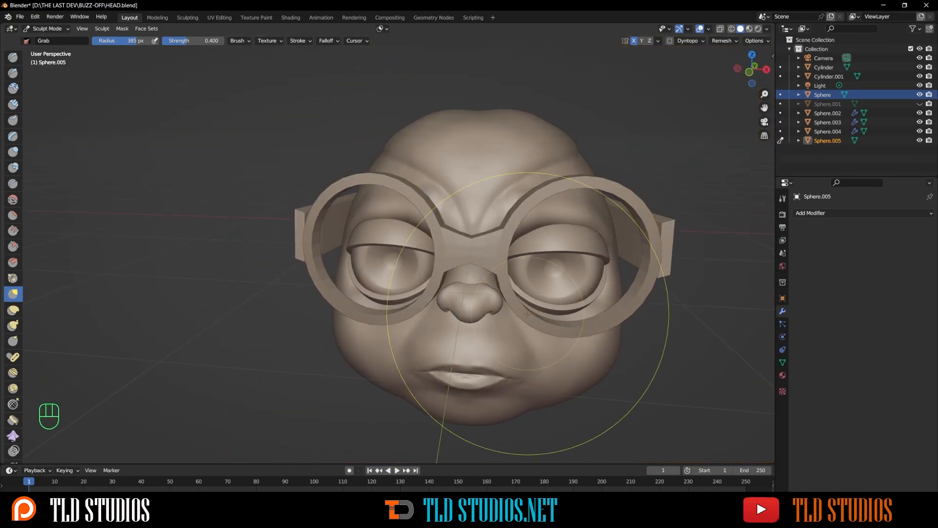
- Return to Object Mode, add the head to the selected nose and join them into one object
{"action": "left_click", "coordinate": [46, 28]}
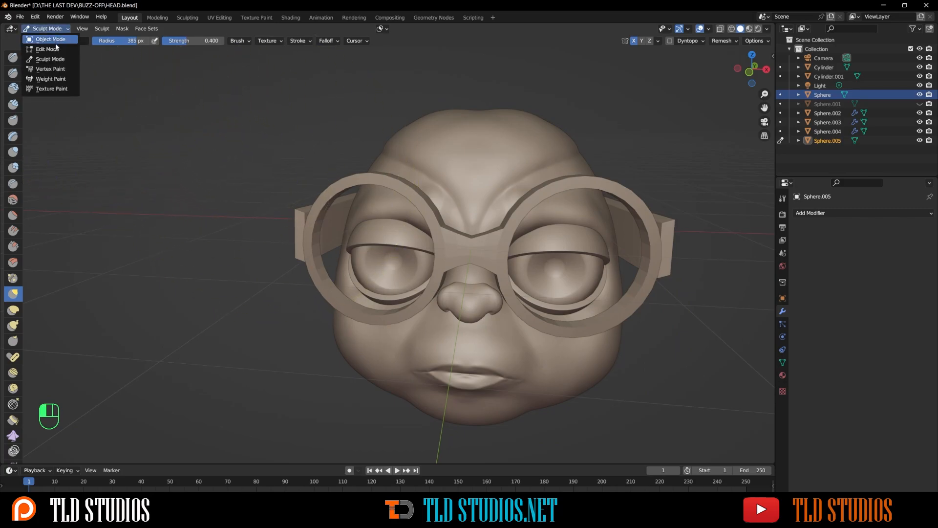
{"action": "left_click", "coordinate": [53, 39]}
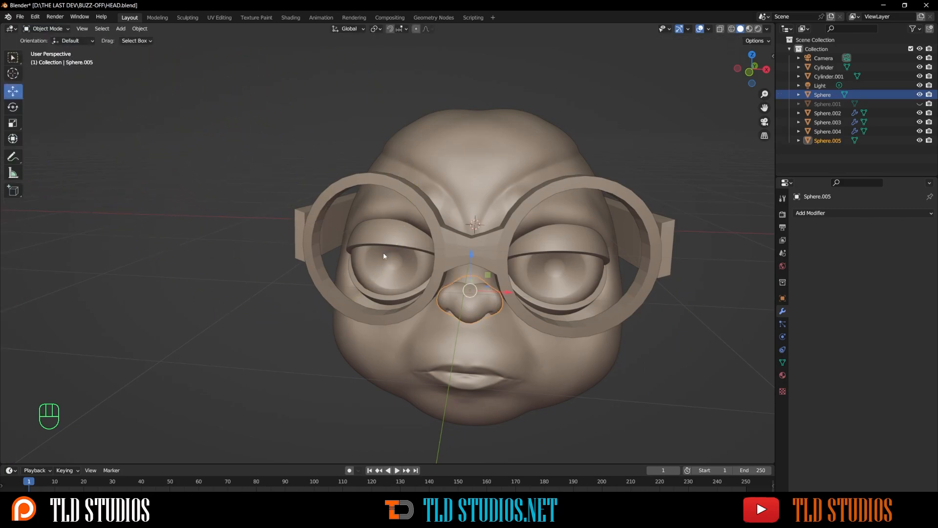
{"action": "left_click", "coordinate": [499, 353], "text": "shift"}
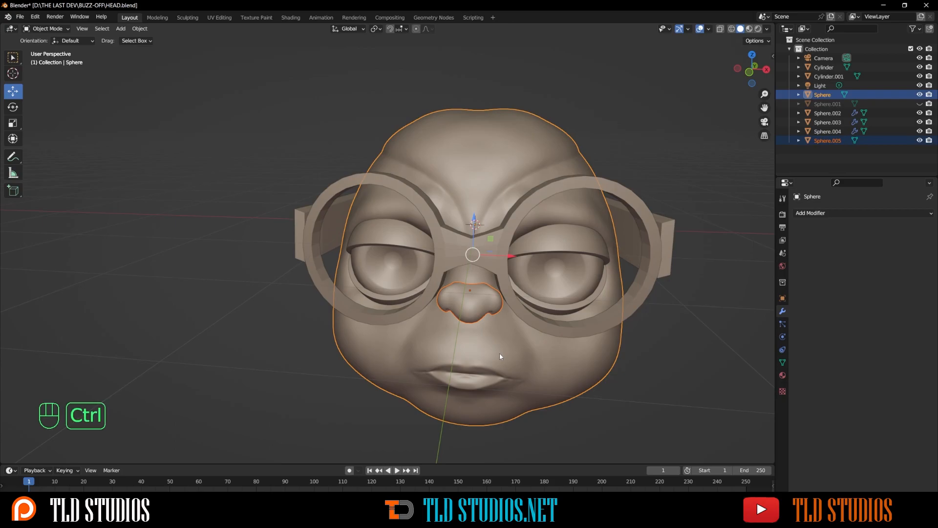
{"action": "key", "text": "ctrl+j"}
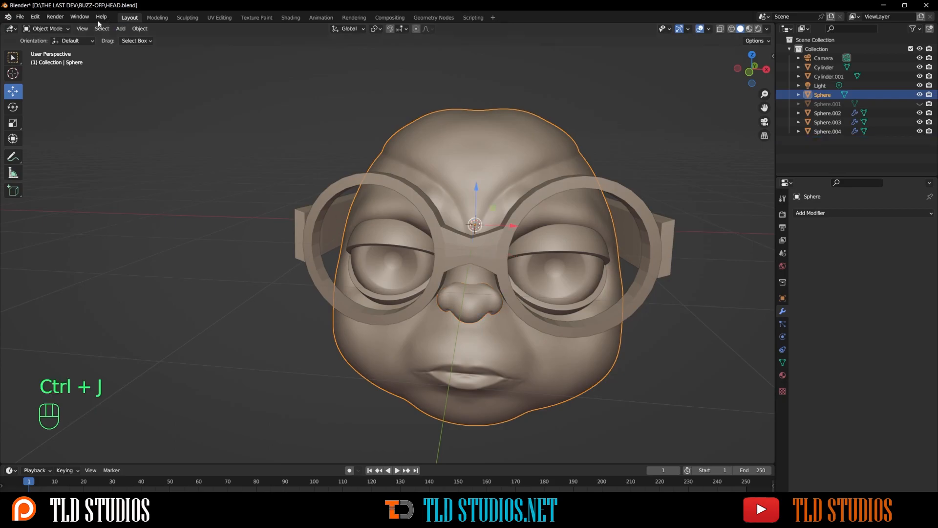
- Put the joined head in Sculpt Mode, set the voxel size to 0.0075 m and remesh it
{"action": "left_click", "coordinate": [54, 31]}
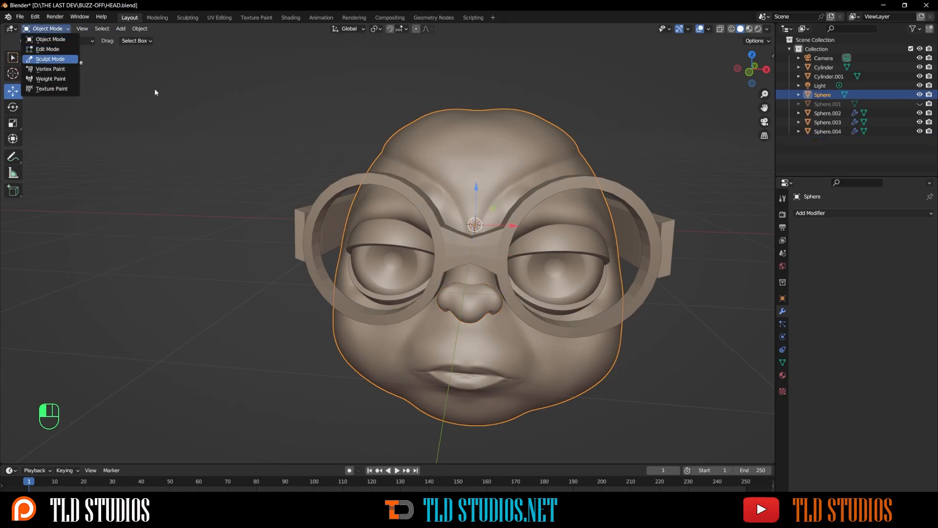
{"action": "key", "text": "Return"}
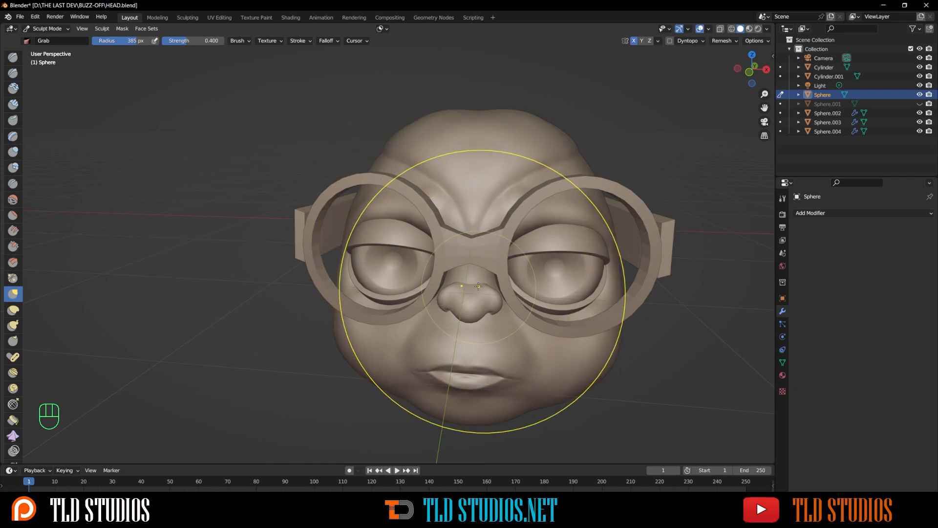
{"action": "key", "text": "shift+q"}
{"action": "key", "text": "shift+q"}
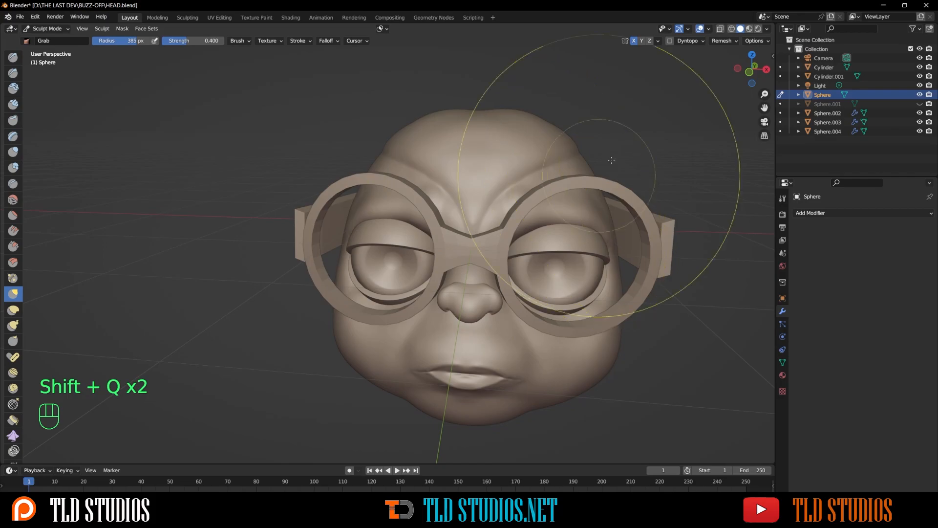
{"action": "left_click", "coordinate": [725, 41]}
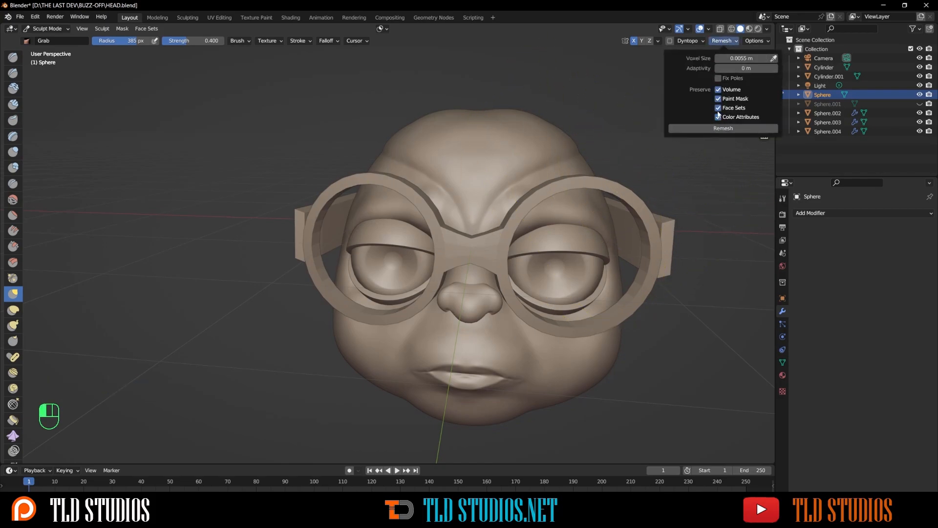
{"action": "key", "text": "r"}
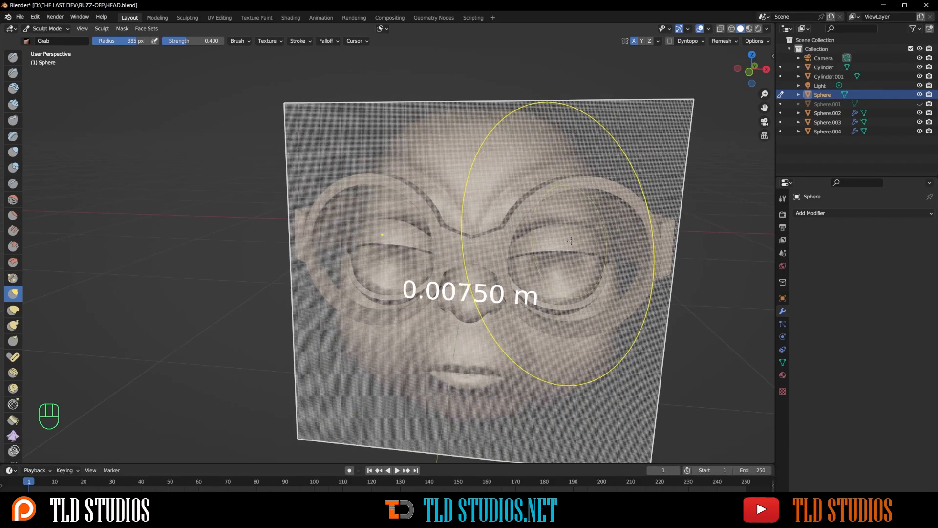
{"action": "left_click", "coordinate": [571, 241]}
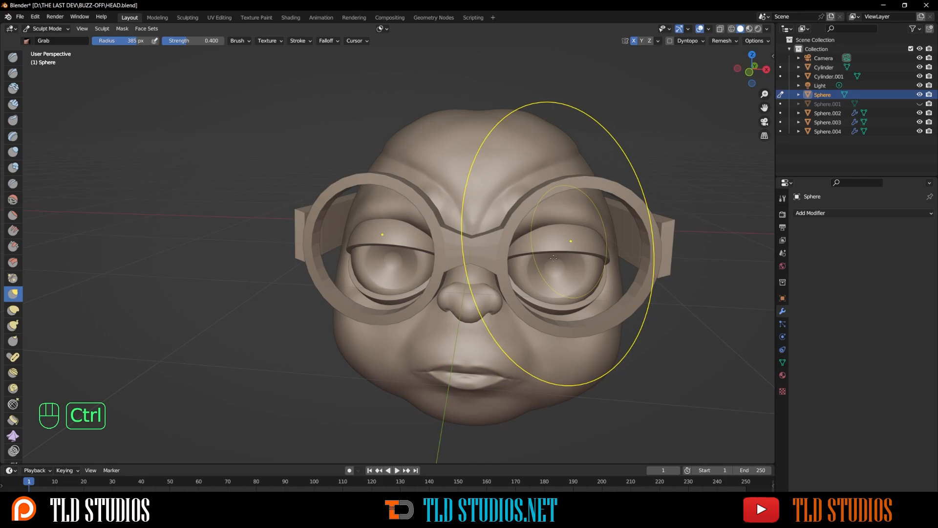
{"action": "key", "text": "ctrl+r"}
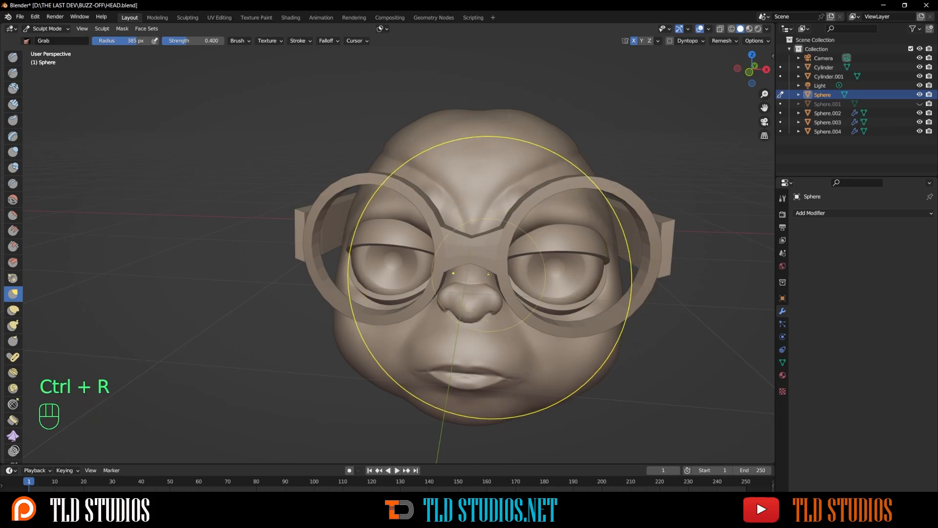
- Reduce the brush radius to 104 px and smooth the seam where the nose meets the face
{"action": "scroll", "coordinate": [485, 275], "scroll_direction": "up", "scroll_amount": 4}
{"action": "middle_click_drag", "start_coordinate": [528, 309], "coordinate": [395, 207], "text": "shift"}
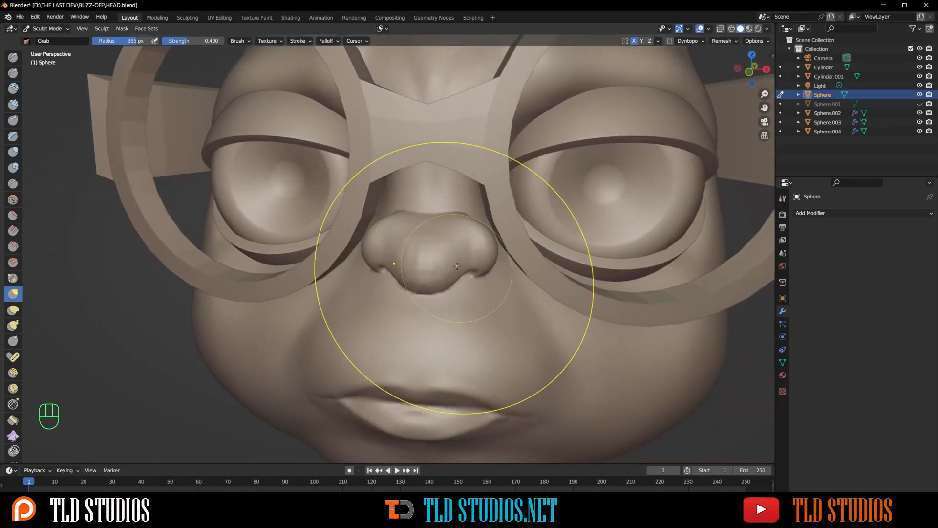
{"action": "key", "text": "f"}
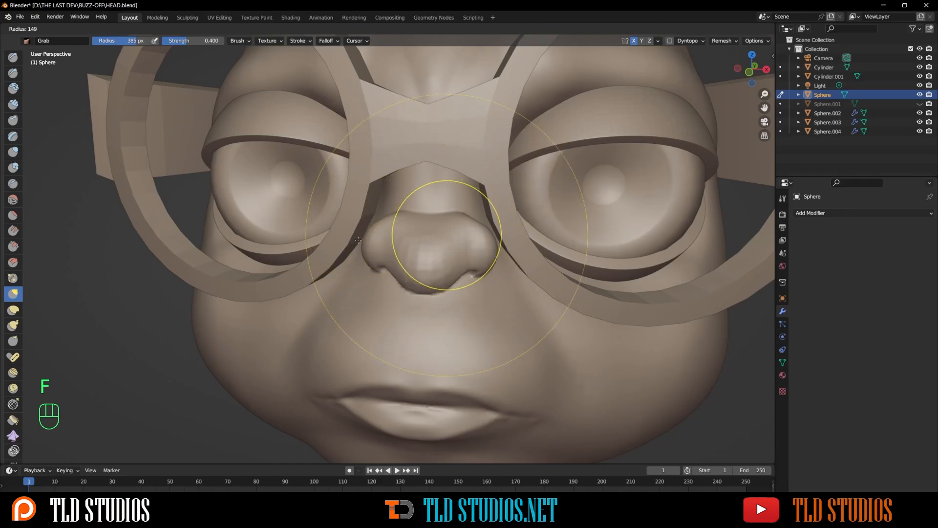
{"action": "left_click", "coordinate": [353, 235]}
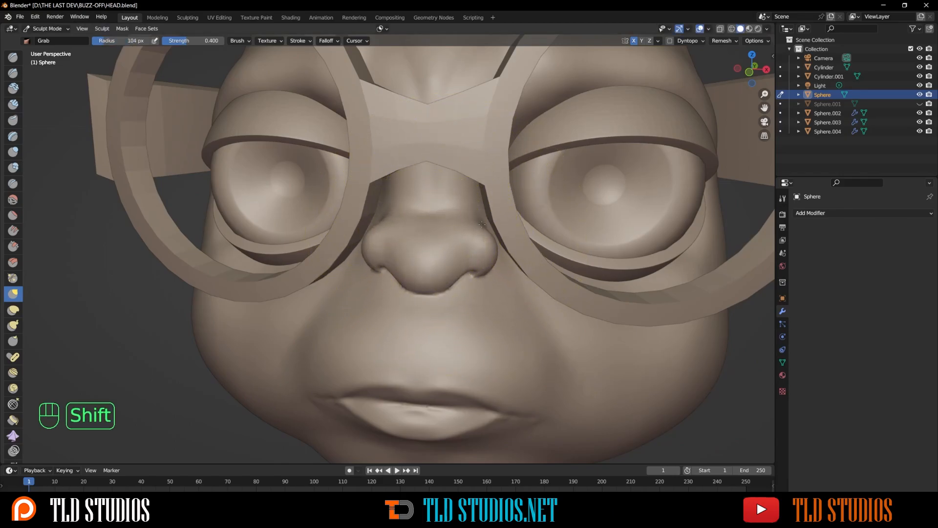
{"action": "mouse_move", "coordinate": [510, 230]}
{"action": "left_mouse_down", "text": "alt"}
{"action": "mouse_move", "coordinate": [457, 215]}
{"action": "mouse_move", "coordinate": [518, 232]}
{"action": "left_mouse_up", "text": "alt"}
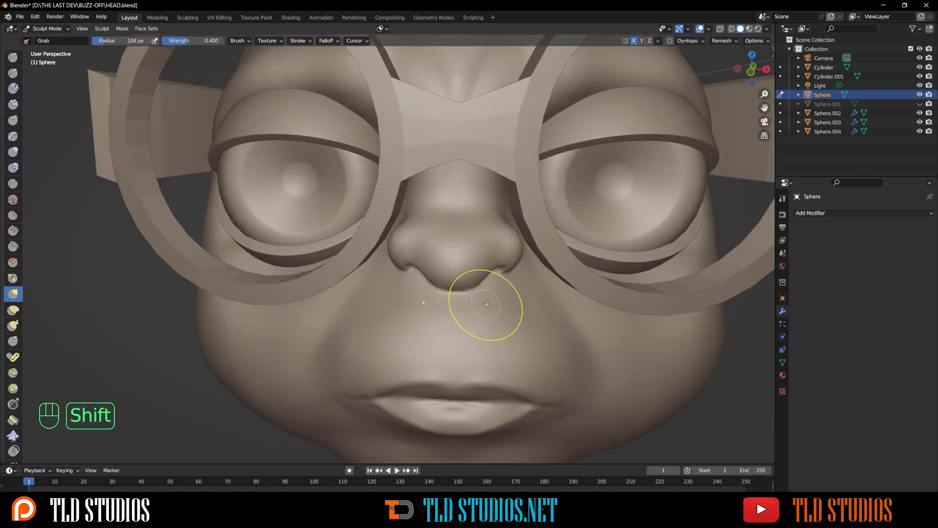
- Carve a vertical groove from the nose down to the upper lip with Draw Sharp at a 34 px radius
{"action": "key", "text": "shift+x"}
{"action": "key", "text": "f"}
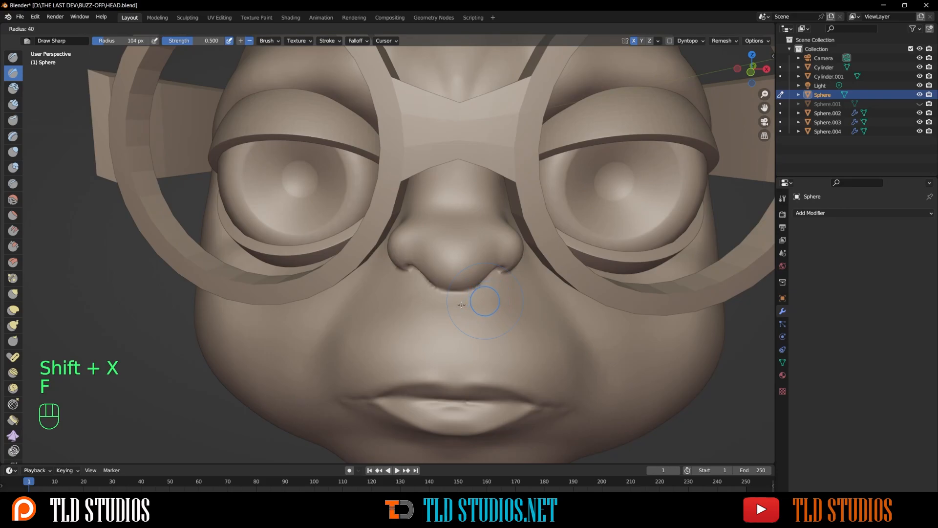
{"action": "left_click", "coordinate": [463, 310]}
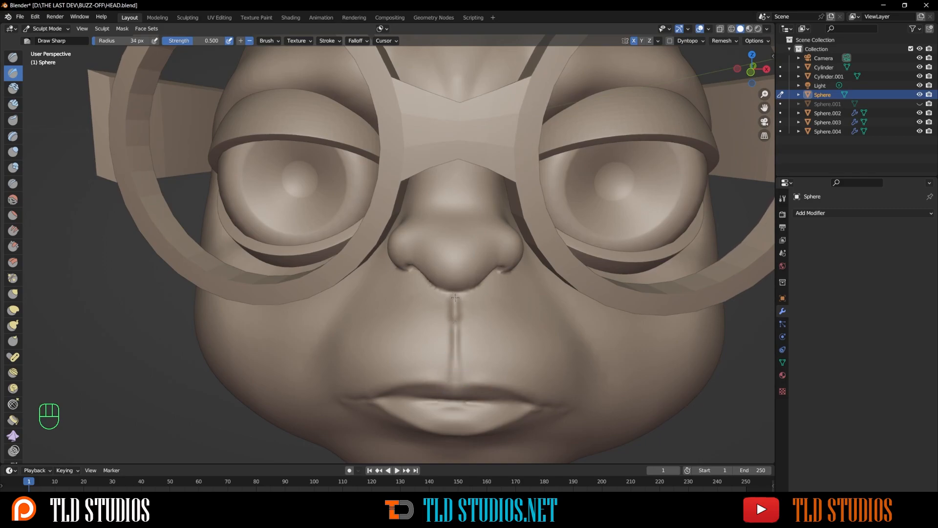
{"action": "key", "text": "ctrl"}
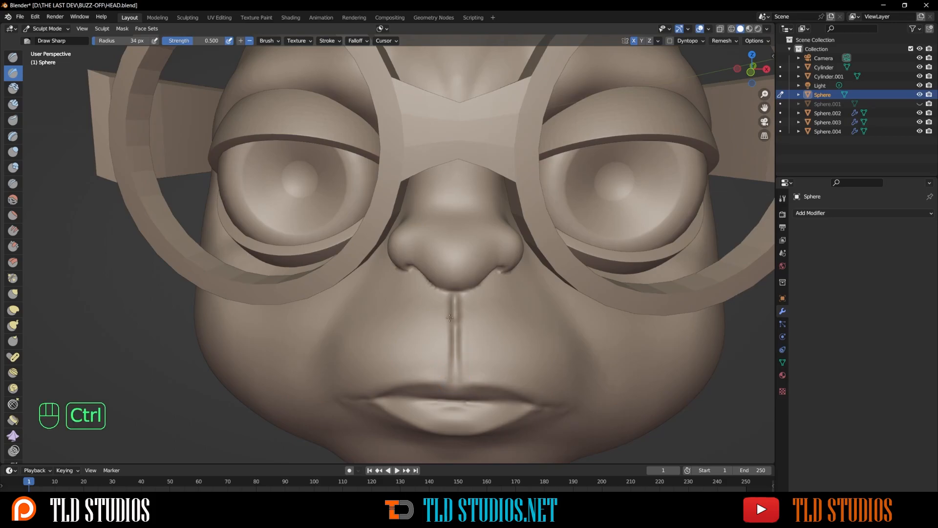
{"action": "left_click_drag", "start_coordinate": [494, 383], "coordinate": [433, 323], "text": "alt"}
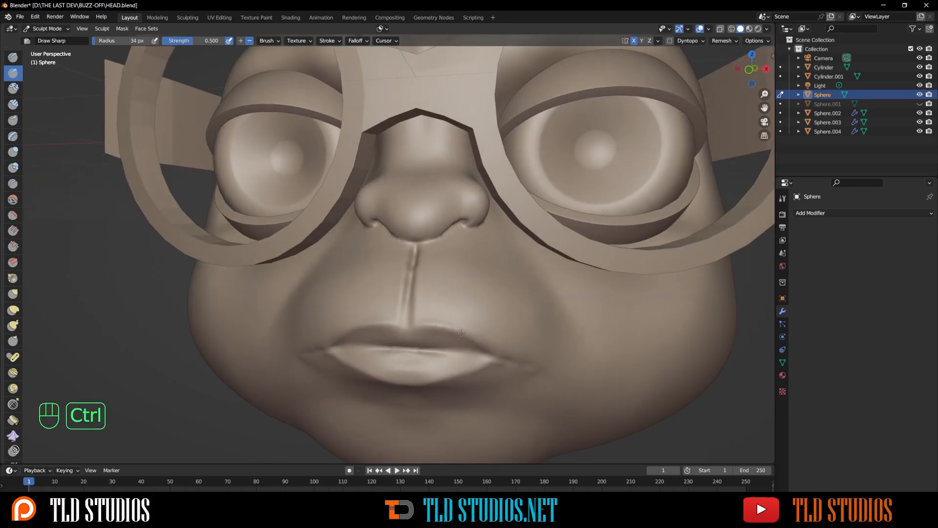
- Undo the last forehead stroke and extend the brow creases around the sides of the skull with Draw Sharp at 165 px
{"action": "mouse_move", "coordinate": [504, 359]}
{"action": "left_mouse_down", "text": "alt"}
{"action": "mouse_move", "coordinate": [510, 391]}
{"action": "mouse_move", "coordinate": [527, 356]}
{"action": "mouse_move", "coordinate": [502, 350]}
{"action": "left_mouse_up", "text": "alt"}
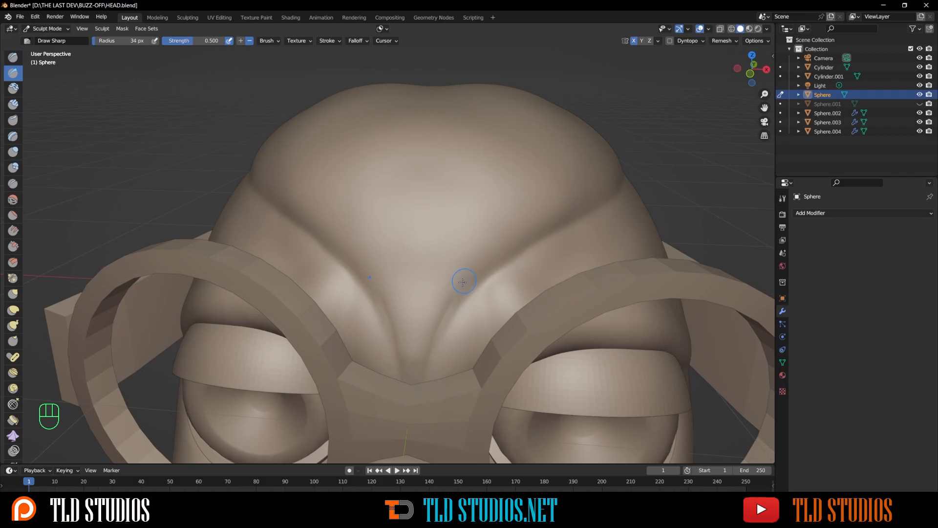
{"action": "key", "text": "ctrl+z"}
{"action": "key", "text": "f"}
{"action": "left_click", "coordinate": [538, 336]}
{"action": "mouse_move", "coordinate": [497, 340]}
{"action": "left_mouse_down", "text": "ctrl+alt"}
{"action": "mouse_move", "coordinate": [439, 339]}
{"action": "mouse_move", "coordinate": [431, 322]}
{"action": "mouse_move", "coordinate": [464, 263]}
{"action": "mouse_move", "coordinate": [492, 251]}
{"action": "left_mouse_up", "text": "ctrl+alt"}
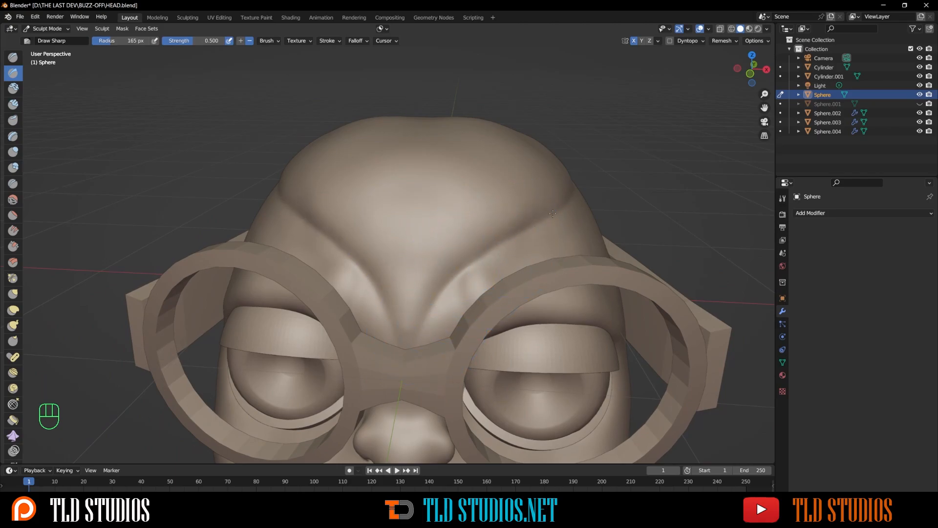
{"action": "left_click_drag", "start_coordinate": [559, 209], "coordinate": [398, 293], "text": "alt"}
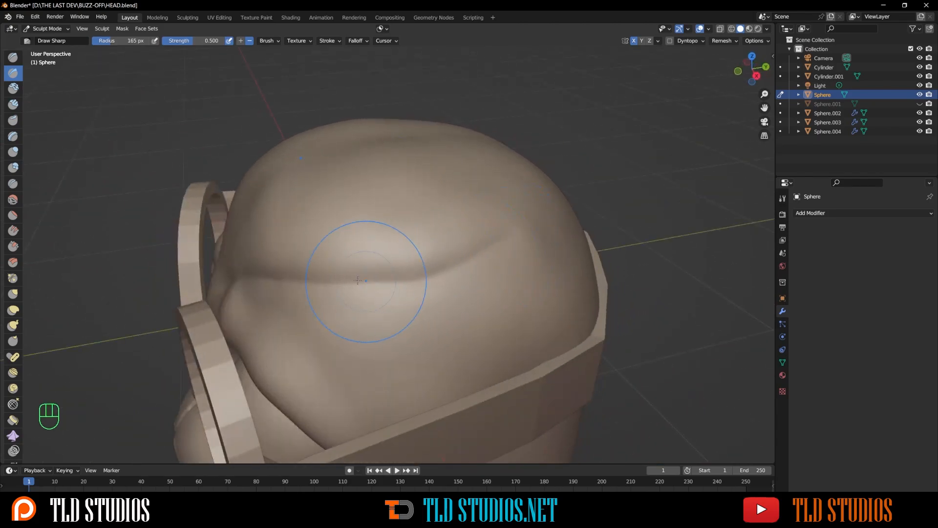
{"action": "left_click_drag", "start_coordinate": [439, 274], "coordinate": [535, 240]}
{"action": "mouse_move", "coordinate": [589, 199]}
{"action": "left_mouse_down", "text": "alt"}
{"action": "mouse_move", "coordinate": [470, 283]}
{"action": "mouse_move", "coordinate": [482, 290]}
{"action": "mouse_move", "coordinate": [387, 280]}
{"action": "left_mouse_up", "text": "alt"}
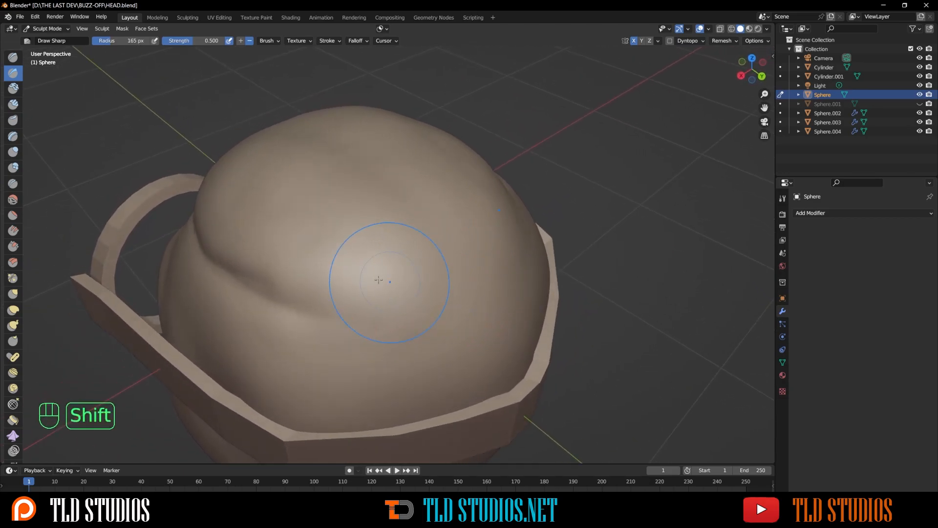
- Smooth the side creases around the back of the skull with the 165 px brush
{"action": "mouse_move", "coordinate": [278, 241]}
{"action": "left_mouse_down", "text": "shift"}
{"action": "mouse_move", "coordinate": [335, 241]}
{"action": "mouse_move", "coordinate": [342, 220]}
{"action": "mouse_move", "coordinate": [427, 321]}
{"action": "mouse_move", "coordinate": [582, 297]}
{"action": "left_mouse_up", "text": "shift"}
{"action": "middle_click_drag", "start_coordinate": [582, 296], "coordinate": [542, 298], "text": "alt"}
{"action": "middle_click_drag", "start_coordinate": [552, 353], "coordinate": [554, 361], "text": "ctrl+alt"}
{"action": "middle_click_drag", "start_coordinate": [556, 291], "coordinate": [590, 269], "text": "alt"}
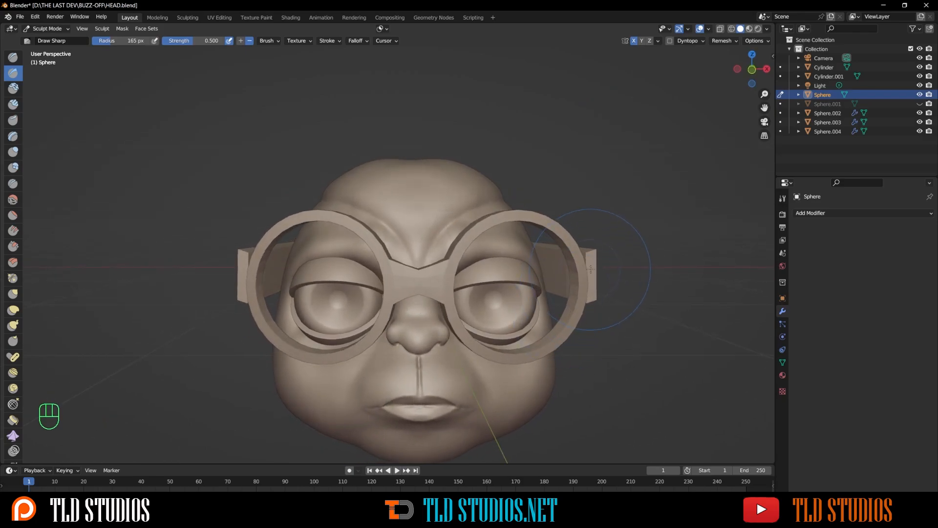
- Flatten the crown of the head with the Scrape/Peaks brush at a 367 px radius
{"action": "key", "text": "shift"}
{"action": "key", "text": "shift+v"}
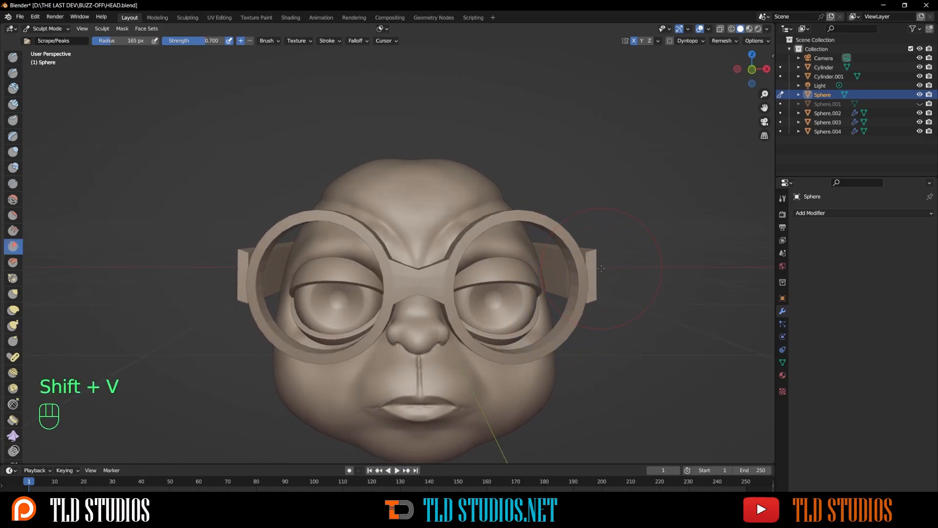
{"action": "key", "text": "f"}
{"action": "left_click", "coordinate": [621, 239]}
{"action": "middle_click_drag", "start_coordinate": [621, 240], "coordinate": [431, 228], "text": "alt"}
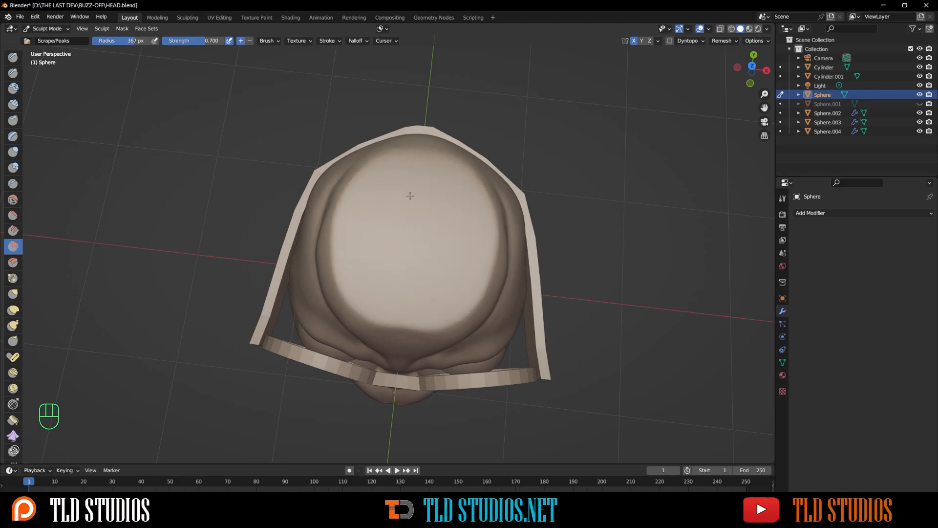
{"action": "middle_click_drag", "start_coordinate": [489, 274], "coordinate": [508, 318], "text": "ctrl+alt"}
{"action": "mouse_move", "coordinate": [530, 354]}
{"action": "middle_mouse_down", "text": "alt"}
{"action": "mouse_move", "coordinate": [522, 267]}
{"action": "mouse_move", "coordinate": [521, 287]}
{"action": "mouse_move", "coordinate": [486, 217]}
{"action": "middle_mouse_up", "text": "alt"}
- Reduce the brush radius to 219 px and smooth the rim of the flattened crown around the skull
{"action": "key", "text": "f"}
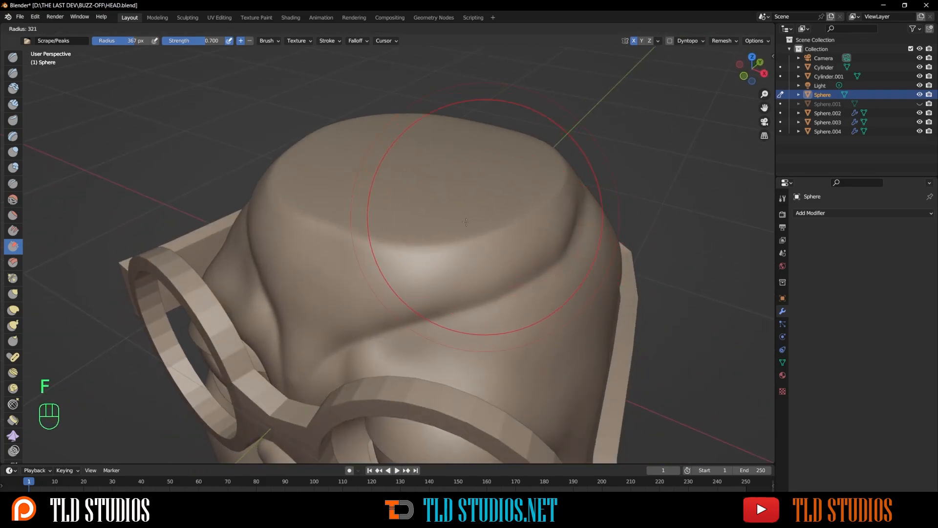
{"action": "left_click", "coordinate": [364, 240]}
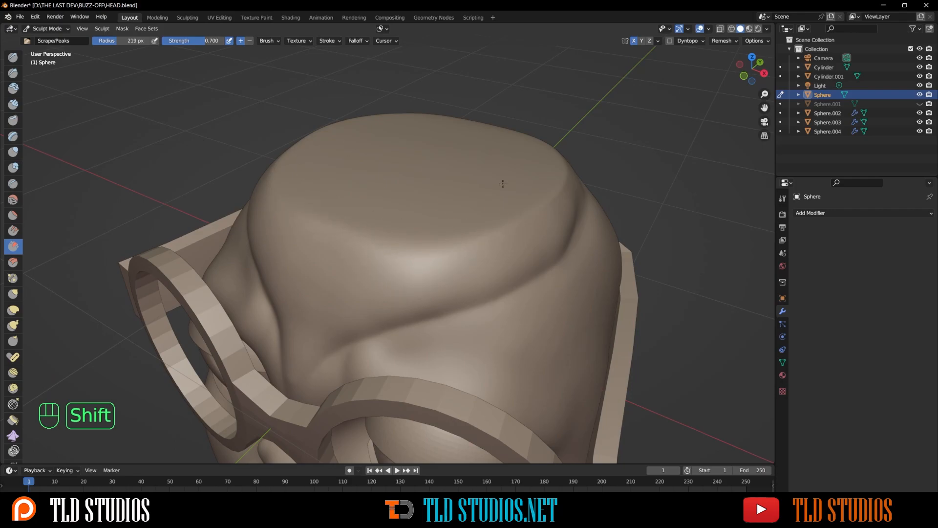
{"action": "middle_click_drag", "start_coordinate": [487, 233], "coordinate": [476, 266], "text": "alt"}
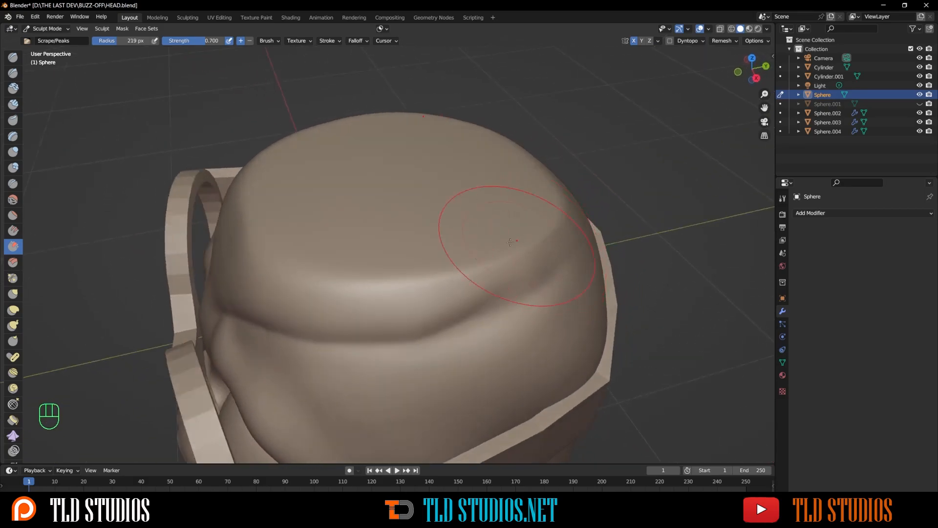
{"action": "middle_click_drag", "start_coordinate": [546, 221], "coordinate": [437, 267], "text": "alt"}
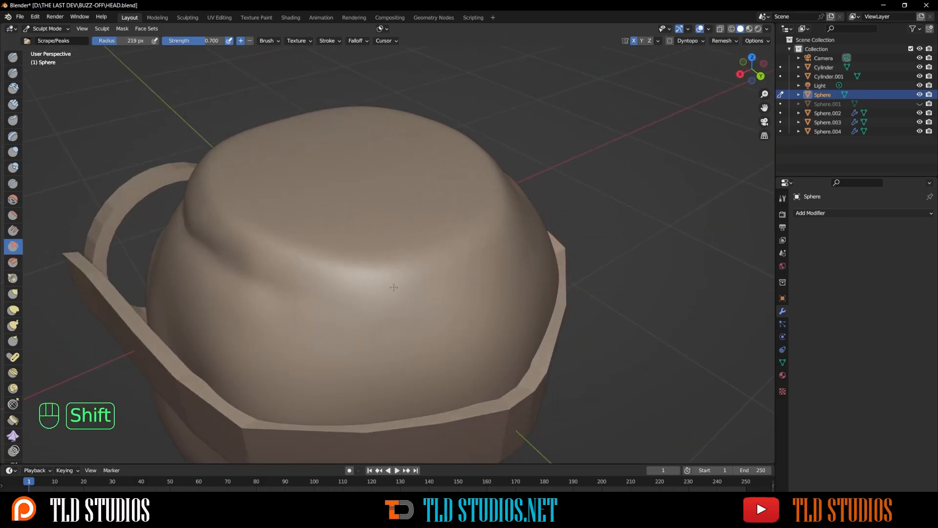
{"action": "middle_click_drag", "start_coordinate": [272, 272], "coordinate": [486, 209], "text": "alt"}
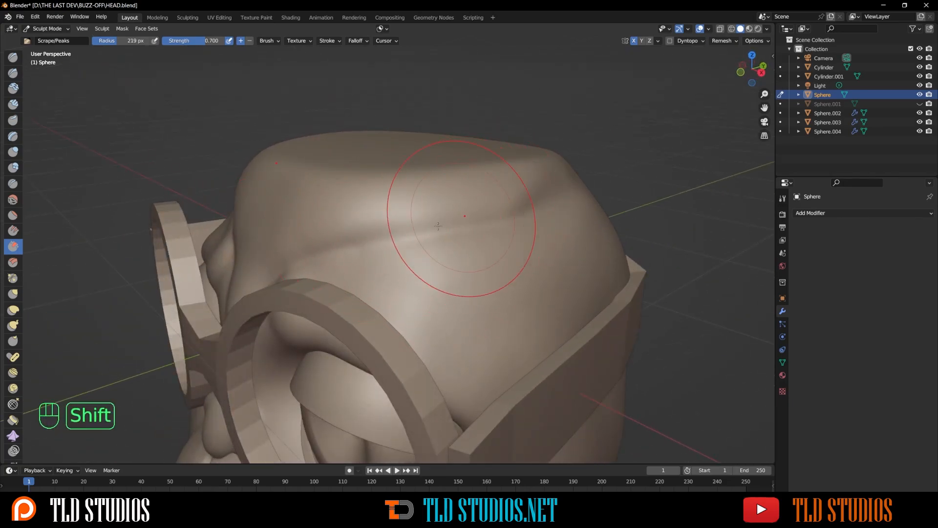
{"action": "left_click_drag", "start_coordinate": [520, 232], "coordinate": [533, 277], "text": "ctrl+alt"}
{"action": "mouse_move", "coordinate": [533, 277]}
{"action": "middle_mouse_down", "text": "ctrl+alt"}
{"action": "mouse_move", "coordinate": [498, 313]}
{"action": "mouse_move", "coordinate": [535, 306]}
{"action": "mouse_move", "coordinate": [529, 277]}
{"action": "middle_mouse_up", "text": "ctrl+alt"}
{"action": "left_click_drag", "start_coordinate": [529, 277], "coordinate": [512, 271], "text": "ctrl+alt"}
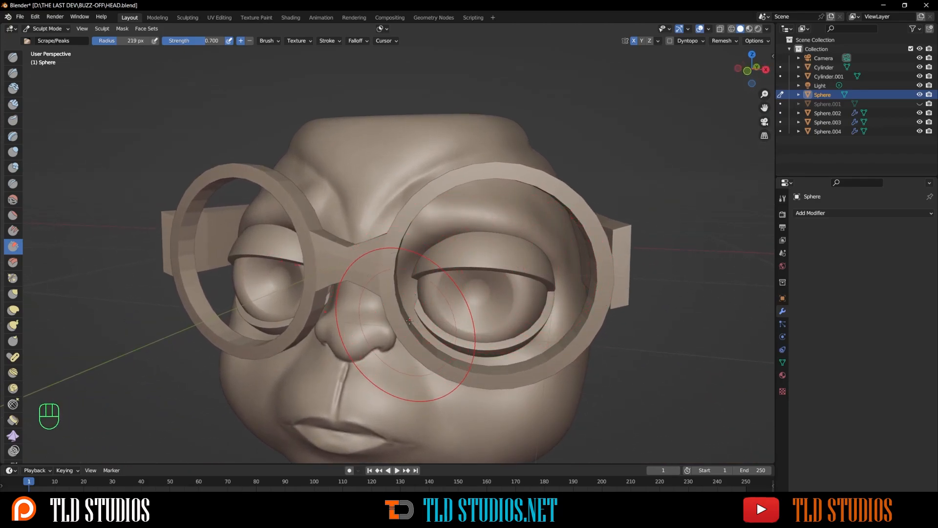
- Sharpen the creases around the nose and nostrils with Draw Sharp, reducing the radius to 84 px and 56 px
{"action": "scroll", "coordinate": [408, 321], "scroll_direction": "up", "scroll_amount": 1}
{"action": "key", "text": "shift+x"}
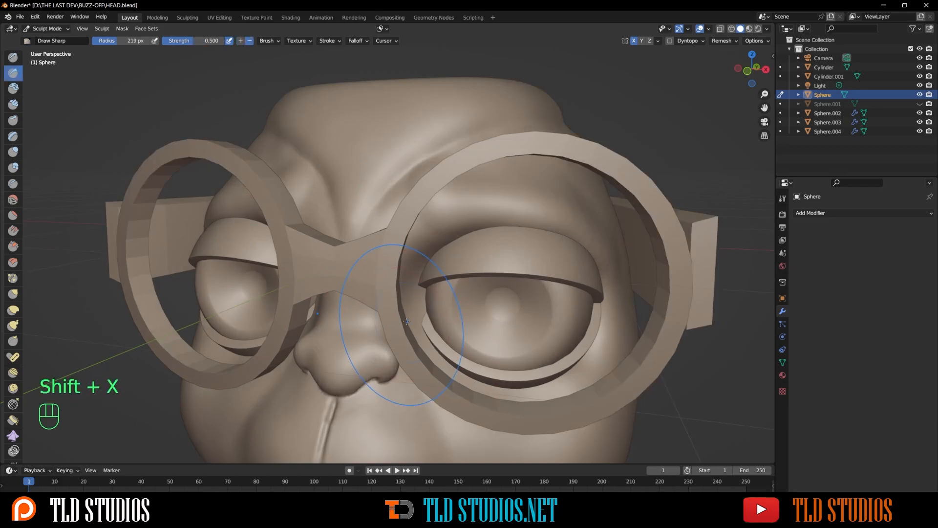
{"action": "middle_click_drag", "start_coordinate": [369, 326], "coordinate": [435, 345], "text": "alt"}
{"action": "key", "text": "f"}
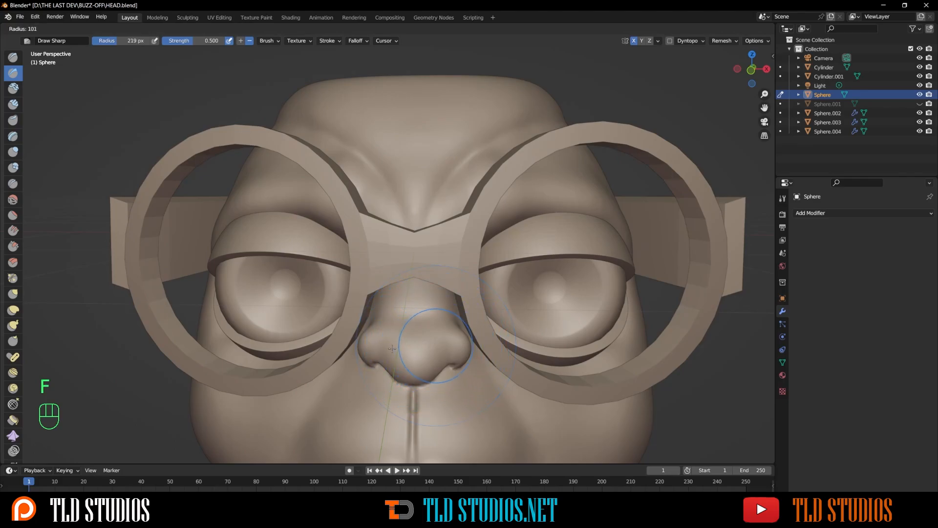
{"action": "left_click", "coordinate": [392, 346]}
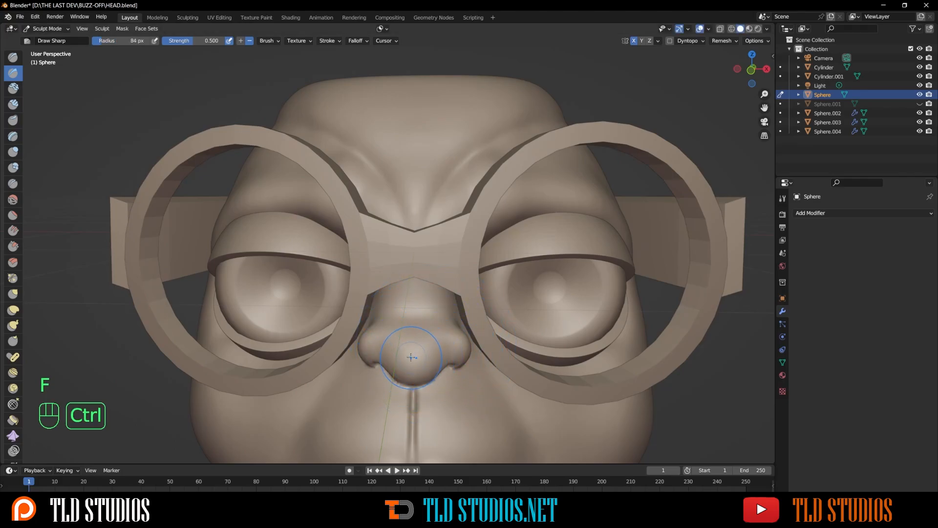
{"action": "key", "text": "f"}
{"action": "left_click", "coordinate": [407, 350]}
{"action": "key", "text": "ctrl"}
{"action": "mouse_move", "coordinate": [473, 318]}
{"action": "middle_mouse_down", "text": "alt"}
{"action": "mouse_move", "coordinate": [437, 320]}
{"action": "mouse_move", "coordinate": [476, 353]}
{"action": "mouse_move", "coordinate": [481, 344]}
{"action": "mouse_move", "coordinate": [447, 355]}
{"action": "mouse_move", "coordinate": [468, 385]}
{"action": "mouse_move", "coordinate": [482, 347]}
{"action": "middle_mouse_up", "text": "alt"}
{"action": "key", "text": "ctrl"}
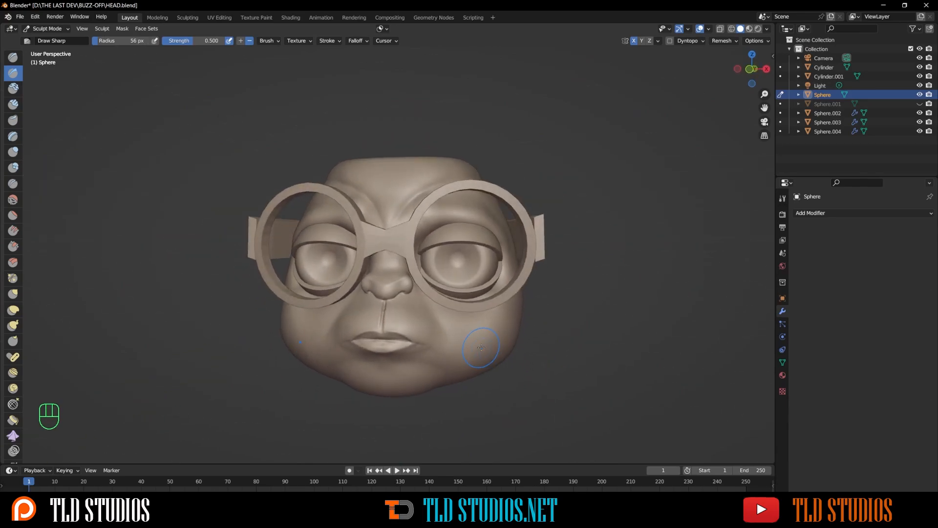
- Return to Object Mode and hide the glasses frame and its side arms
{"action": "left_click", "coordinate": [45, 29]}
{"action": "left_click", "coordinate": [49, 38]}
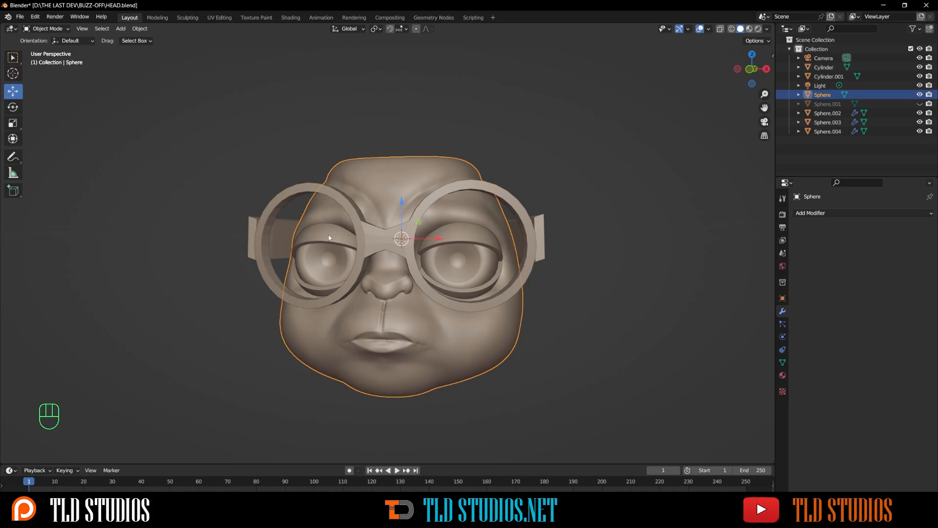
{"action": "left_click", "coordinate": [373, 243]}
{"action": "key", "text": "h"}
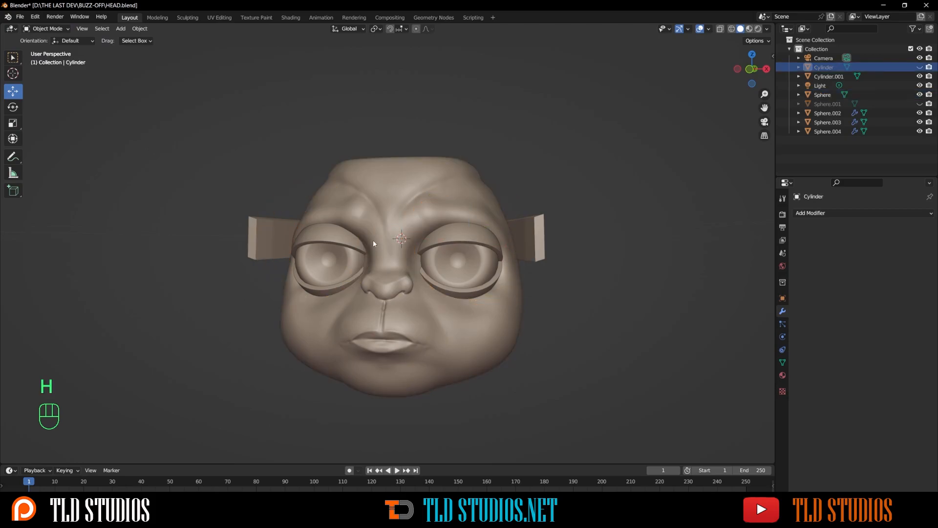
{"action": "key", "text": "ctrl+z"}
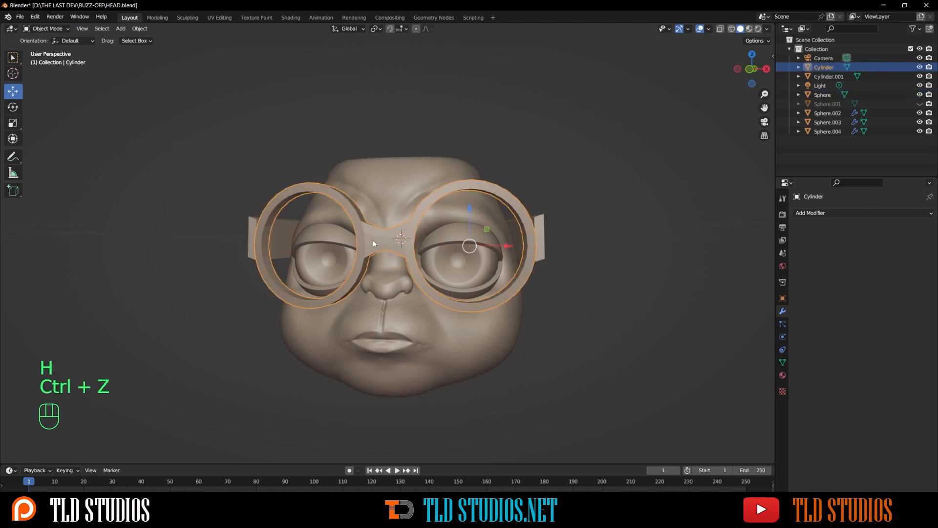
{"action": "key", "text": "h"}
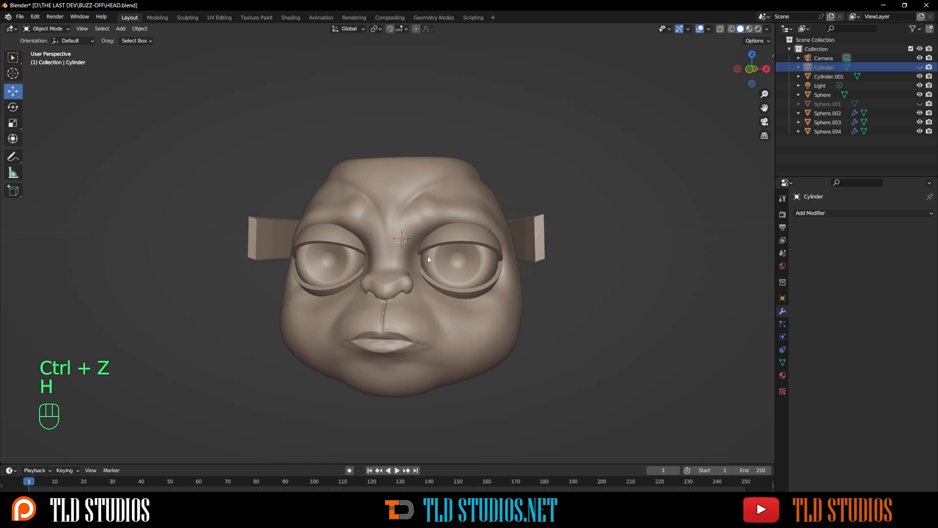
{"action": "left_click", "coordinate": [514, 246]}
{"action": "key", "text": "h"}
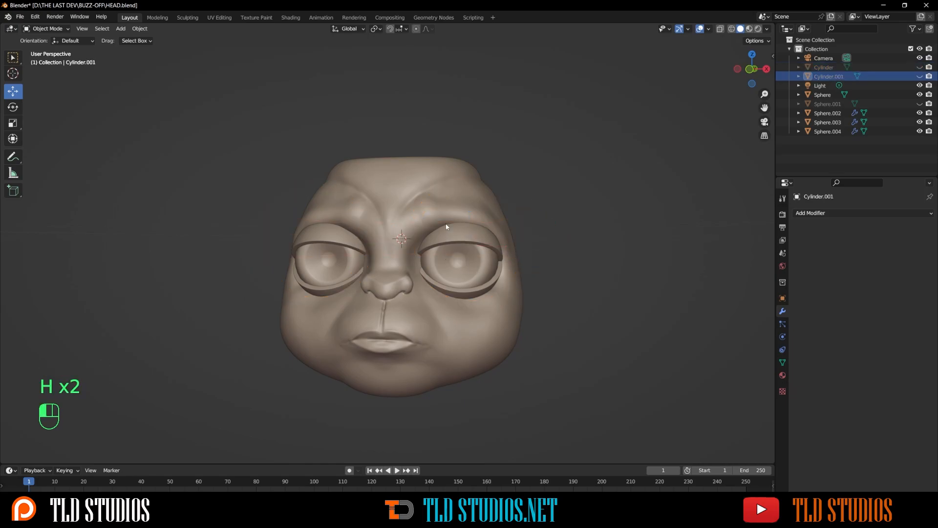
- Apply the Mirror modifier on the upper eyelids
{"action": "left_click", "coordinate": [458, 240]}
{"action": "left_click", "coordinate": [504, 257]}
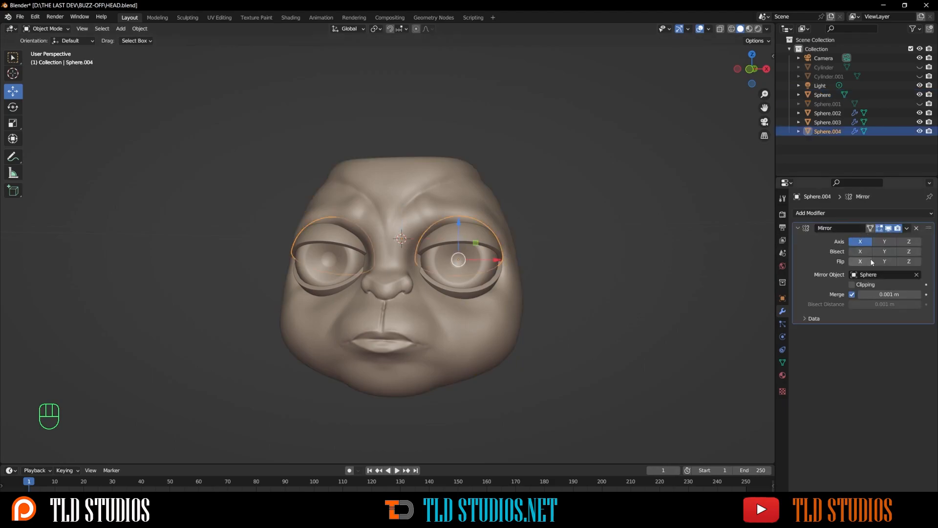
{"action": "left_click", "coordinate": [907, 229]}
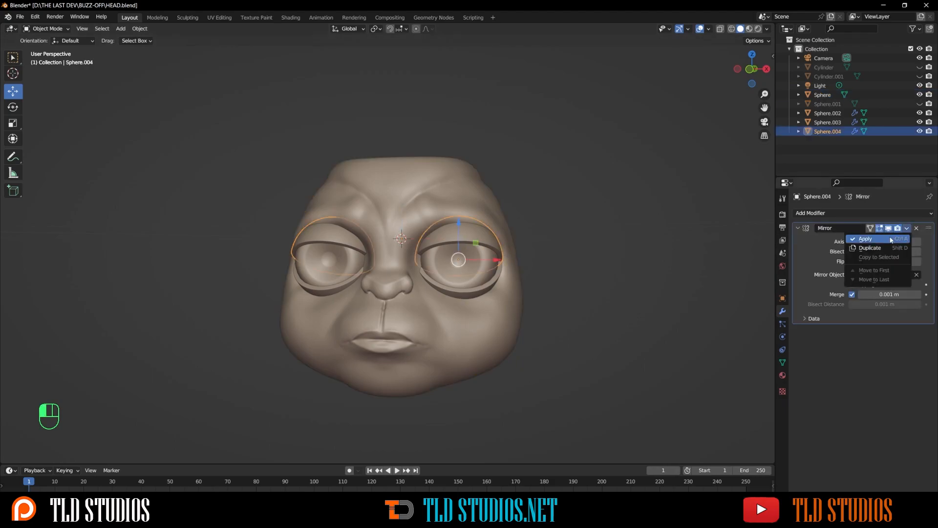
{"action": "left_click", "coordinate": [726, 211]}
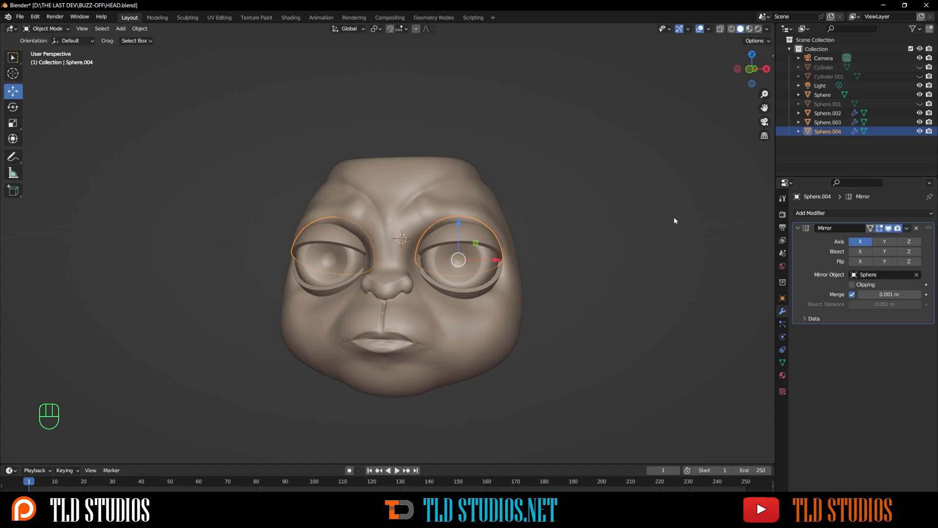
{"action": "left_click", "coordinate": [466, 237]}
{"action": "scroll", "coordinate": [468, 240], "scroll_direction": "up", "scroll_amount": 3}
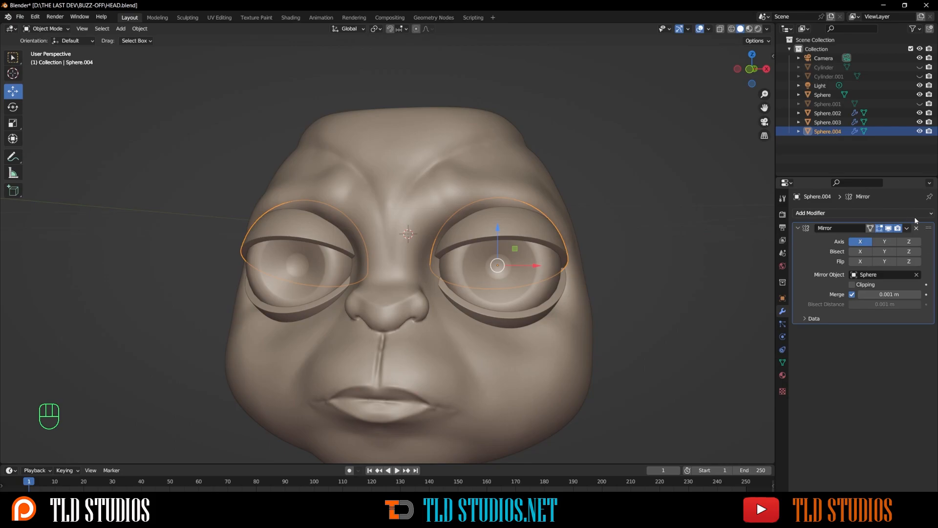
{"action": "left_click", "coordinate": [907, 230]}
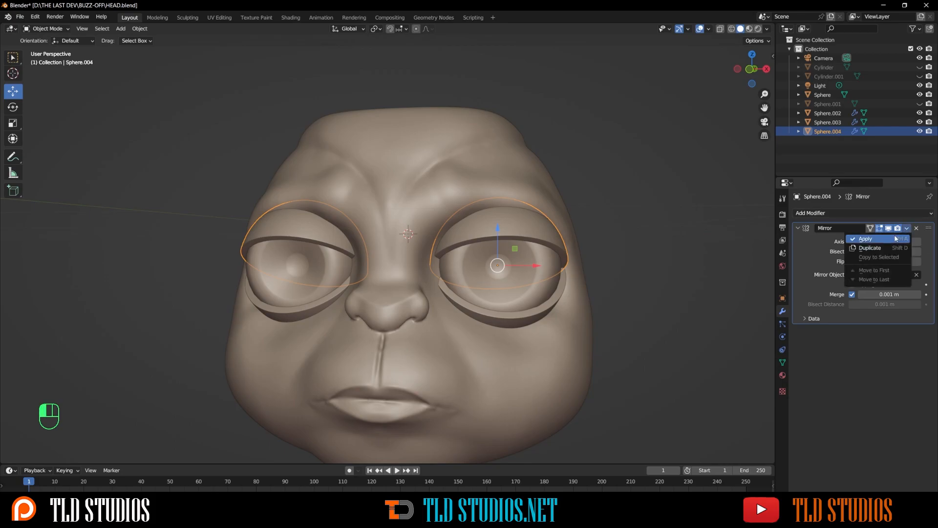
{"action": "left_click", "coordinate": [893, 236]}
- Apply the Mirror modifier on the lower eyelids
{"action": "left_click", "coordinate": [543, 313]}
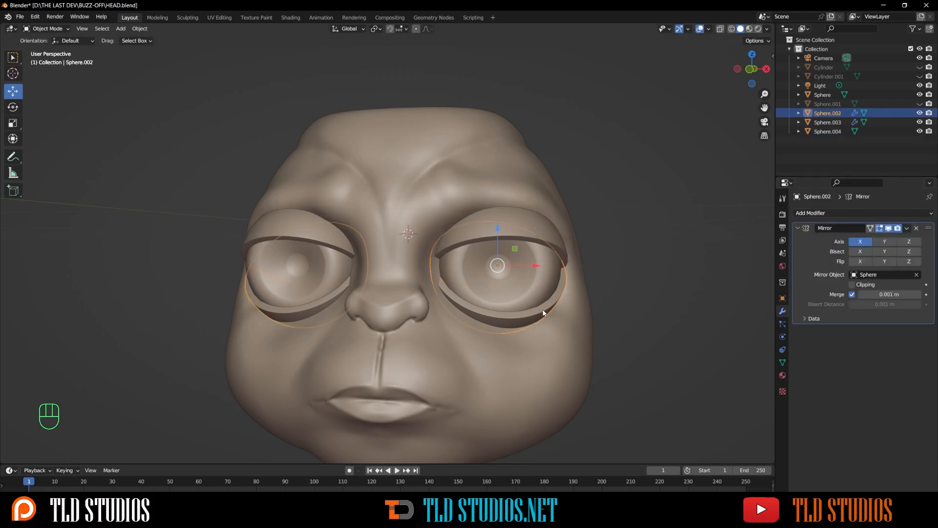
{"action": "left_click", "coordinate": [907, 228]}
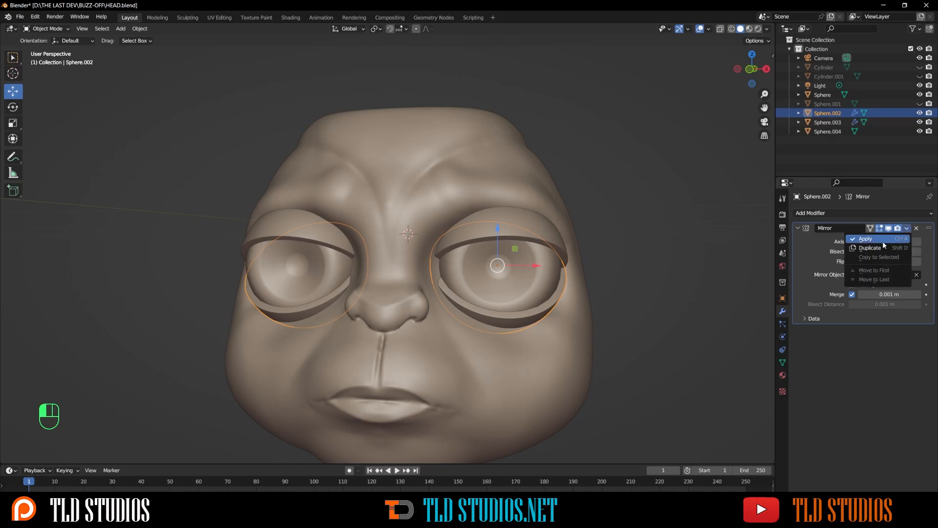
{"action": "left_click", "coordinate": [882, 238]}
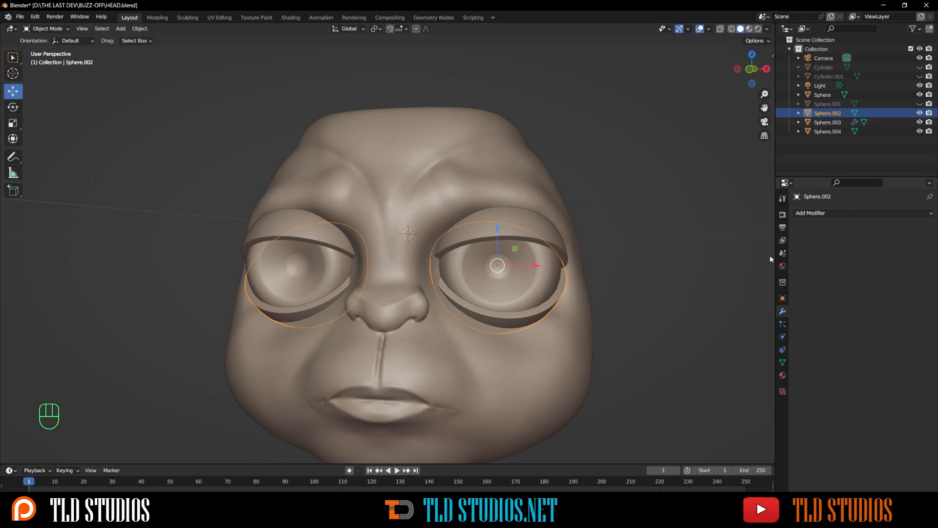
- Join the upper and lower eyelids into one object
{"action": "left_click", "coordinate": [532, 235], "text": "shift"}
{"action": "left_click", "coordinate": [509, 320], "text": "shift"}
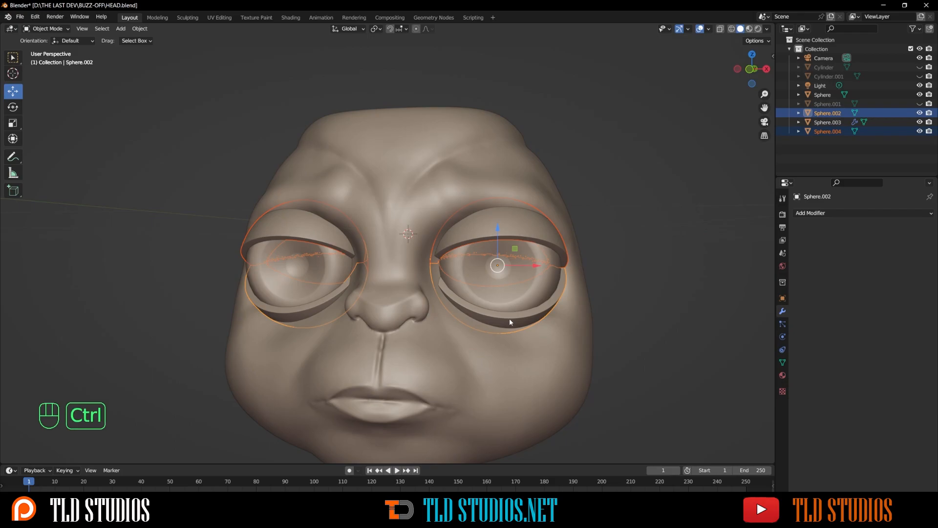
{"action": "key", "text": "ctrl+j"}
{"action": "key", "text": "shift+q"}
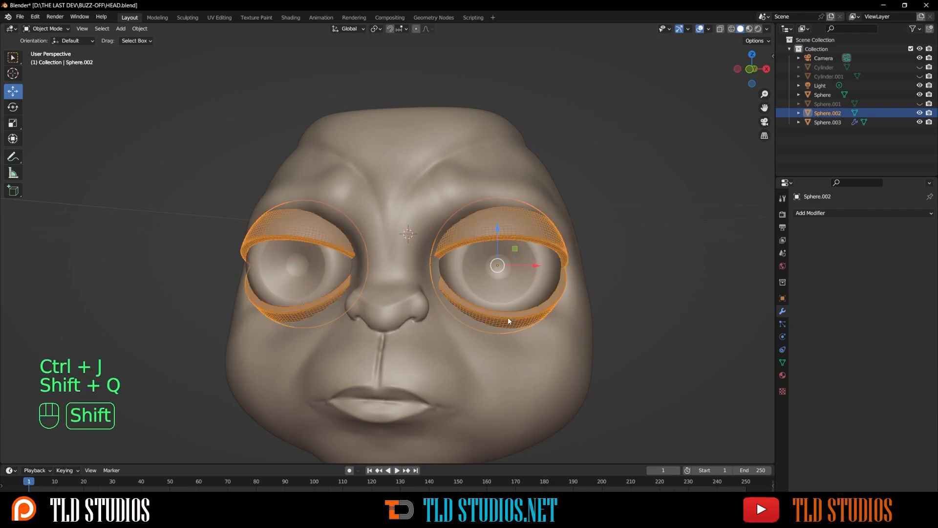
{"action": "key", "text": "shift+q"}
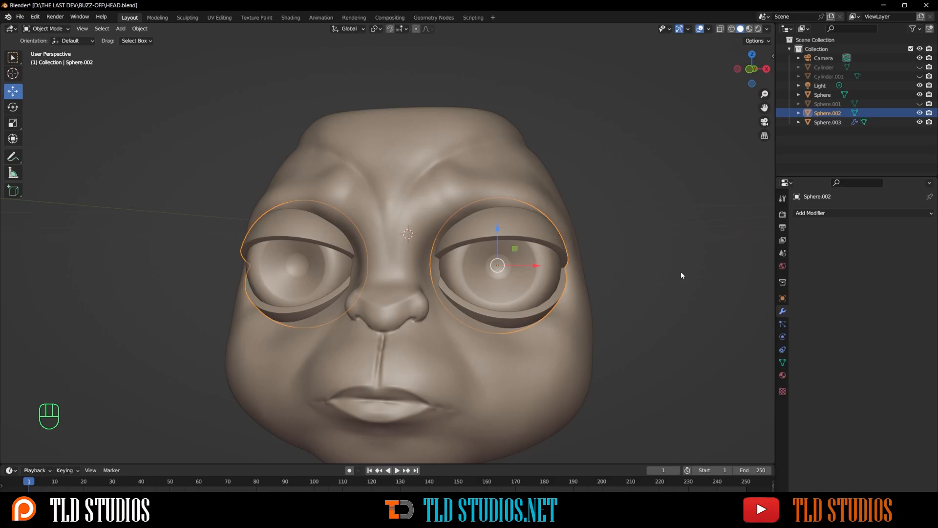
- Add a Subdivision Surface modifier with viewport level 2 to the joined eyelids and apply it
{"action": "left_click", "coordinate": [809, 213]}
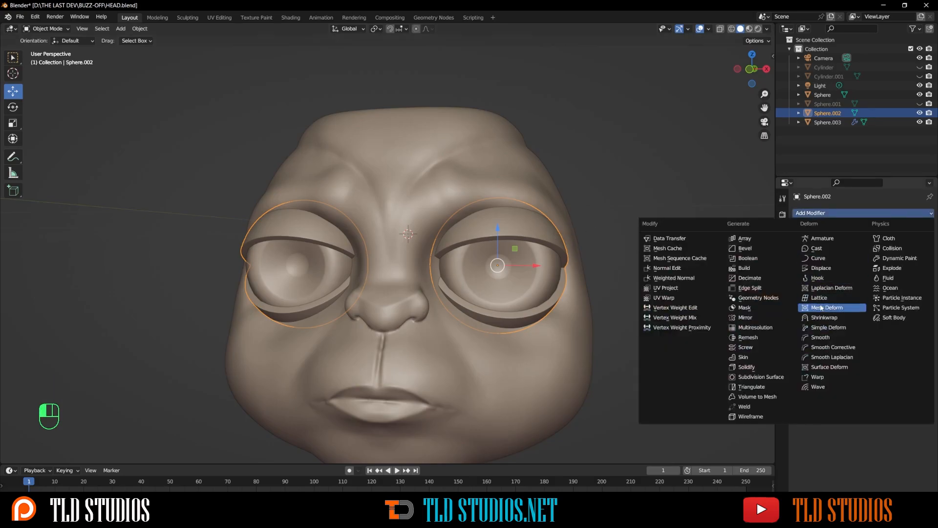
{"action": "left_click", "coordinate": [767, 377]}
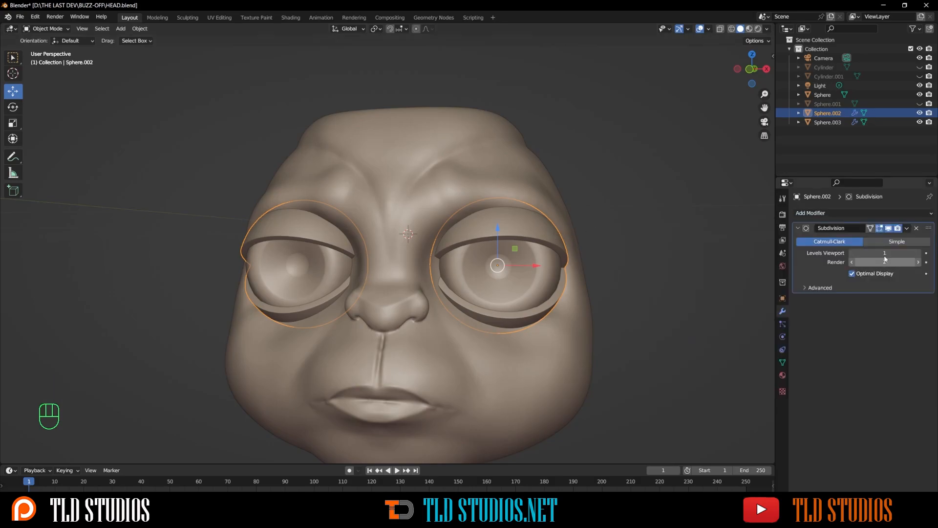
{"action": "left_click", "coordinate": [918, 253]}
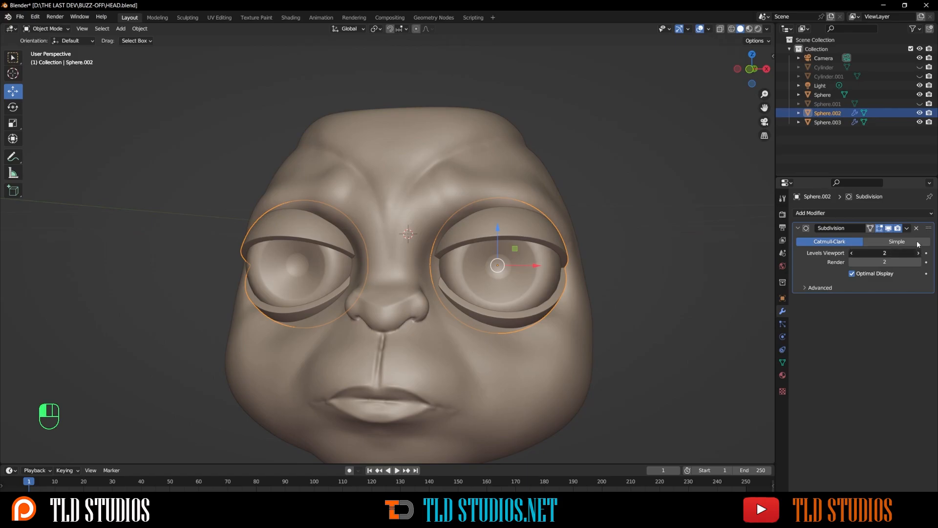
{"action": "left_click", "coordinate": [907, 228]}
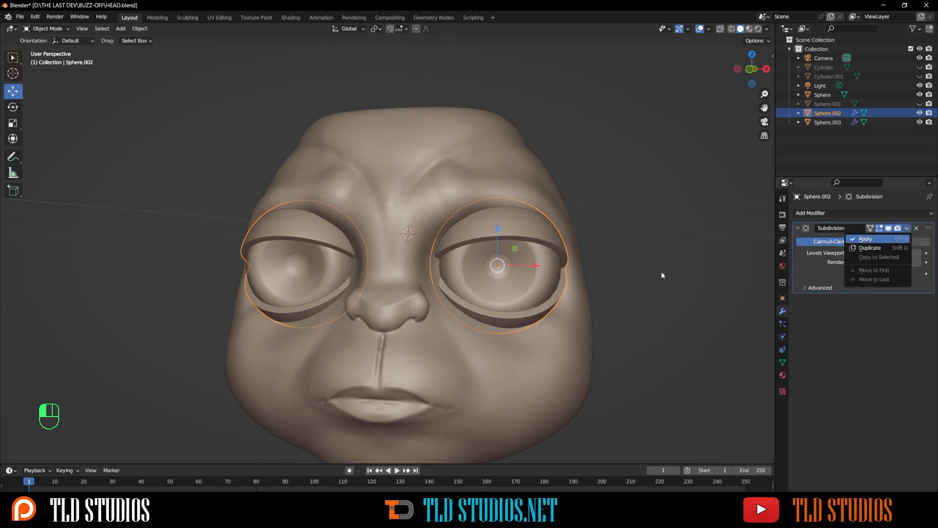
{"action": "key", "text": "Return"}
{"action": "left_click", "coordinate": [636, 270]}
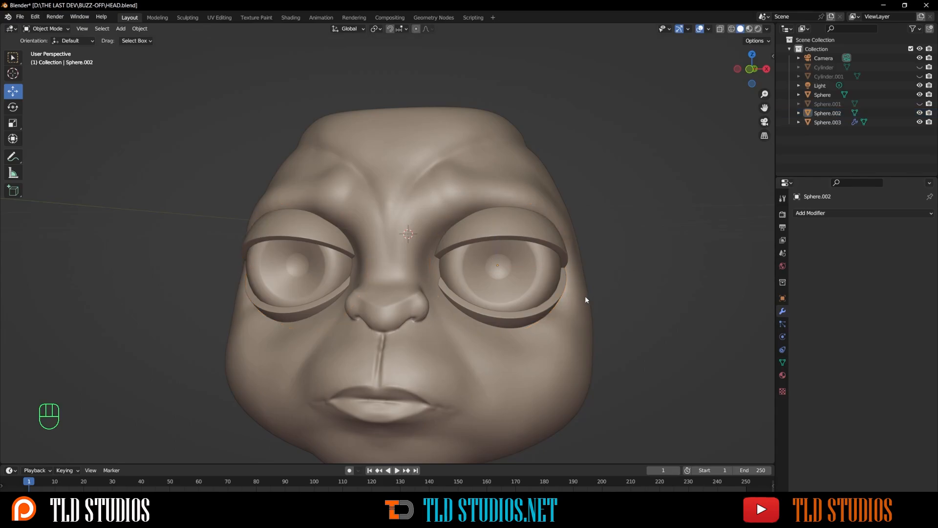
- Join the eyelids into the head mesh and apply the combined object's scale
{"action": "left_click", "coordinate": [577, 299]}
{"action": "left_click", "coordinate": [546, 312]}
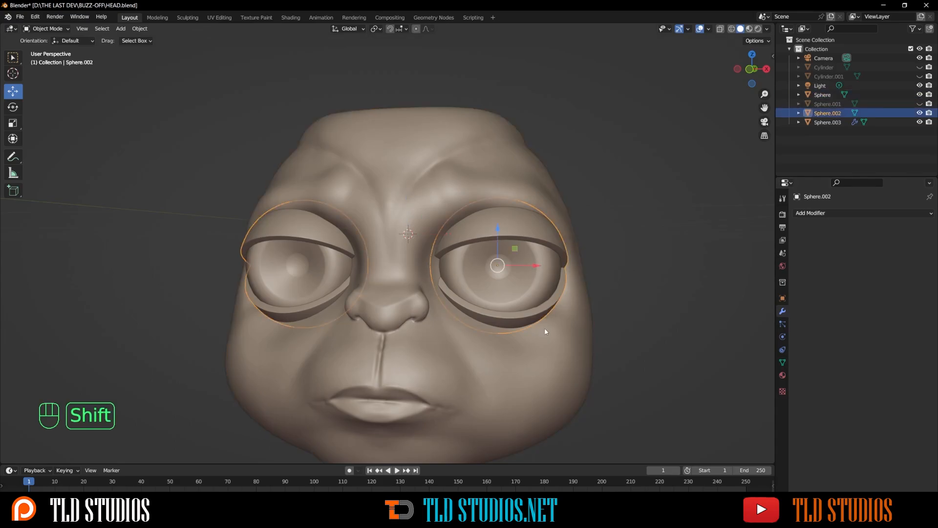
{"action": "left_click", "coordinate": [541, 338], "text": "shift"}
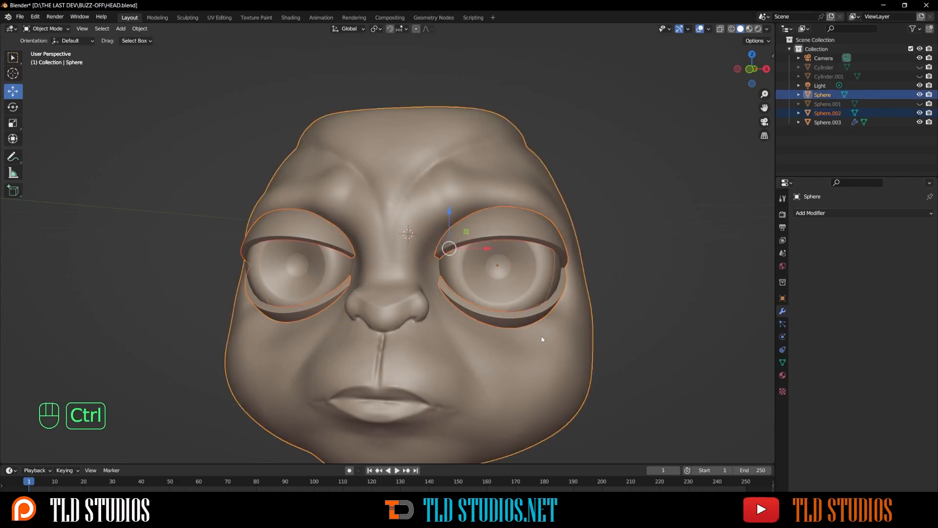
{"action": "key", "text": "ctrl+j"}
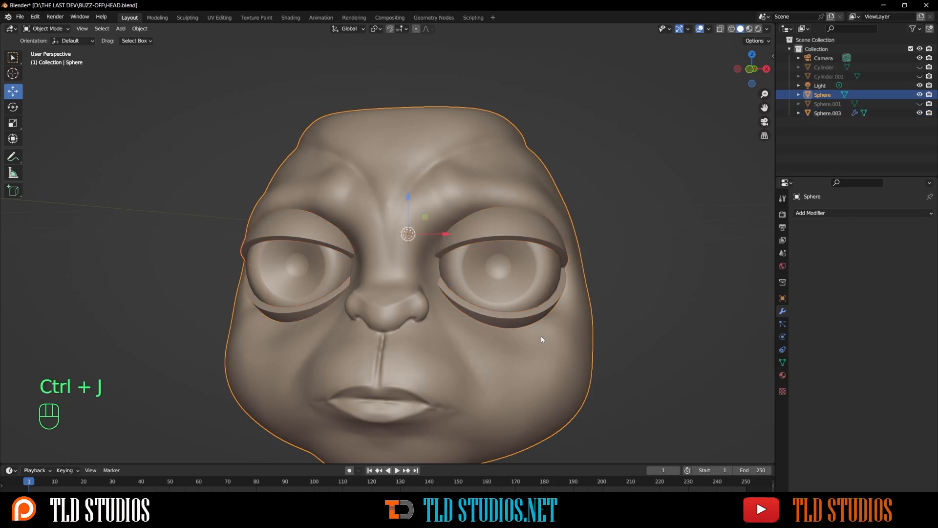
{"action": "key", "text": "ctrl+a"}
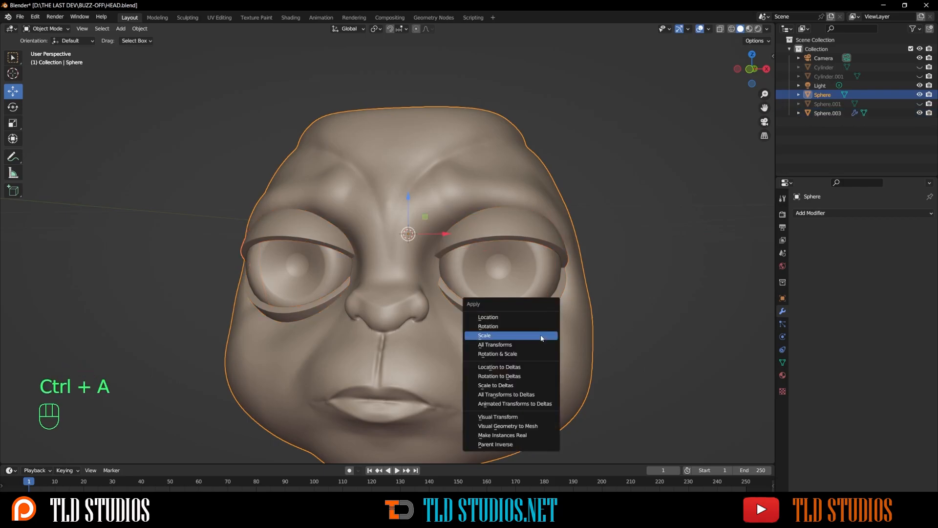
{"action": "left_click", "coordinate": [541, 335]}
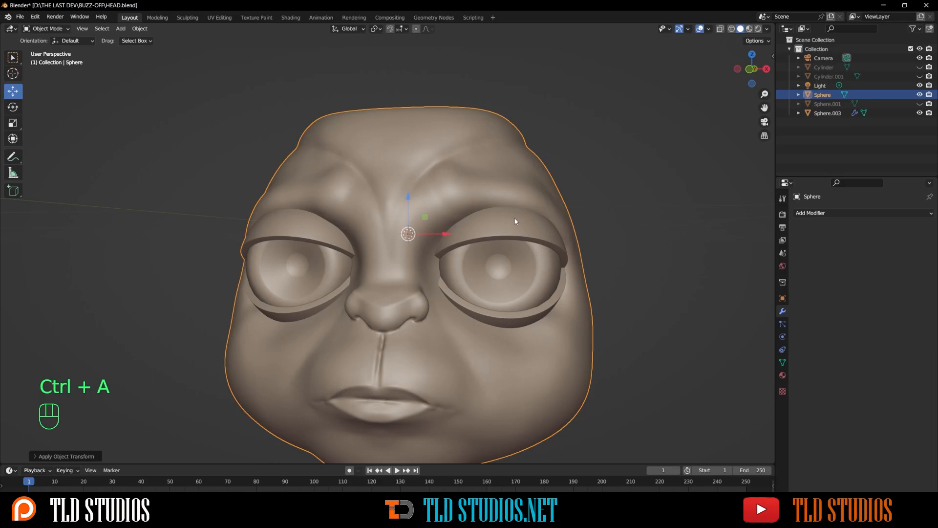
- Voxel remesh the joined head in Sculpt Mode with a voxel size of 0.0075 m
{"action": "left_click", "coordinate": [52, 30]}
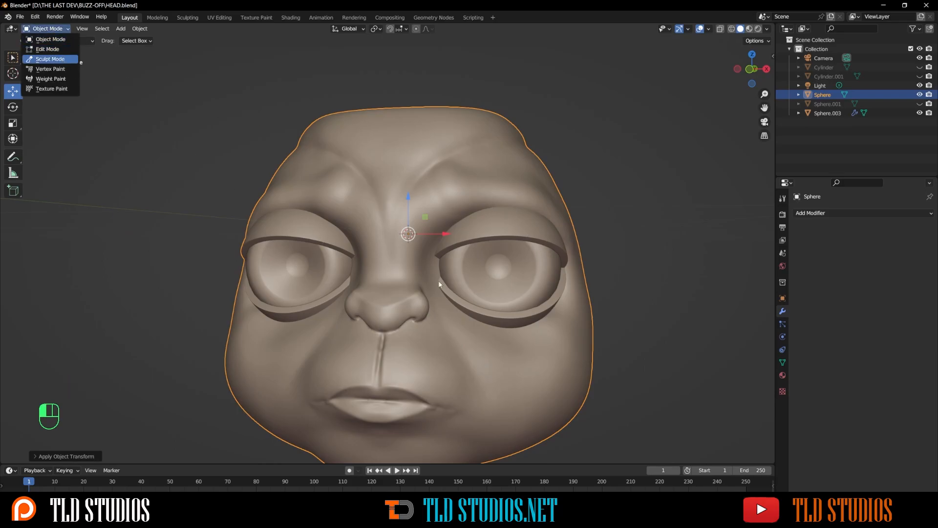
{"action": "scroll", "coordinate": [460, 264], "scroll_direction": "down", "scroll_amount": 3}
{"action": "scroll", "coordinate": [464, 259], "scroll_direction": "up", "scroll_amount": 4}
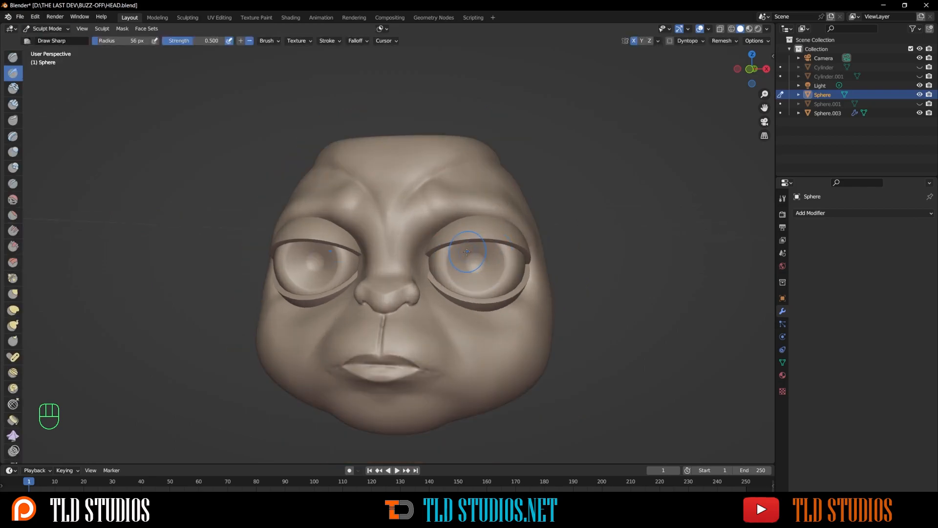
{"action": "scroll", "coordinate": [471, 252], "scroll_direction": "down", "scroll_amount": 1}
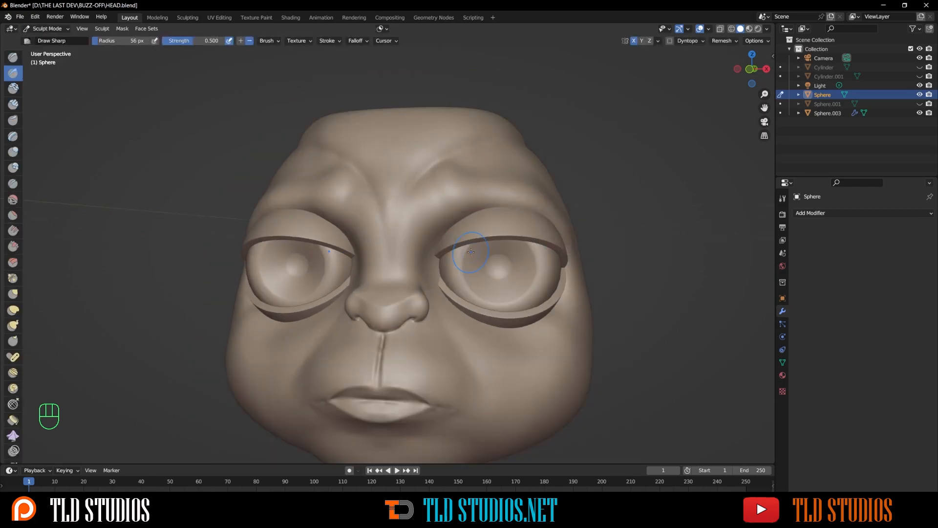
{"action": "key", "text": "shift+q"}
{"action": "key", "text": "shift+q"}
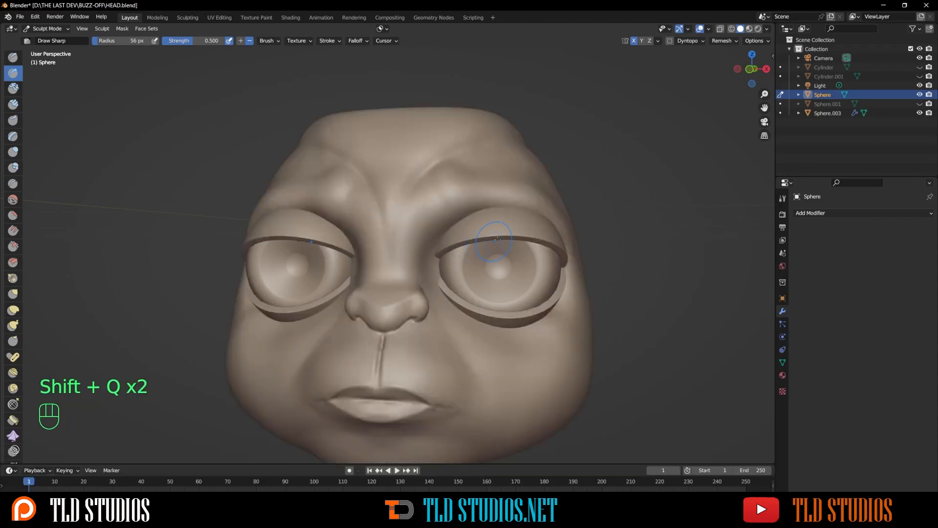
{"action": "left_click", "coordinate": [722, 41]}
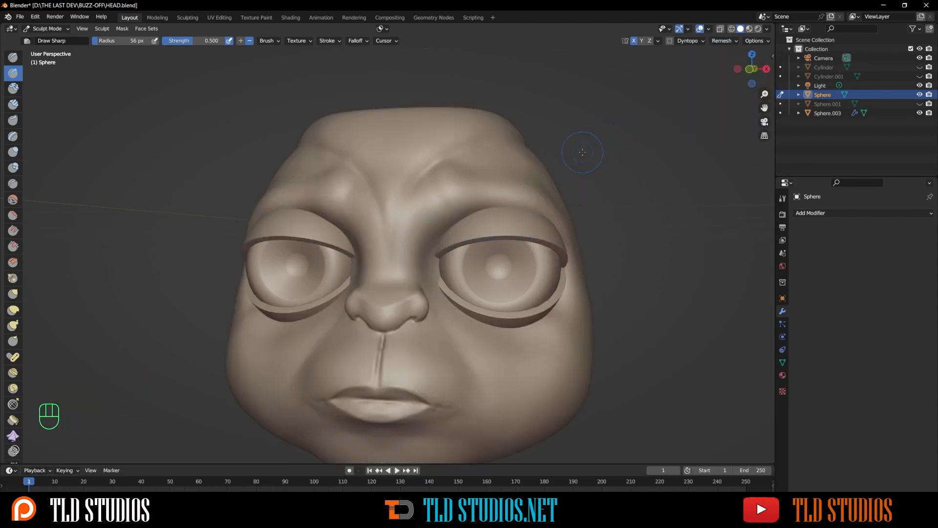
{"action": "key", "text": "r"}
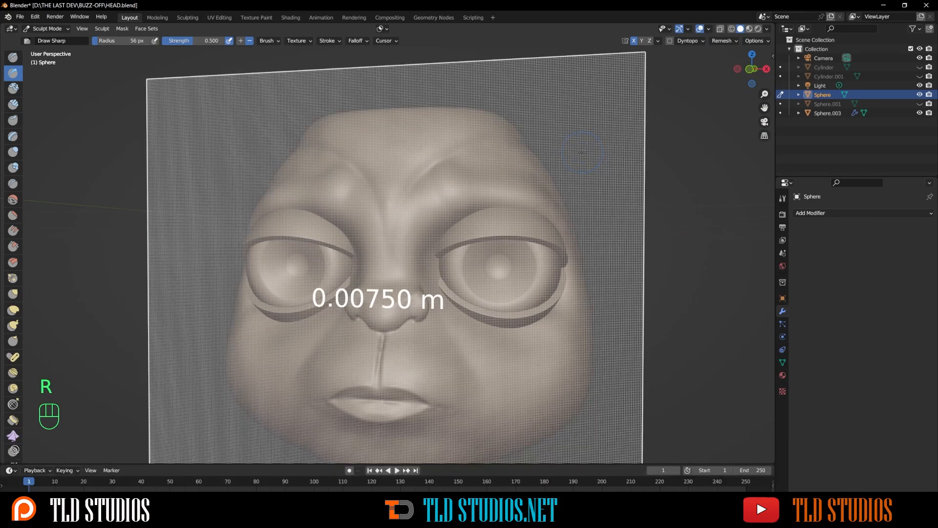
{"action": "left_click", "coordinate": [583, 152]}
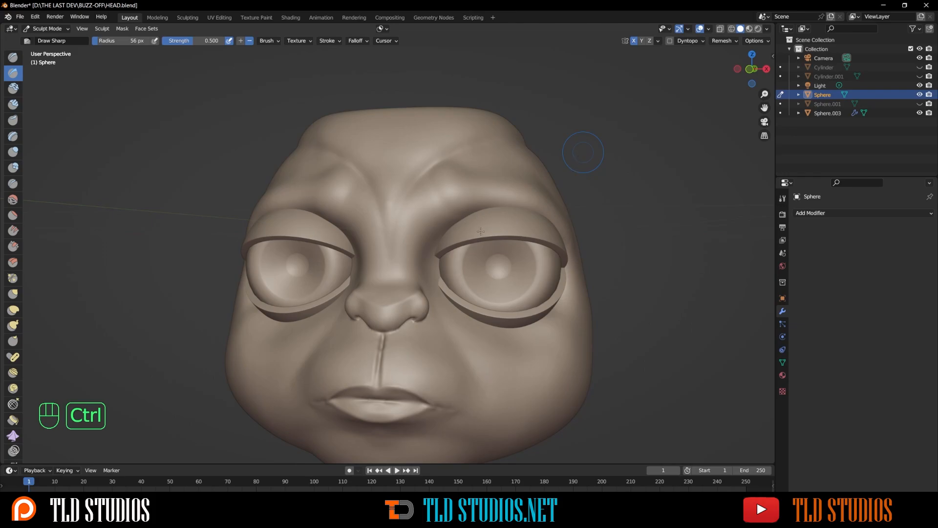
- Smooth the seams where the upper and lower eyelids meet the face, including around the inner and outer eye corners
{"action": "scroll", "coordinate": [480, 231], "scroll_direction": "up", "scroll_amount": 3}
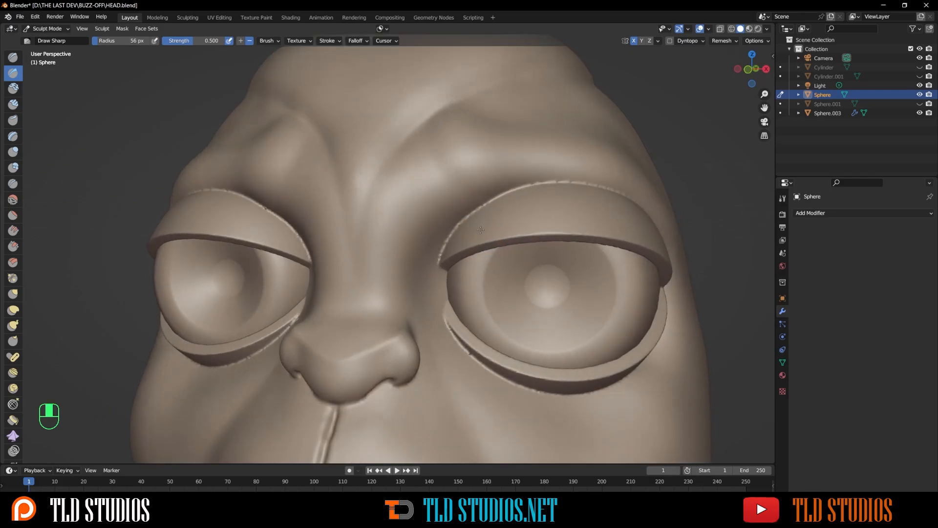
{"action": "middle_click_drag", "start_coordinate": [513, 314], "coordinate": [542, 326], "text": "alt"}
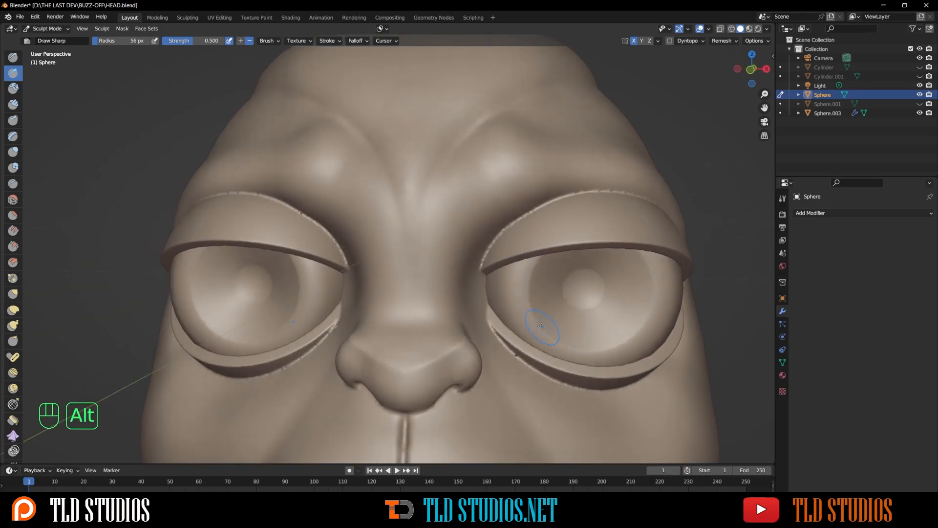
{"action": "mouse_move", "coordinate": [485, 248]}
{"action": "left_mouse_down", "text": "shift"}
{"action": "mouse_move", "coordinate": [569, 192]}
{"action": "mouse_move", "coordinate": [626, 192]}
{"action": "left_mouse_up", "text": "shift"}
{"action": "mouse_move", "coordinate": [624, 195]}
{"action": "middle_mouse_down", "text": "alt"}
{"action": "mouse_move", "coordinate": [552, 207]}
{"action": "mouse_move", "coordinate": [530, 237]}
{"action": "middle_mouse_up", "text": "alt"}
{"action": "left_click_drag", "start_coordinate": [530, 237], "coordinate": [590, 332], "text": "shift"}
{"action": "mouse_move", "coordinate": [574, 360]}
{"action": "middle_mouse_down", "text": "alt"}
{"action": "mouse_move", "coordinate": [592, 348]}
{"action": "mouse_move", "coordinate": [561, 335]}
{"action": "middle_mouse_up", "text": "alt"}
{"action": "left_click_drag", "start_coordinate": [352, 306], "coordinate": [403, 328], "text": "shift"}
{"action": "mouse_move", "coordinate": [452, 354]}
{"action": "left_mouse_down", "text": "shift"}
{"action": "mouse_move", "coordinate": [519, 335]}
{"action": "mouse_move", "coordinate": [593, 293]}
{"action": "left_mouse_up", "text": "shift"}
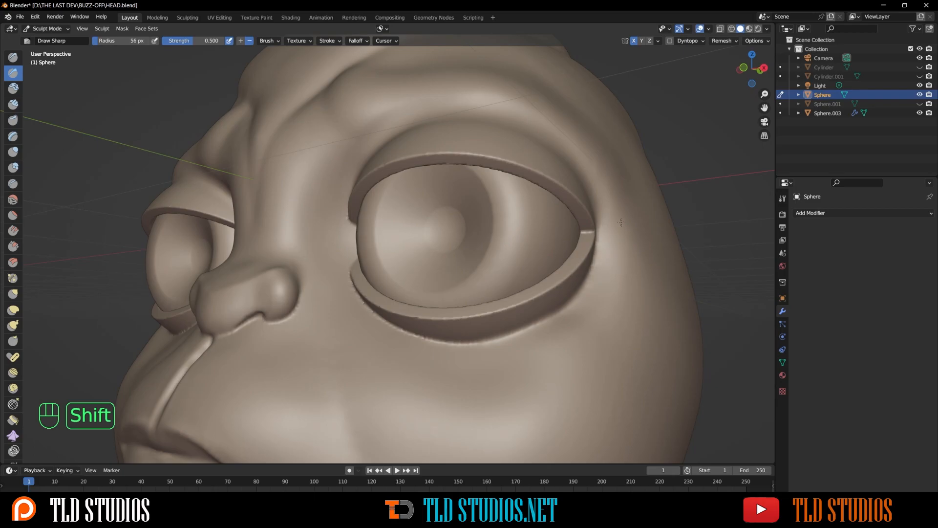
{"action": "left_click_drag", "start_coordinate": [580, 256], "coordinate": [584, 274], "text": "alt"}
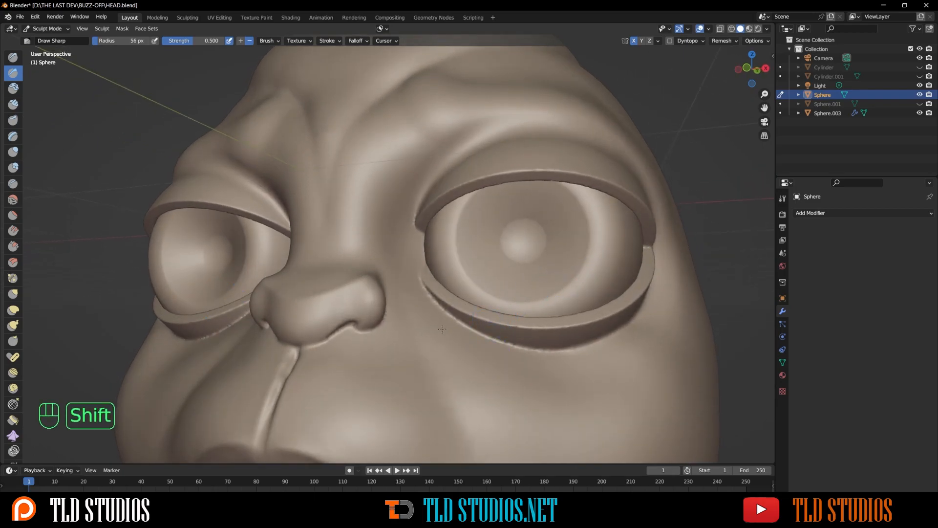
{"action": "mouse_move", "coordinate": [492, 361]}
{"action": "left_mouse_down", "text": "ctrl+alt"}
{"action": "mouse_move", "coordinate": [486, 328]}
{"action": "mouse_move", "coordinate": [483, 345]}
{"action": "left_mouse_up", "text": "ctrl+alt"}
{"action": "left_click_drag", "start_coordinate": [435, 232], "coordinate": [476, 154], "text": "shift"}
{"action": "left_click_drag", "start_coordinate": [572, 205], "coordinate": [556, 219], "text": "alt"}
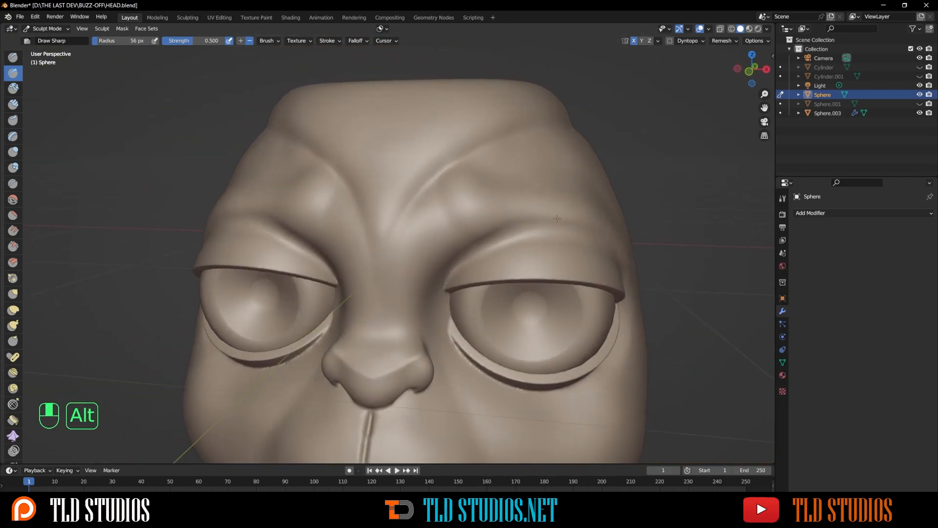
- Sculpt a row of raised bumps along the brows with the Inflate brush at a 76 px radius
{"action": "key", "text": "i"}
{"action": "key", "text": "f"}
{"action": "left_click", "coordinate": [515, 204]}
{"action": "left_click_drag", "start_coordinate": [529, 219], "coordinate": [512, 178]}
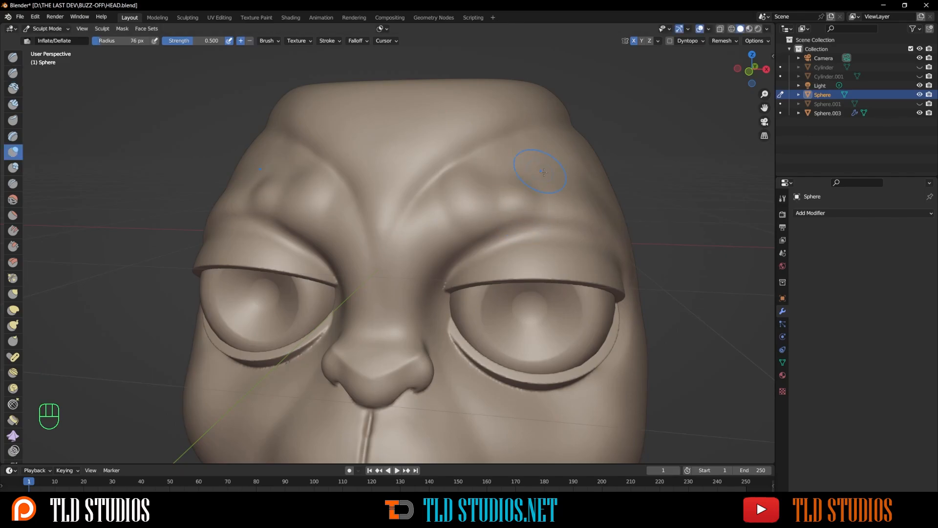
{"action": "left_click_drag", "start_coordinate": [553, 184], "coordinate": [521, 185]}
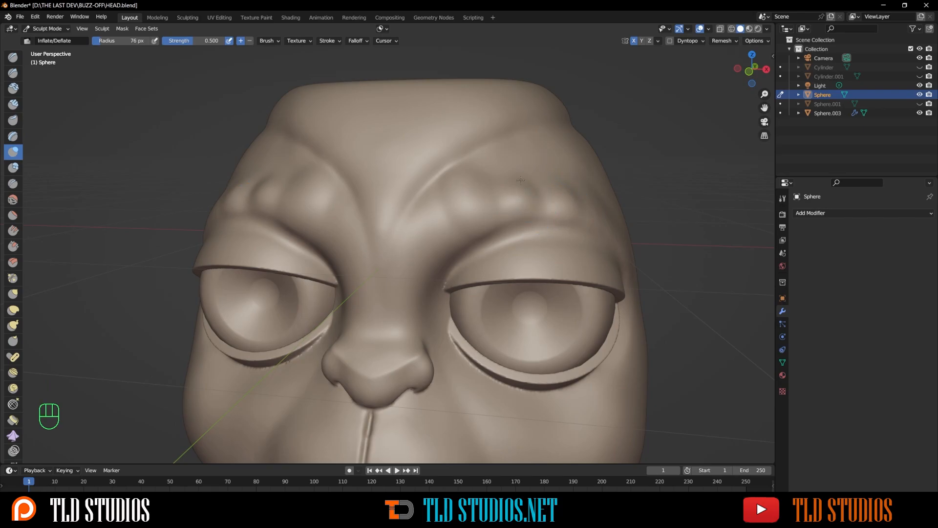
- Soften the creases at the corners of the mouth and the skin around the lips
{"action": "mouse_move", "coordinate": [579, 239]}
{"action": "middle_mouse_down", "text": "ctrl+alt"}
{"action": "mouse_move", "coordinate": [604, 223]}
{"action": "mouse_move", "coordinate": [604, 273]}
{"action": "mouse_move", "coordinate": [585, 299]}
{"action": "middle_mouse_up", "text": "ctrl+alt"}
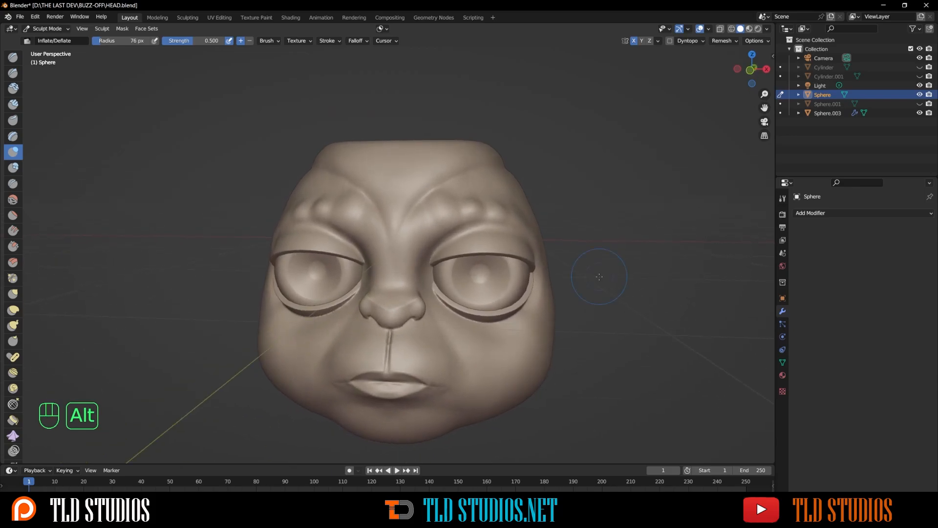
{"action": "middle_click_drag", "start_coordinate": [570, 333], "coordinate": [532, 328], "text": "ctrl+alt"}
{"action": "left_click_drag", "start_coordinate": [393, 389], "coordinate": [391, 394], "text": "shift"}
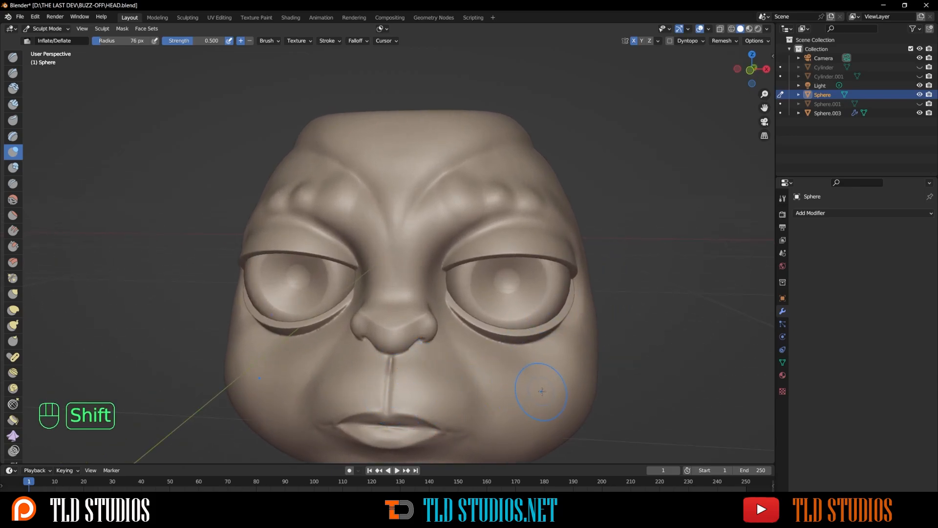
{"action": "key", "text": "ctrl+z"}
{"action": "mouse_move", "coordinate": [601, 352]}
{"action": "middle_mouse_down", "text": "alt+shift"}
{"action": "mouse_move", "coordinate": [630, 330]}
{"action": "mouse_move", "coordinate": [489, 274]}
{"action": "middle_mouse_up", "text": "alt+shift"}
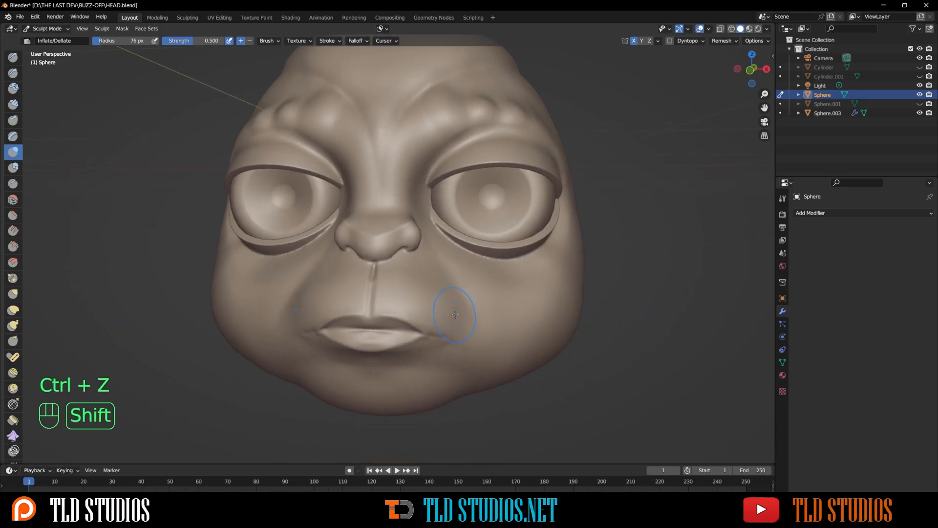
{"action": "key", "text": "ctrl+shift+z"}
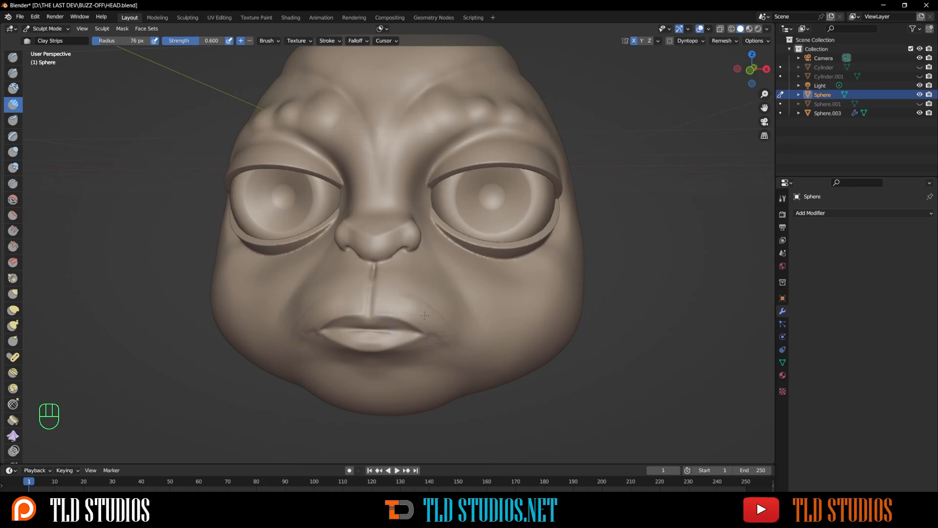
{"action": "key", "text": "shift"}
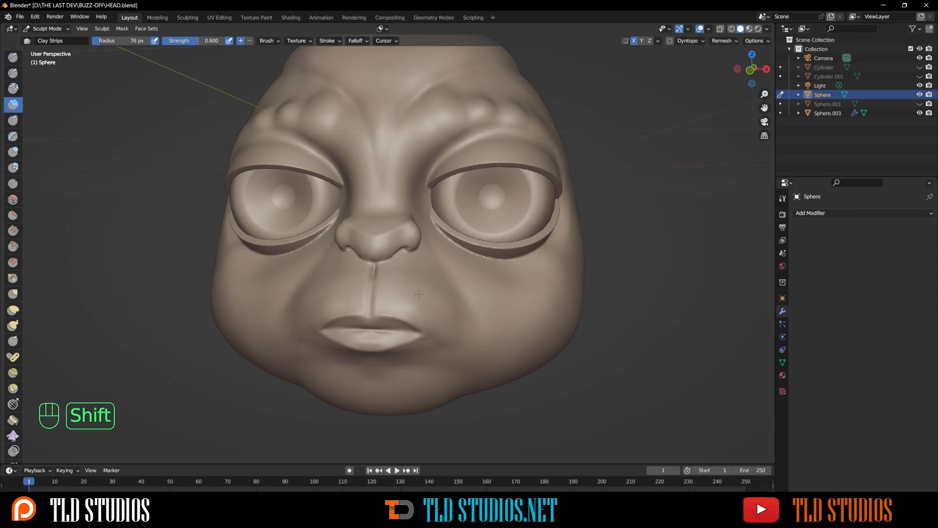
{"action": "middle_click_drag", "start_coordinate": [578, 317], "coordinate": [580, 306], "text": "ctrl"}
{"action": "key", "text": "shift"}
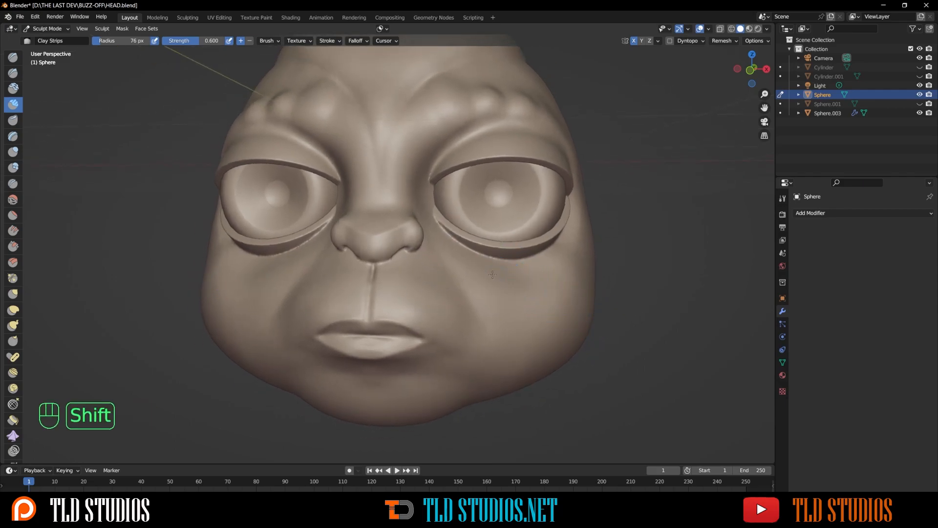
- Return the head from sculpting to Object Mode
{"action": "mouse_move", "coordinate": [628, 298]}
{"action": "middle_mouse_down", "text": "ctrl"}
{"action": "mouse_move", "coordinate": [624, 321]}
{"action": "mouse_move", "coordinate": [609, 300]}
{"action": "mouse_move", "coordinate": [620, 299]}
{"action": "middle_mouse_up", "text": "ctrl"}
{"action": "key", "text": "alt"}
{"action": "key", "text": "alt+h"}
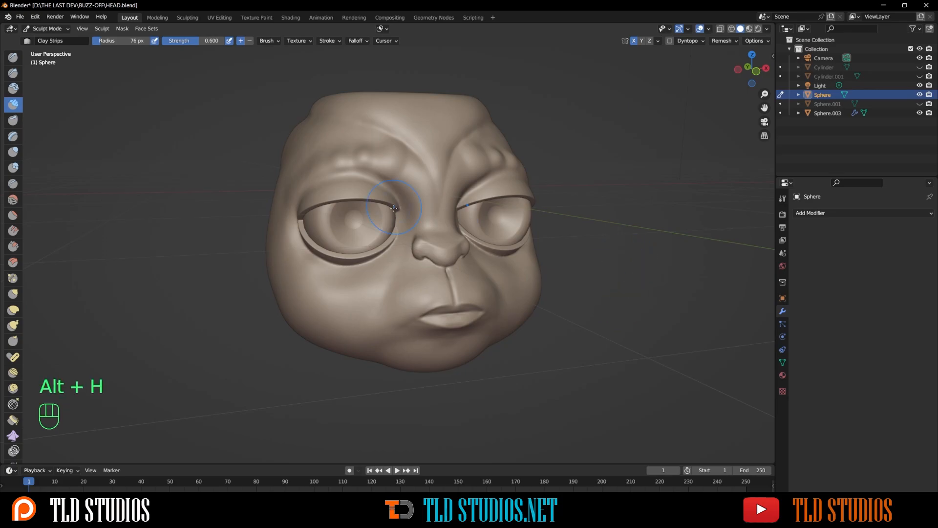
{"action": "left_click", "coordinate": [47, 29]}
{"action": "left_click", "coordinate": [49, 41]}
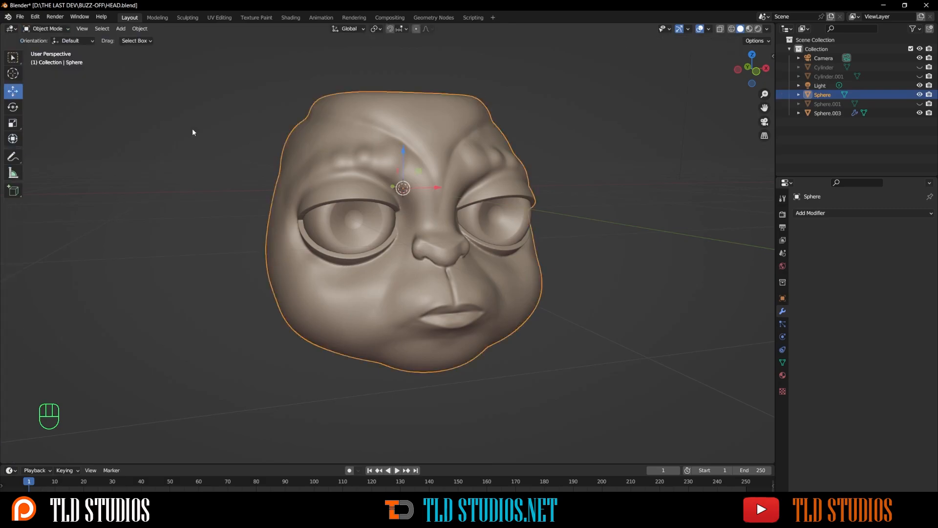
{"action": "middle_click_drag", "start_coordinate": [642, 186], "coordinate": [625, 181]}
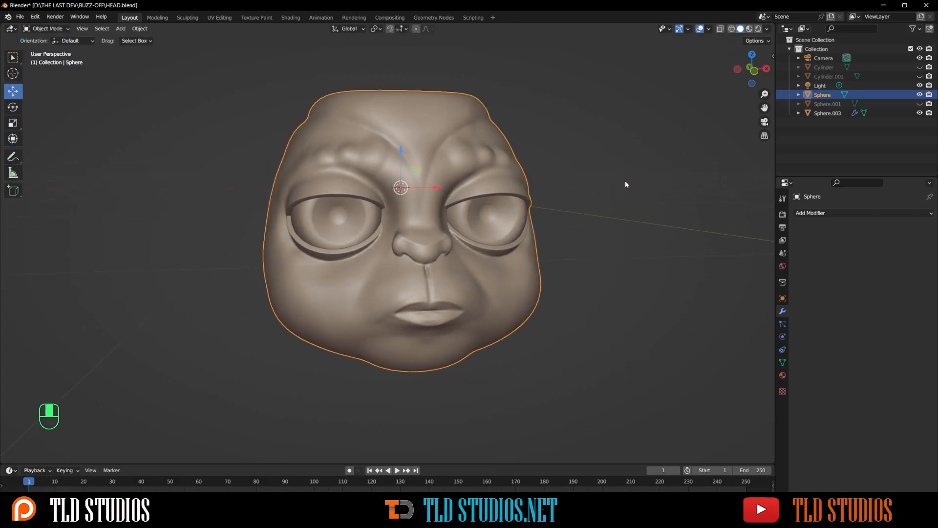
{"action": "key", "text": "alt+h"}
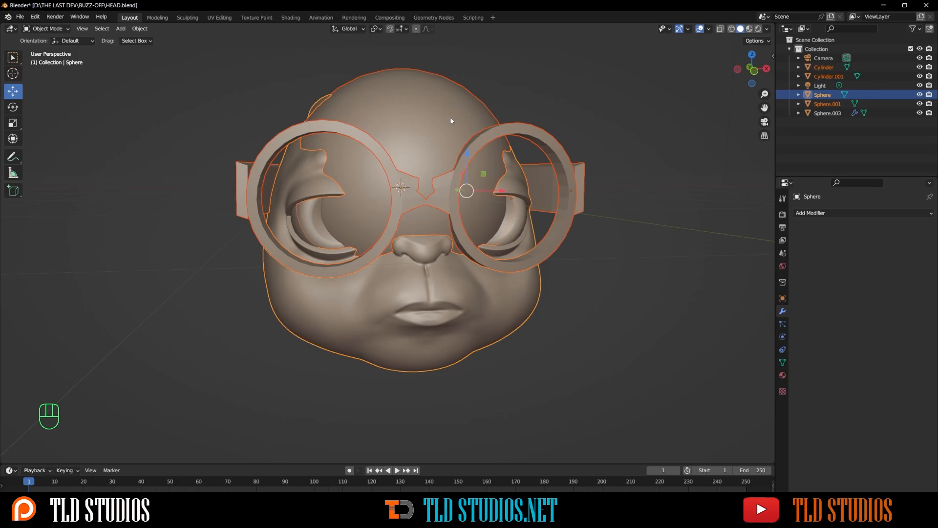
{"action": "key", "text": "ctrl+z"}
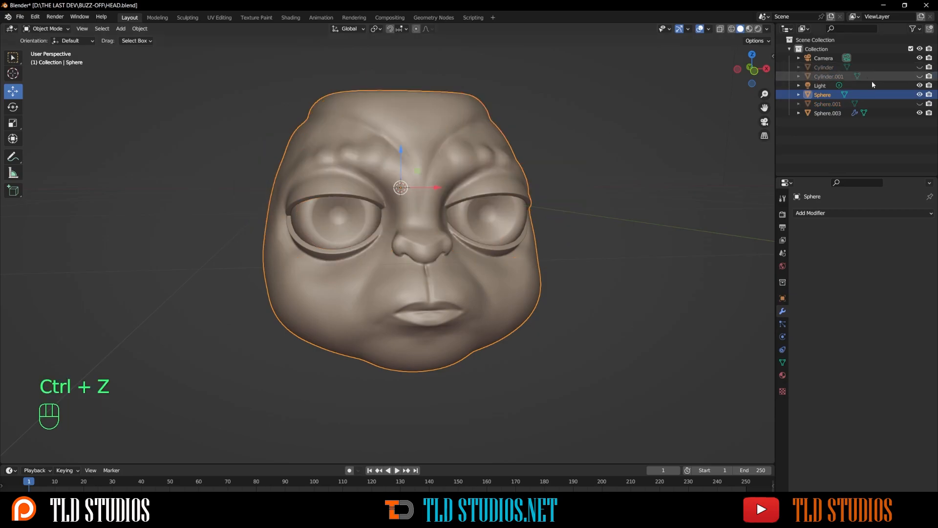
{"action": "left_click", "coordinate": [919, 104]}
{"action": "left_click", "coordinate": [919, 106]}
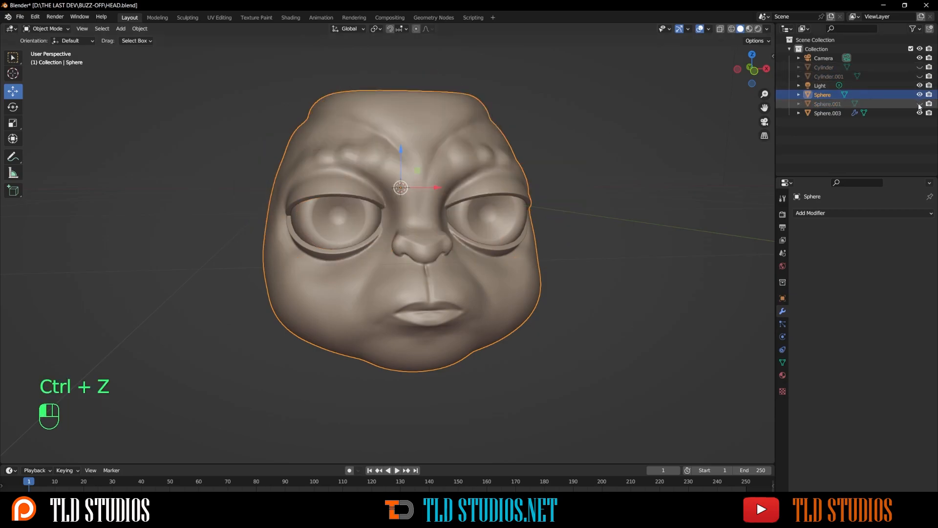
- Unhide the glasses frame (Cylinder) and its side arms (Cylinder.001)
{"action": "left_click", "coordinate": [920, 76]}
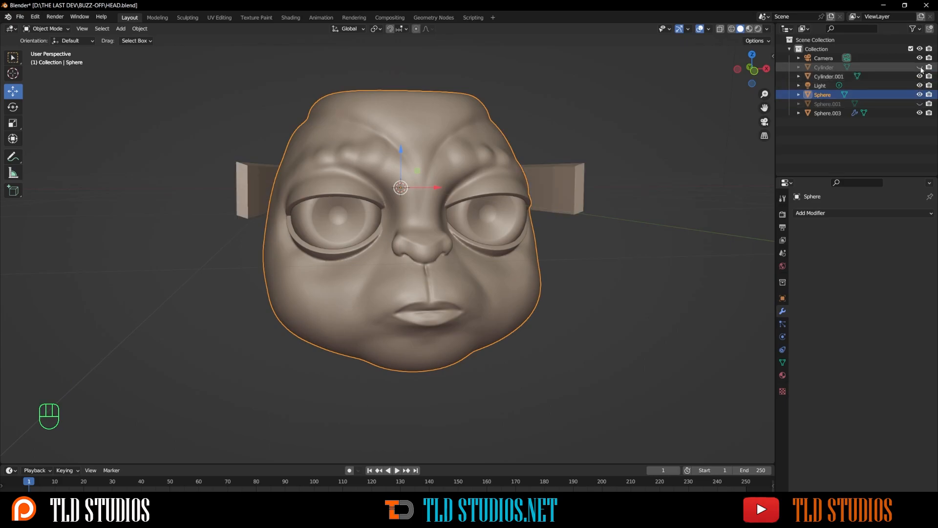
{"action": "left_click", "coordinate": [919, 67]}
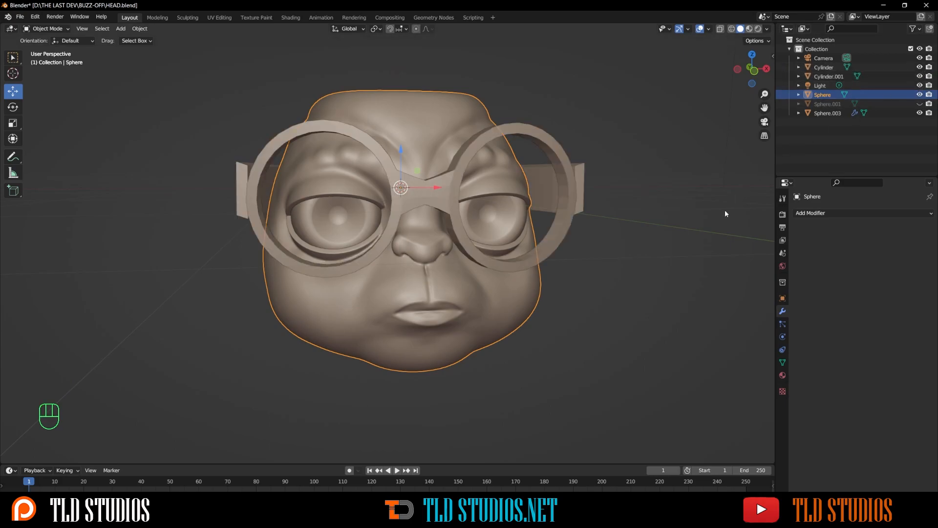